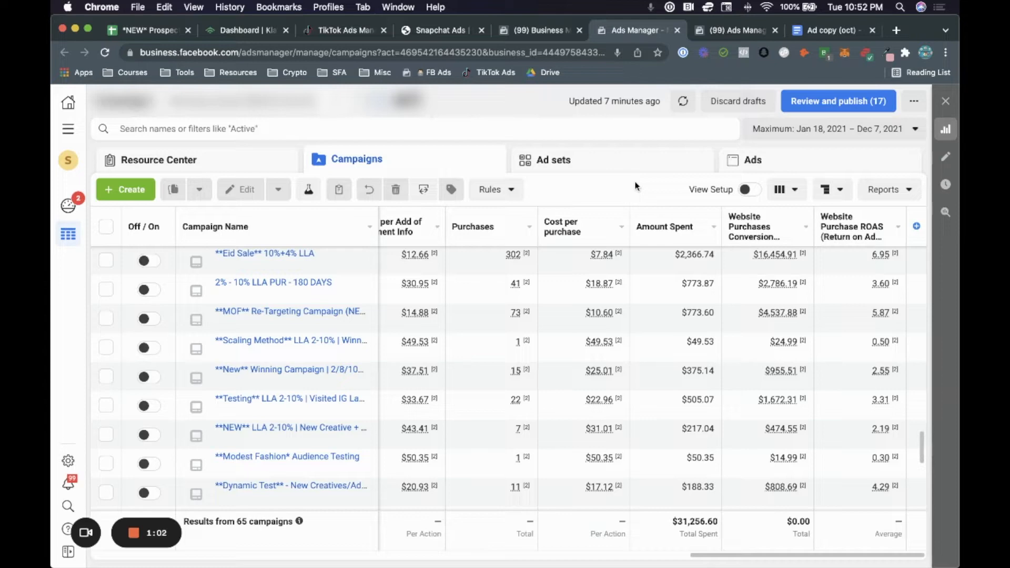
Step: Switch to the Champion method ad account and create a new auction campaign with the Conversions objective
click(732, 32)
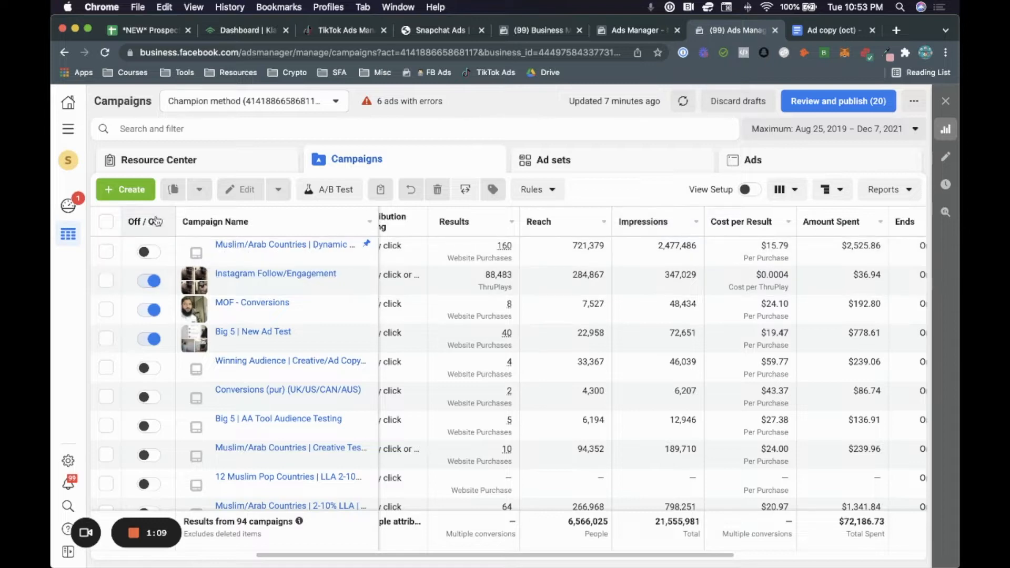
click(131, 190)
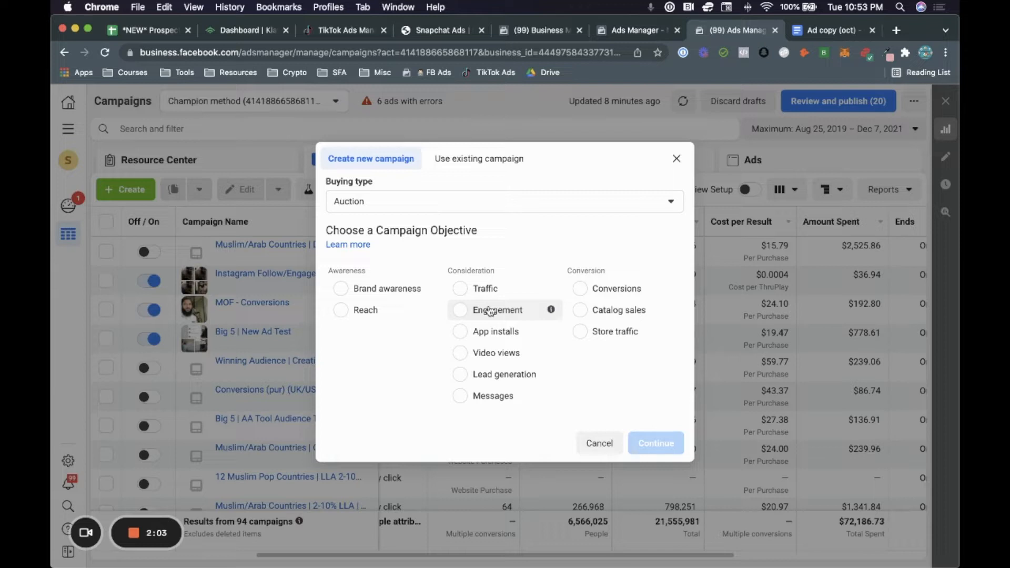
click(620, 289)
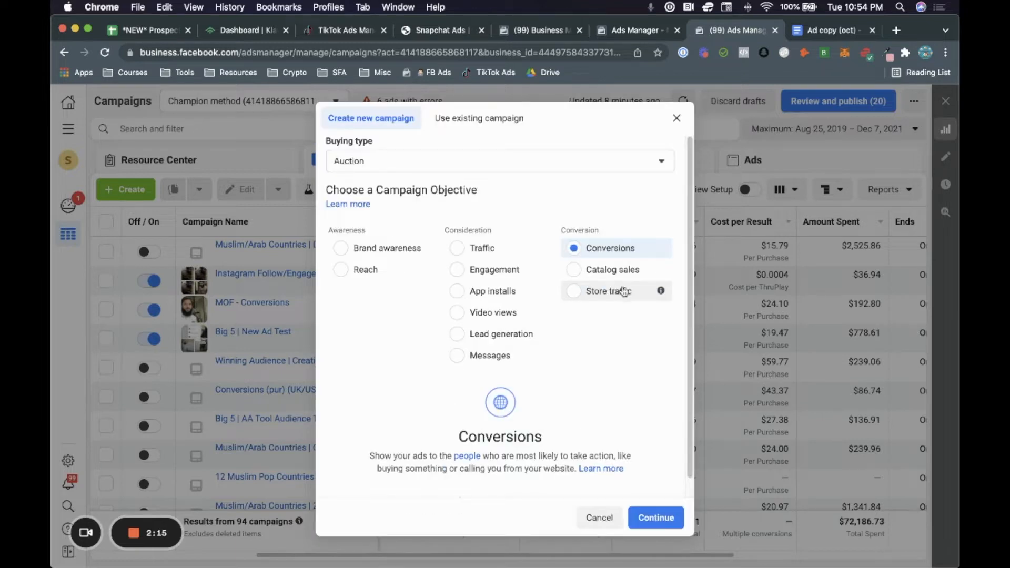
click(648, 517)
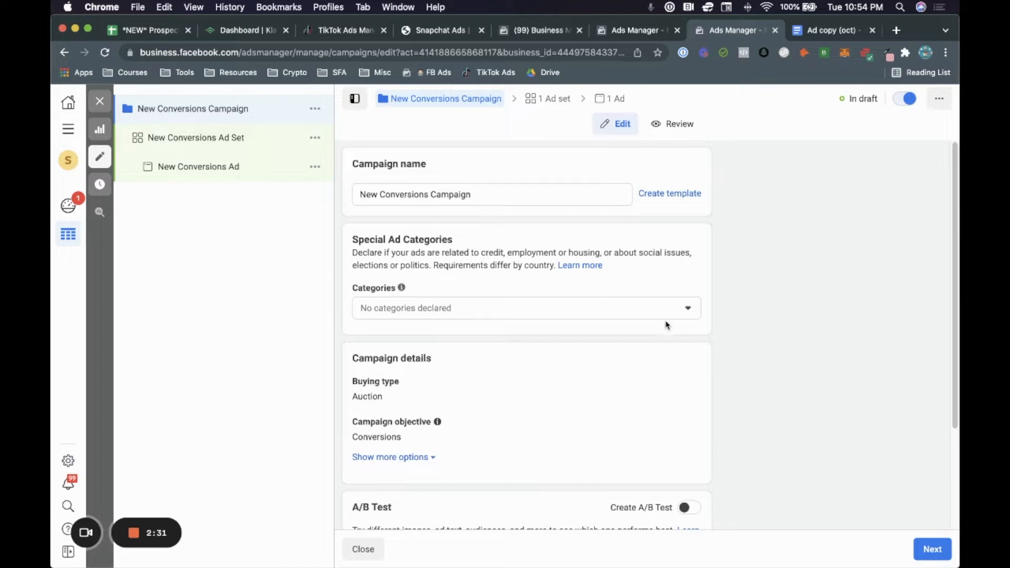
Step: Rename the new campaign as "YT video example", leaving A/B testing and Campaign Budget Optimization off
scroll(714, 338, down, 5)
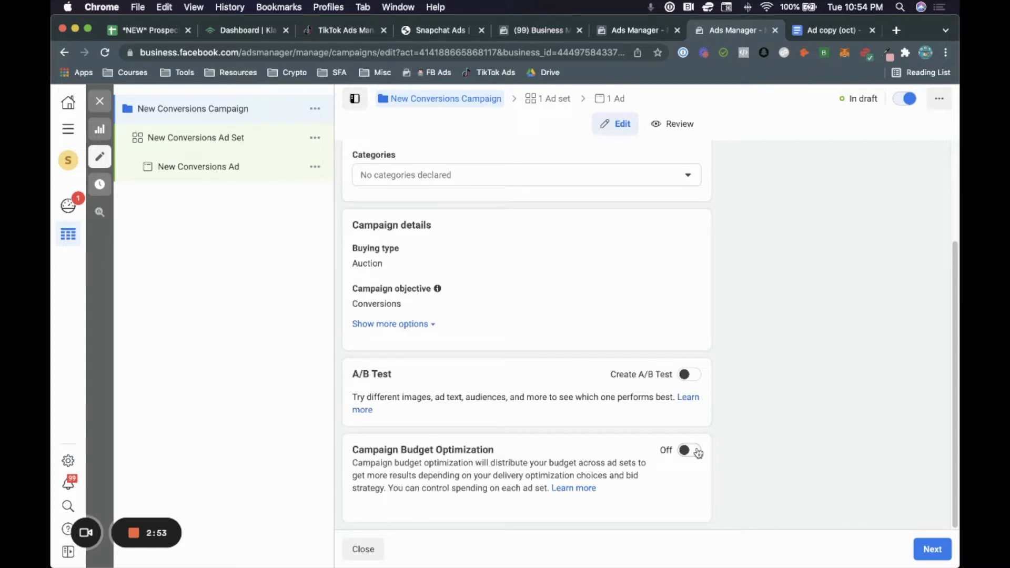
scroll(578, 358, up, 3)
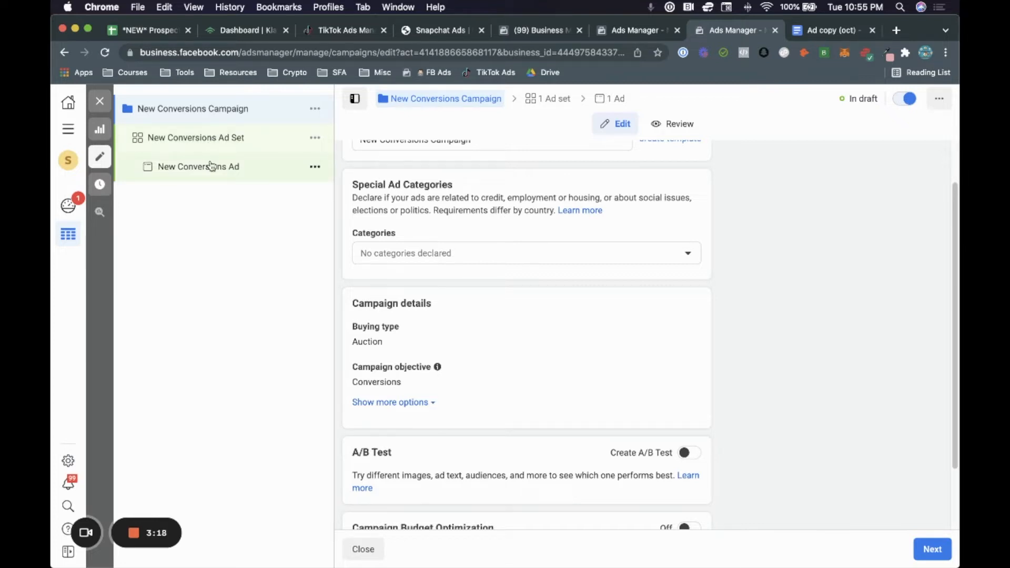
scroll(677, 323, down, 3)
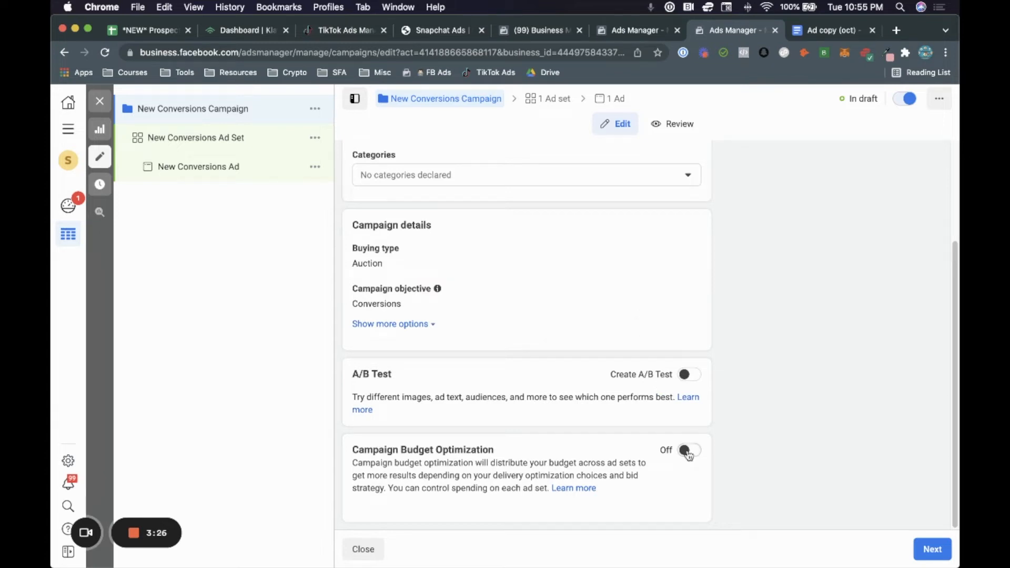
click(930, 549)
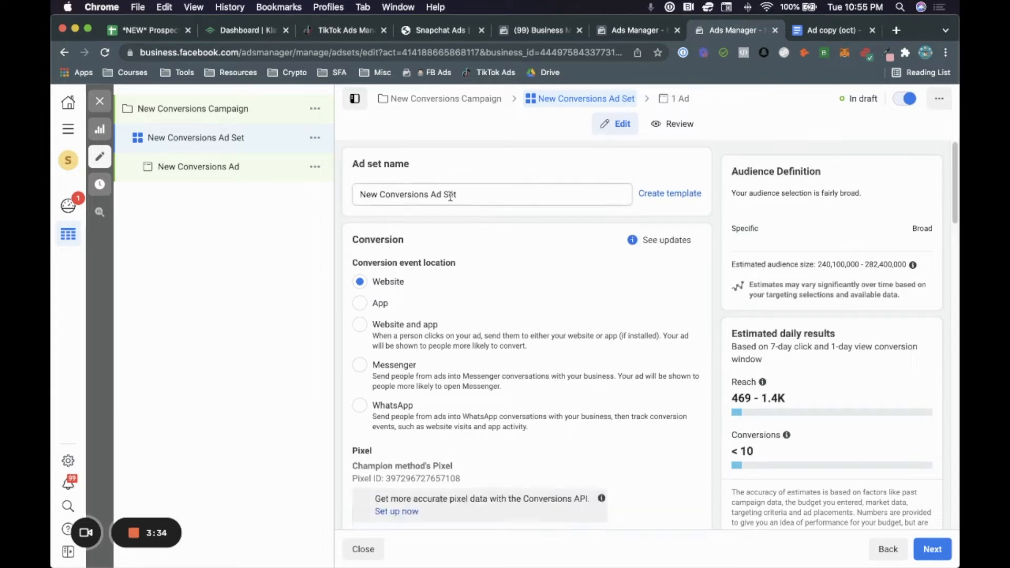
click(243, 113)
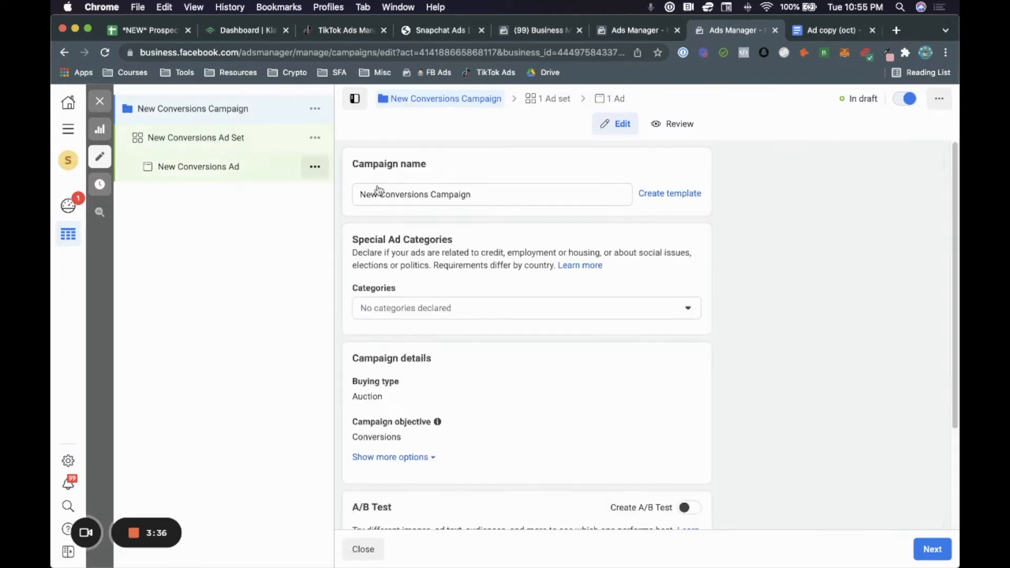
click(480, 196)
triple_click(480, 196)
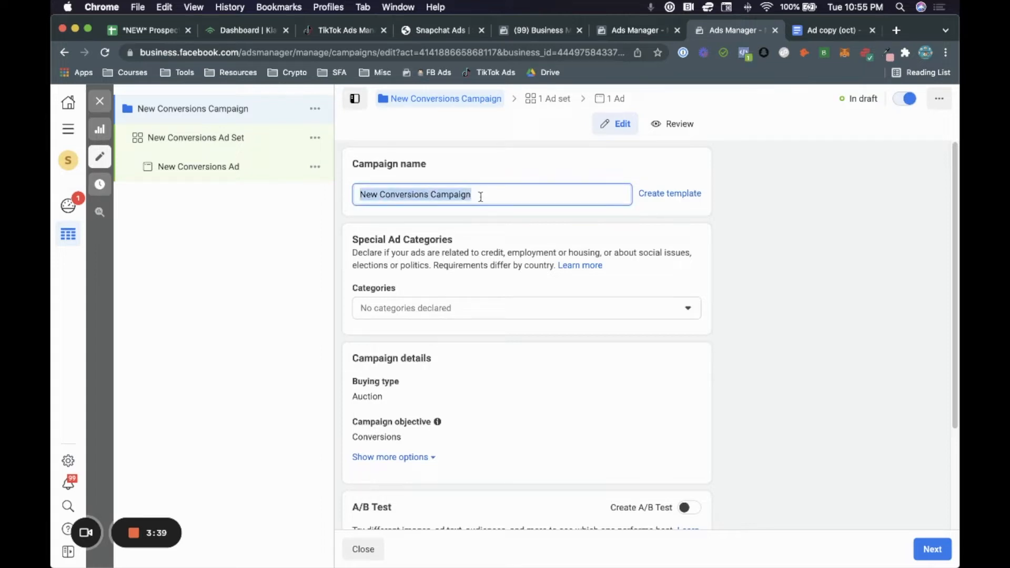
text(YT video )
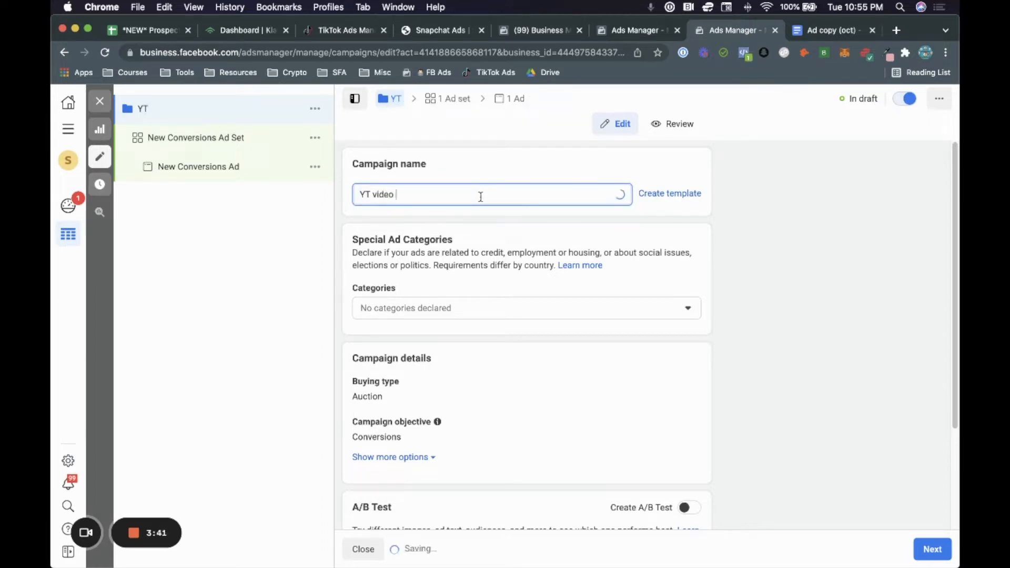
text(example)
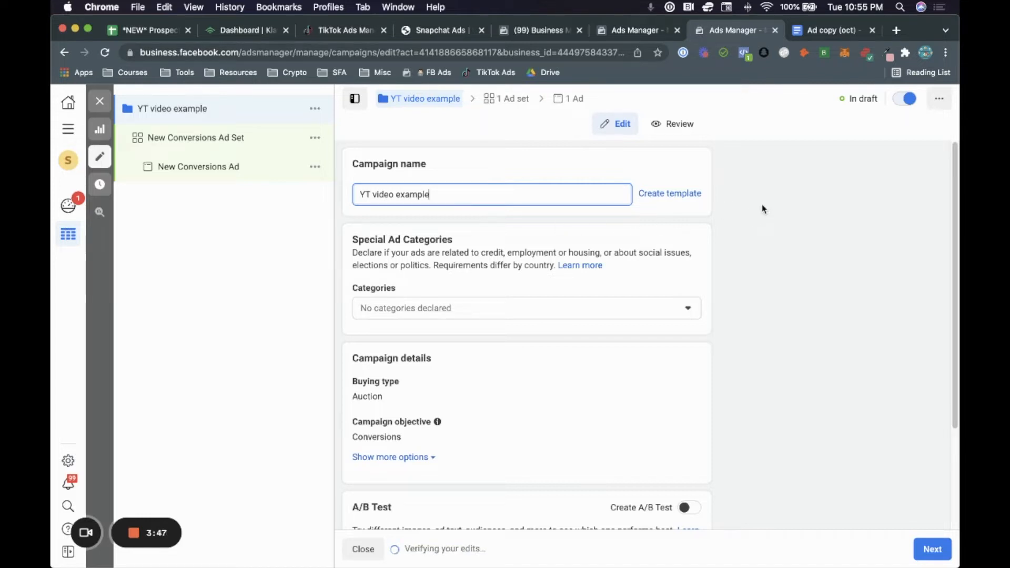
Step: Rename the campaign's ad set as "Muslim + Fitness"
click(221, 138)
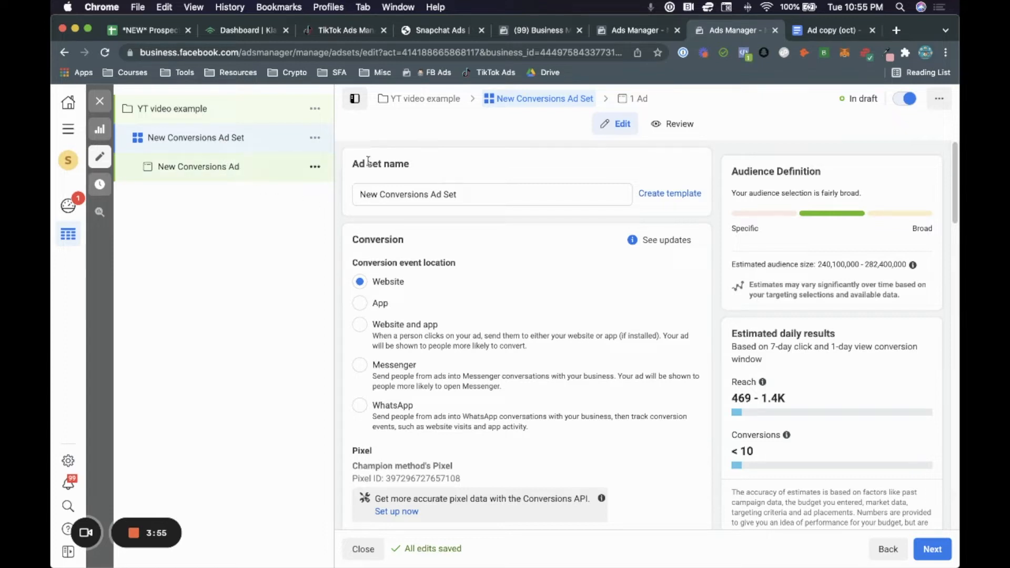
triple_click(454, 193)
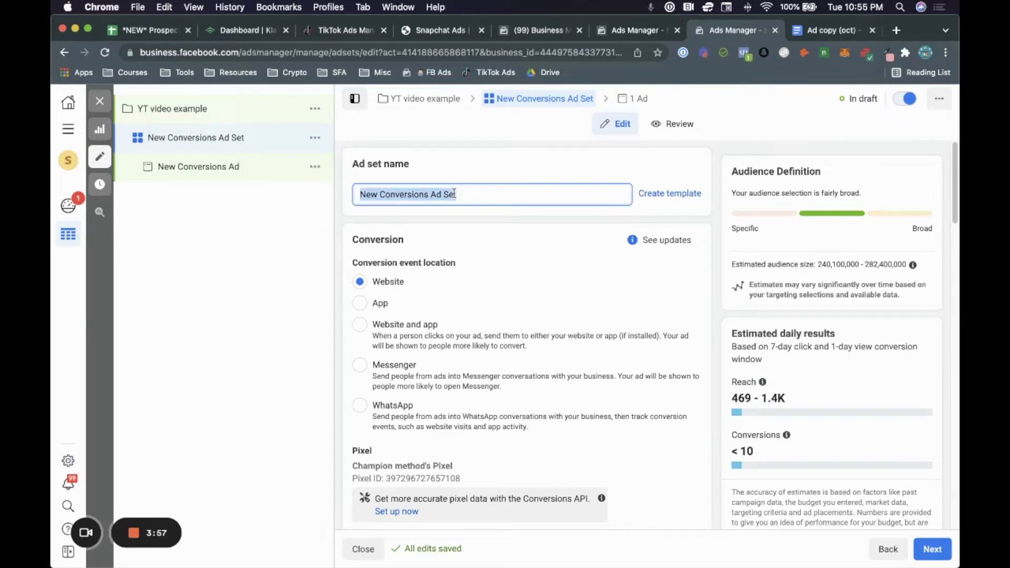
text(Muslim)
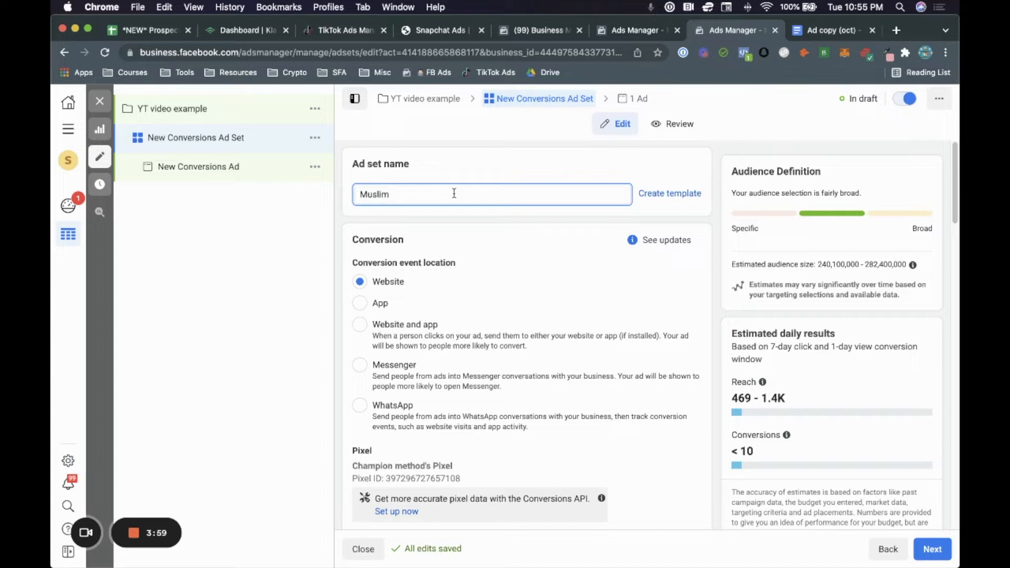
text( + Fitness)
click(657, 263)
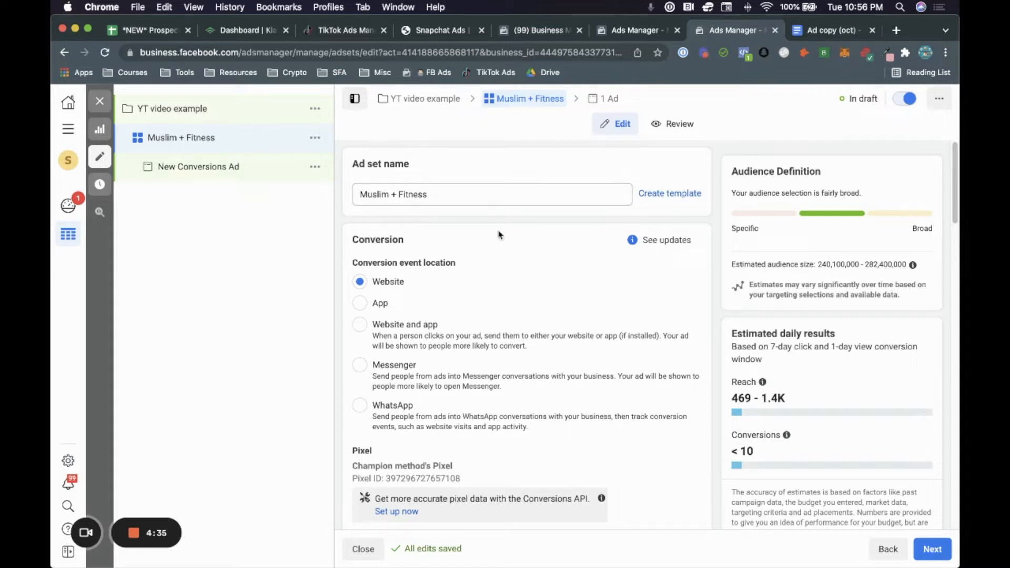
scroll(520, 254, down, 1)
scroll(521, 256, down, 1)
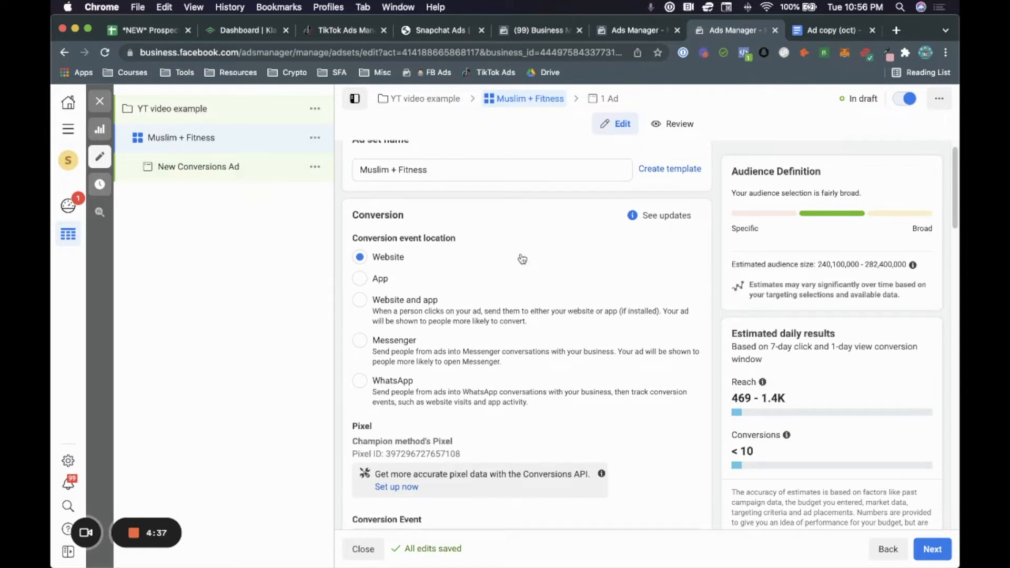
click(371, 280)
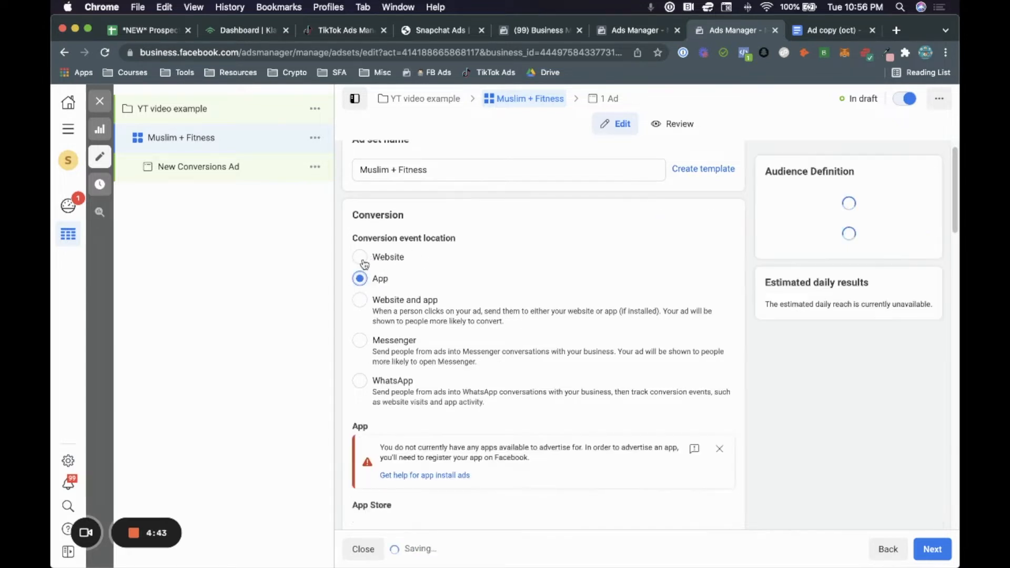
click(360, 259)
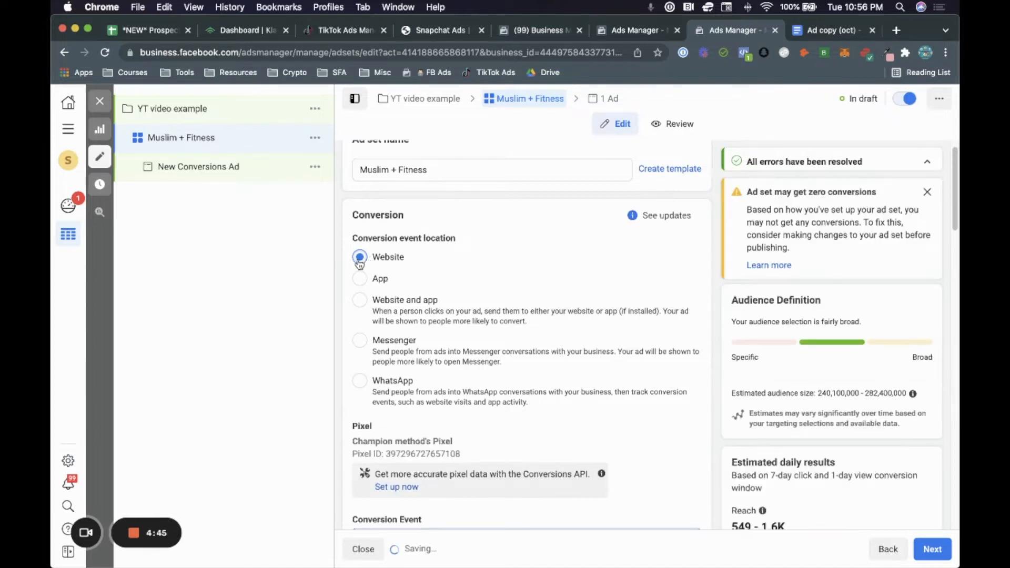
Step: Choose Purchase from the active events as the ad set's conversion event
scroll(579, 309, down, 5)
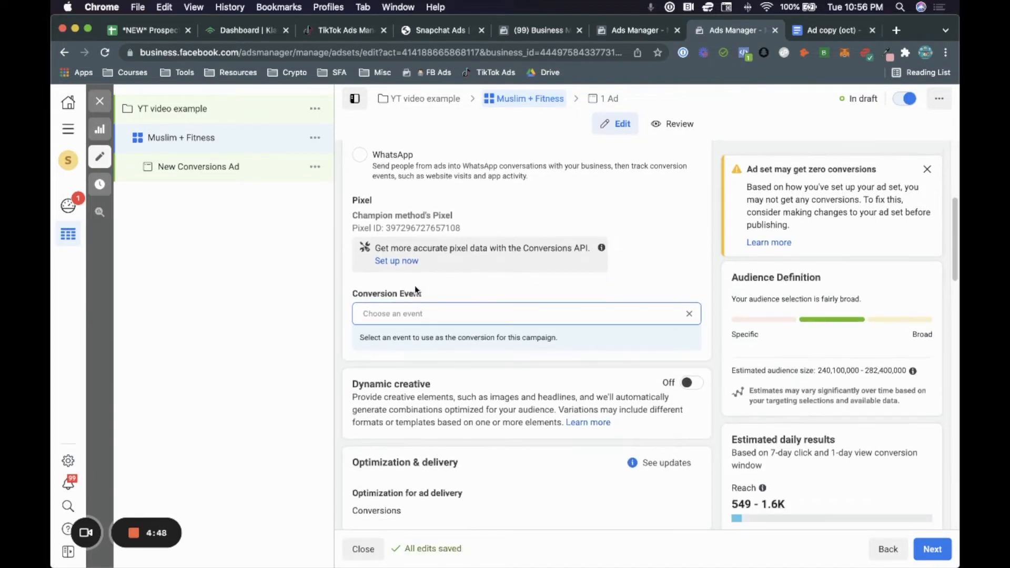
click(529, 312)
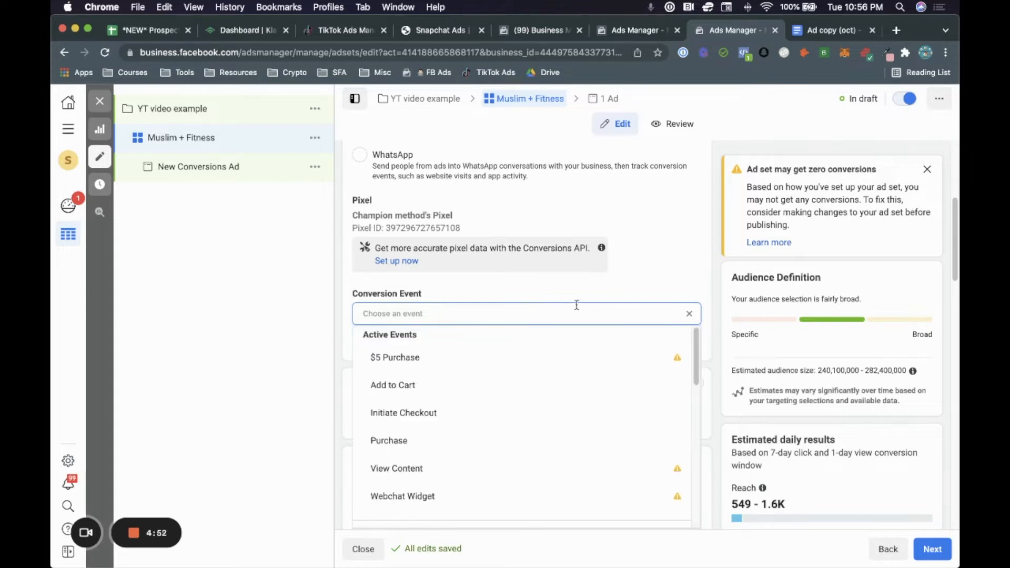
mouse_move(599, 356)
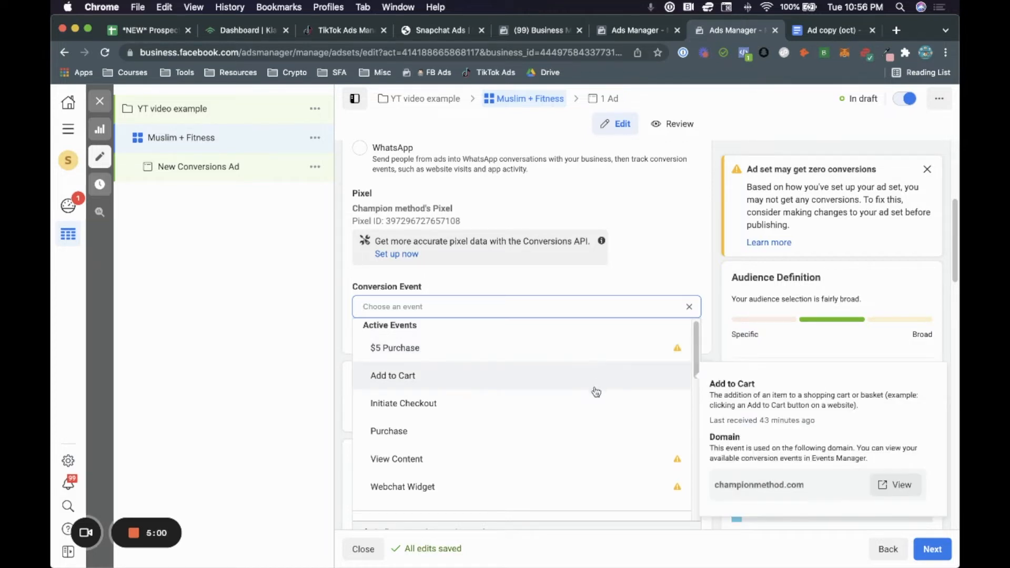
mouse_move(597, 410)
mouse_move(593, 431)
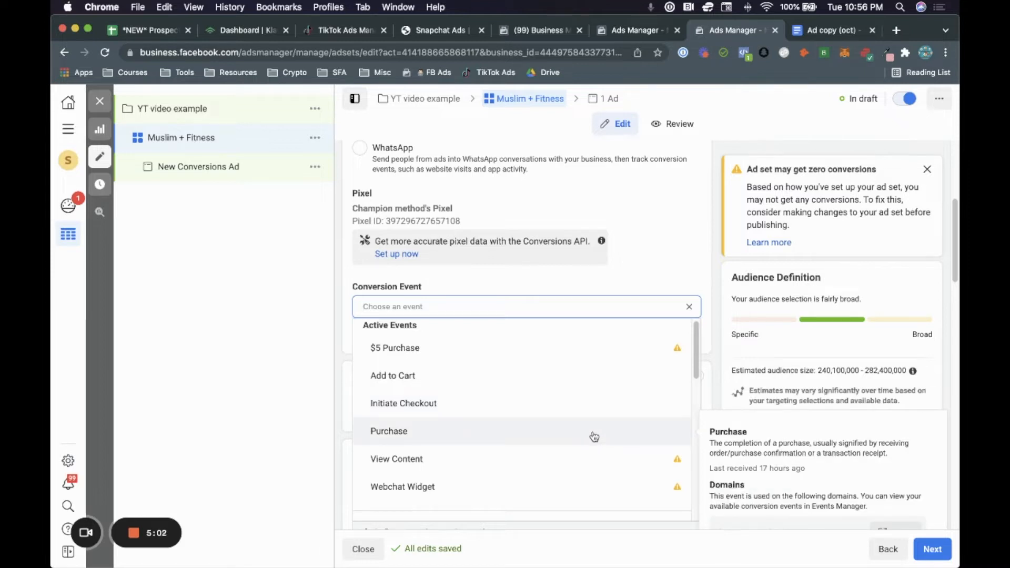
scroll(594, 437, down, 3)
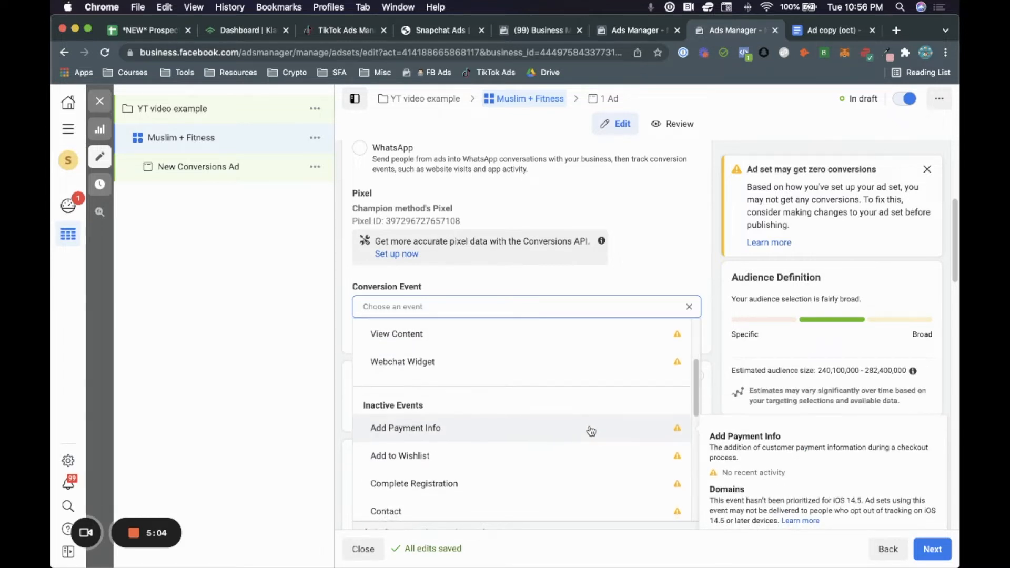
scroll(591, 431, down, 1)
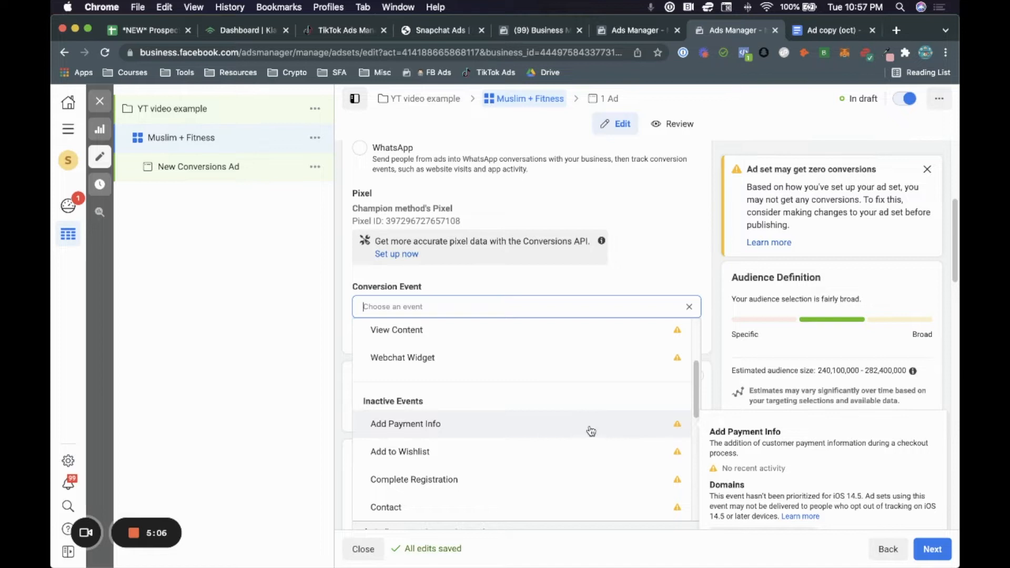
scroll(575, 457, up, 5)
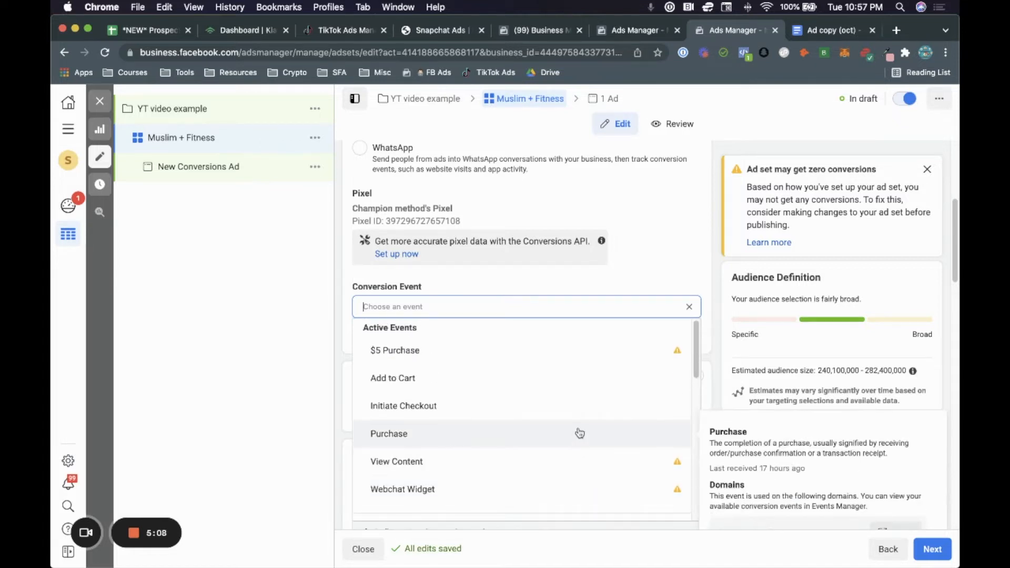
click(579, 433)
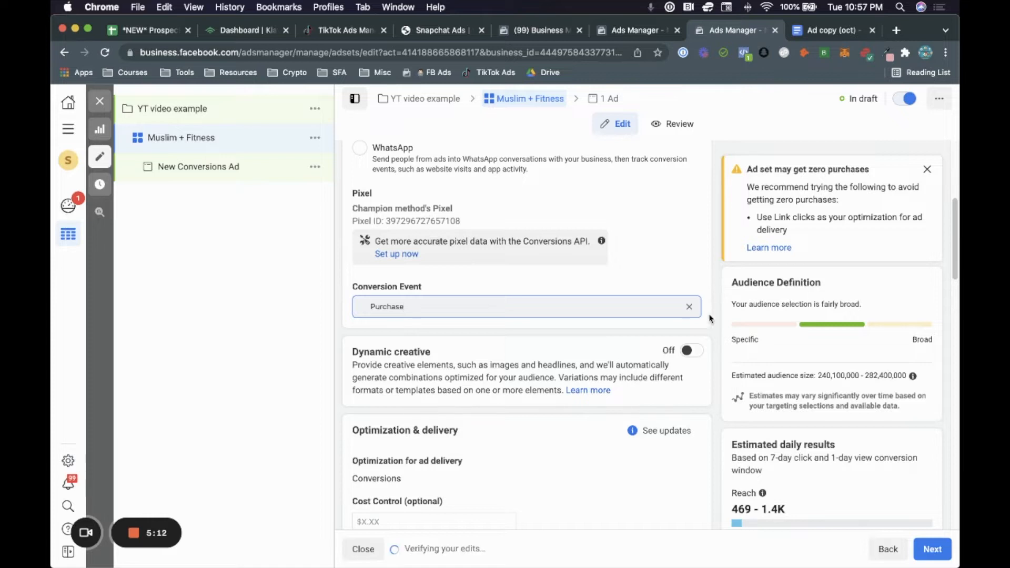
Step: Review the cost control explanation and set the ad set's attribution setting to 7-day click
scroll(707, 316, down, 3)
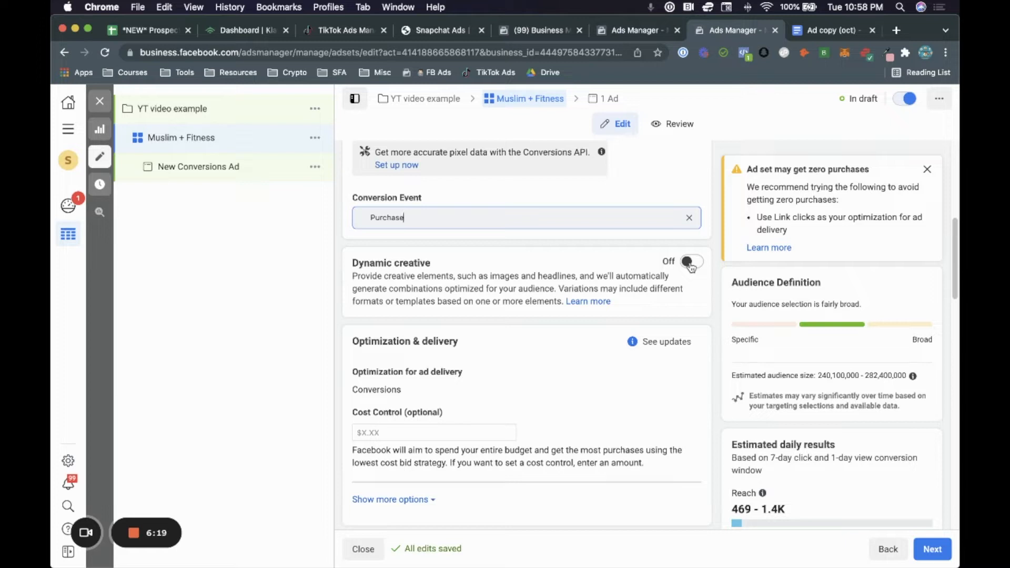
scroll(691, 267, down, 5)
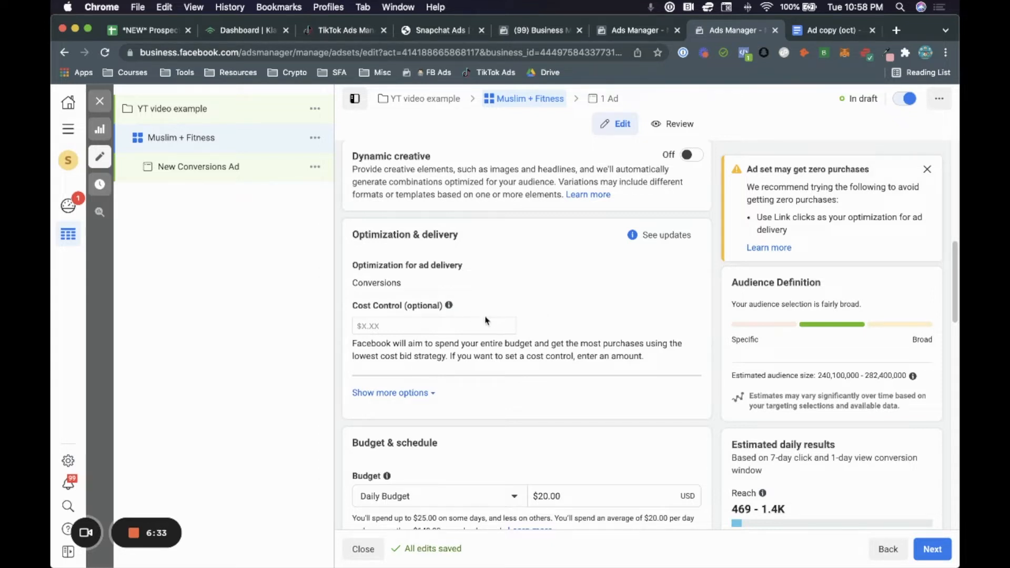
mouse_move(449, 307)
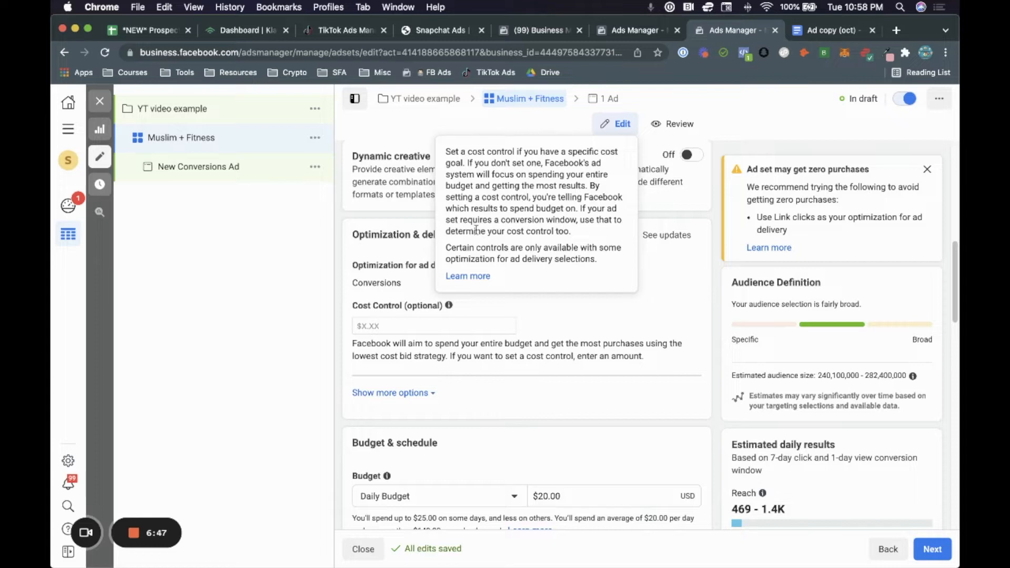
scroll(600, 326, down, 2)
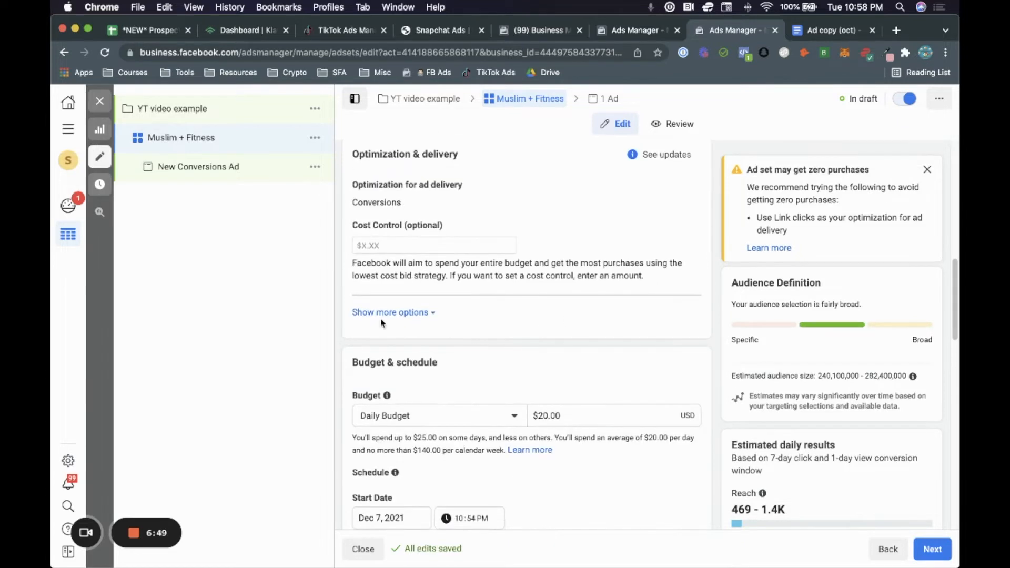
click(379, 314)
scroll(557, 325, down, 1)
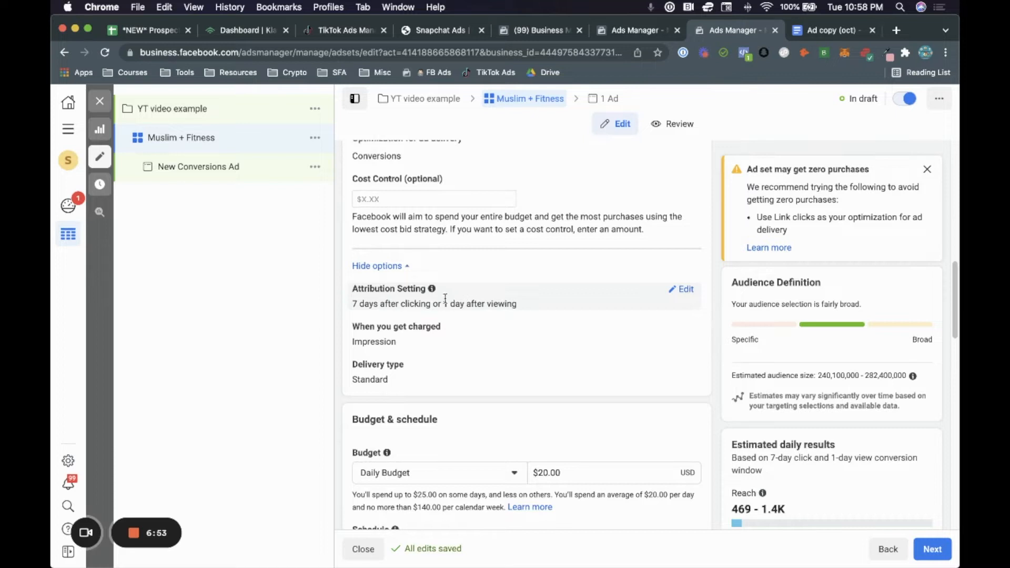
click(686, 293)
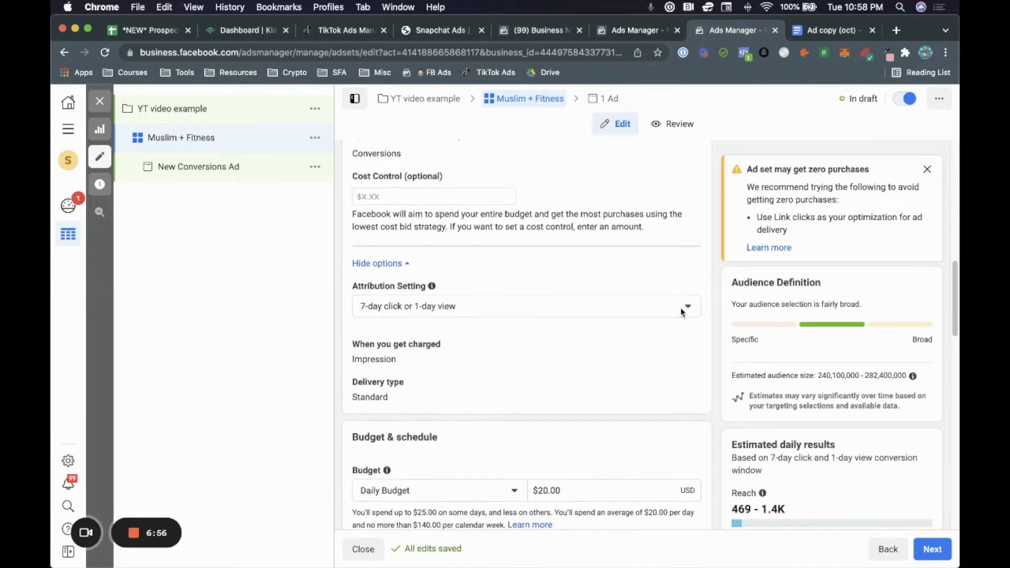
click(681, 306)
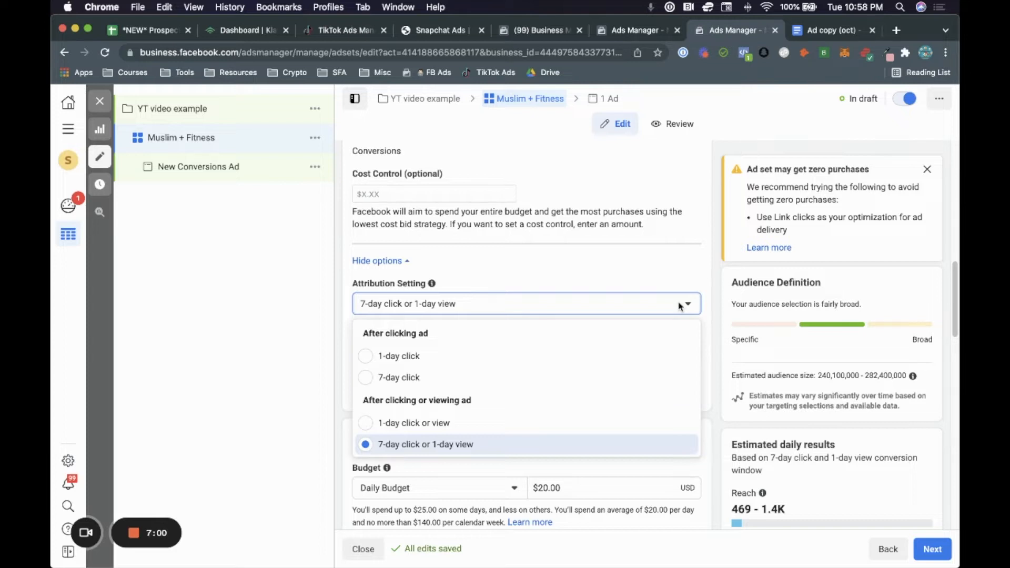
scroll(570, 355, down, 1)
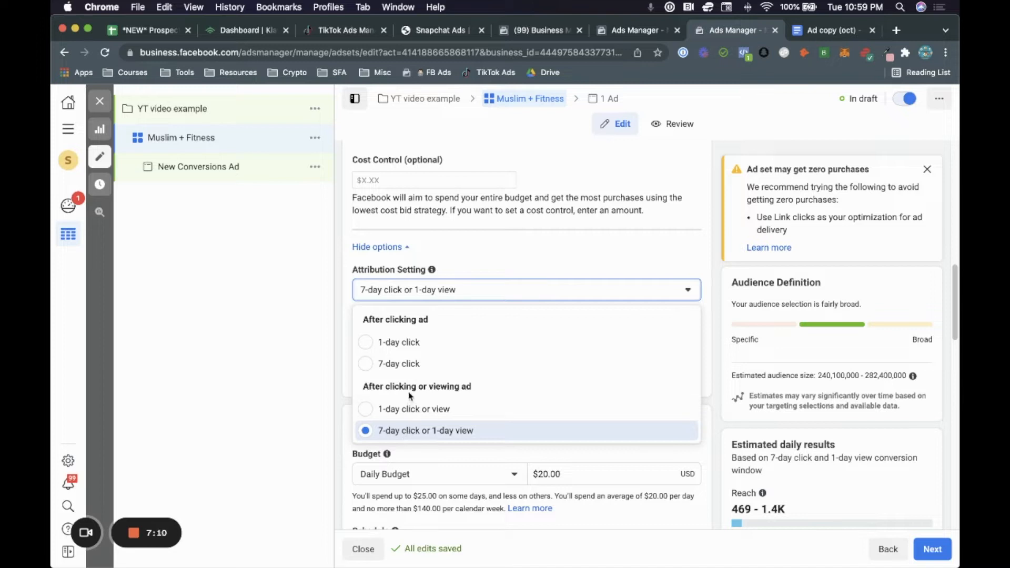
click(410, 364)
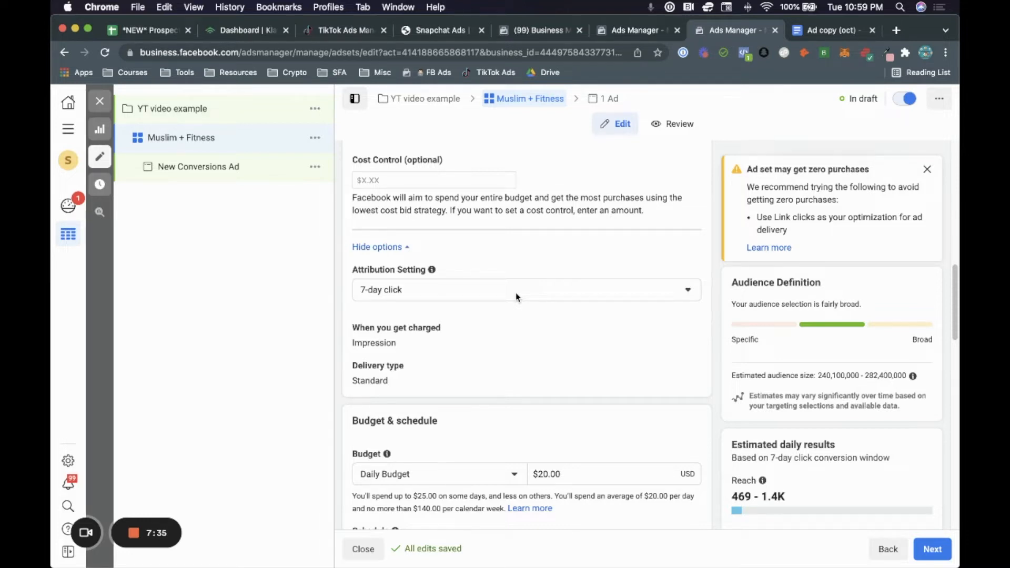
click(515, 292)
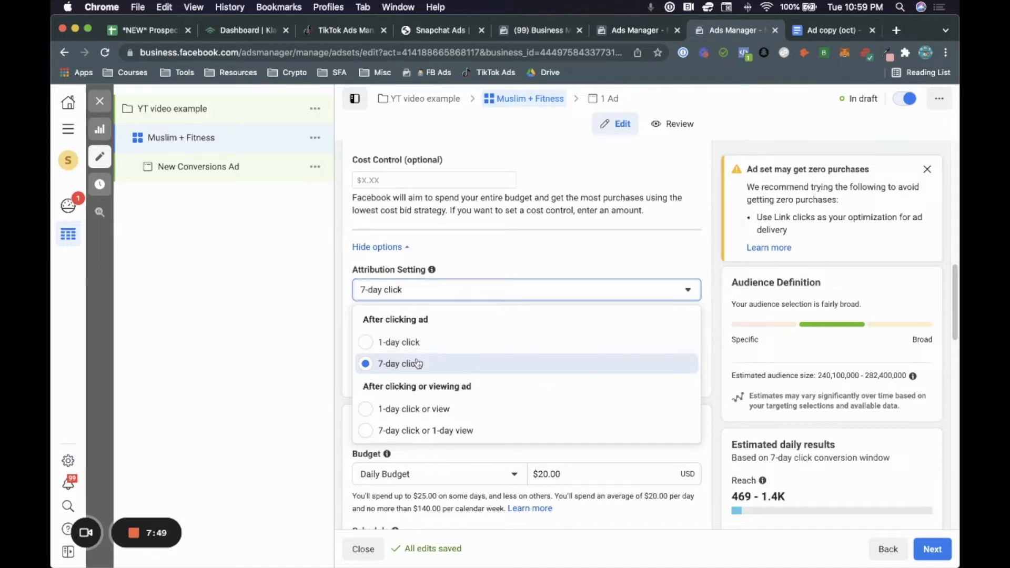
click(544, 266)
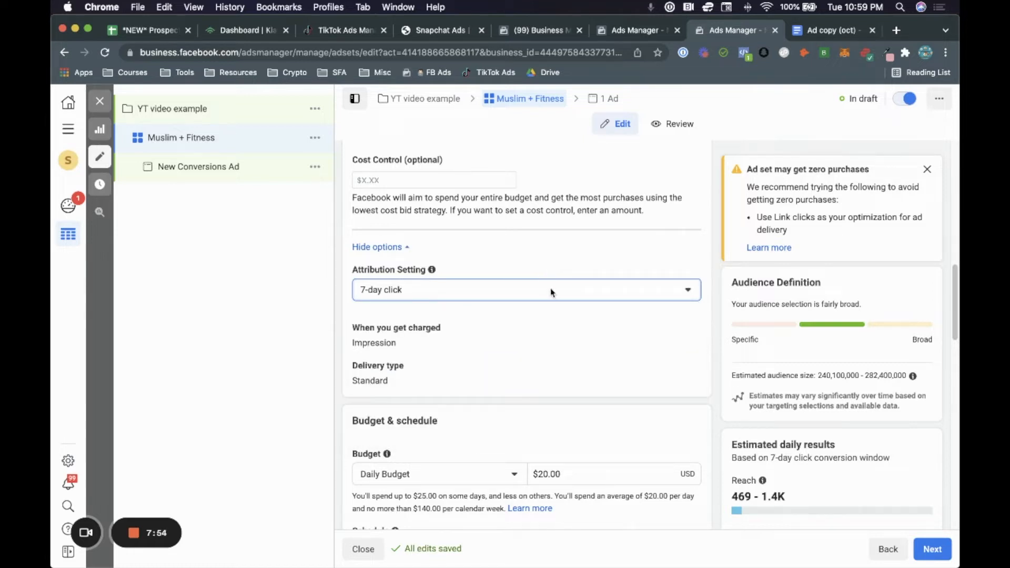
Step: Examine the budget type choices and the start date calendar in the ad set's Budget & schedule section
scroll(560, 300, down, 5)
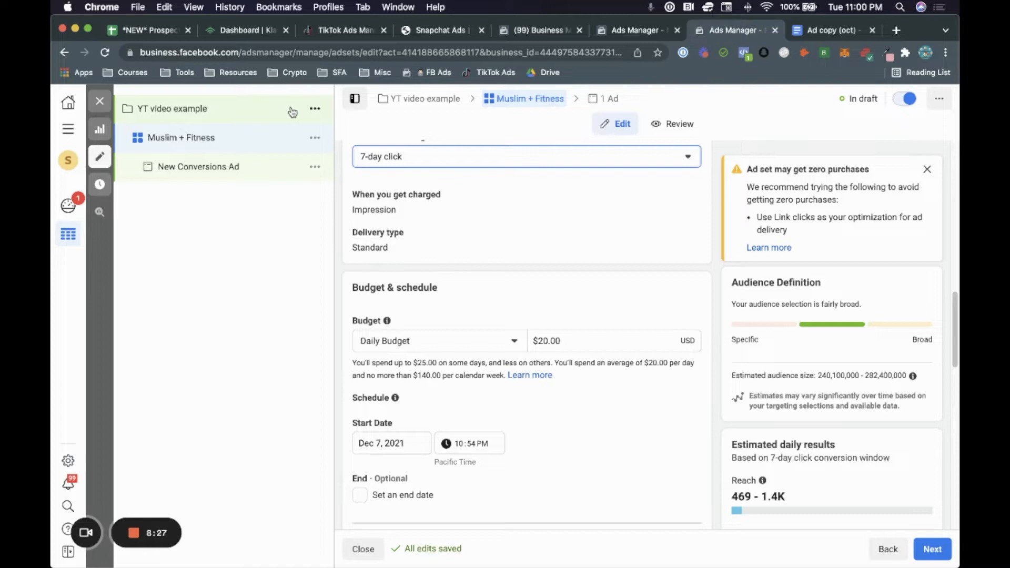
click(408, 343)
click(460, 317)
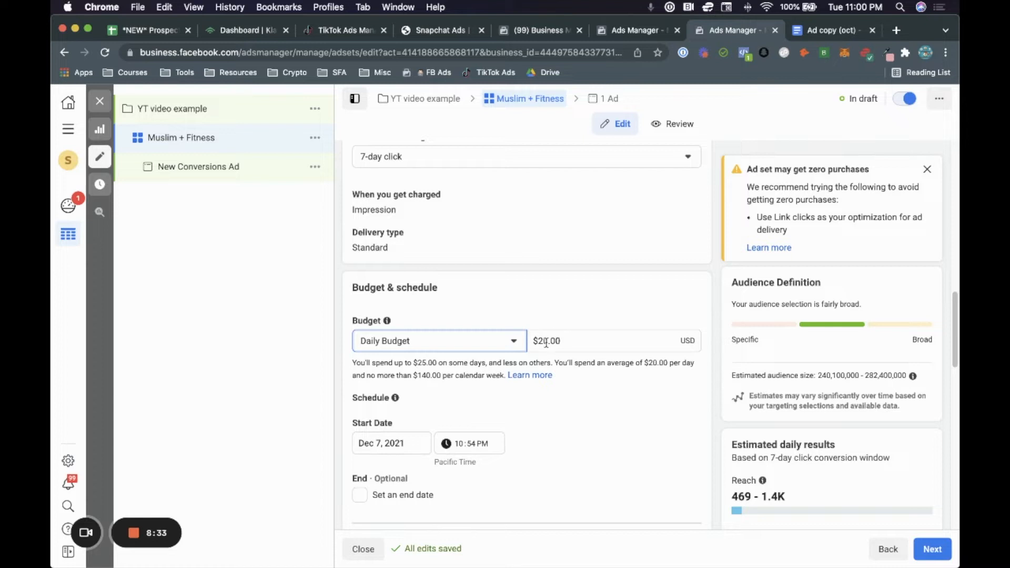
scroll(534, 336, down, 5)
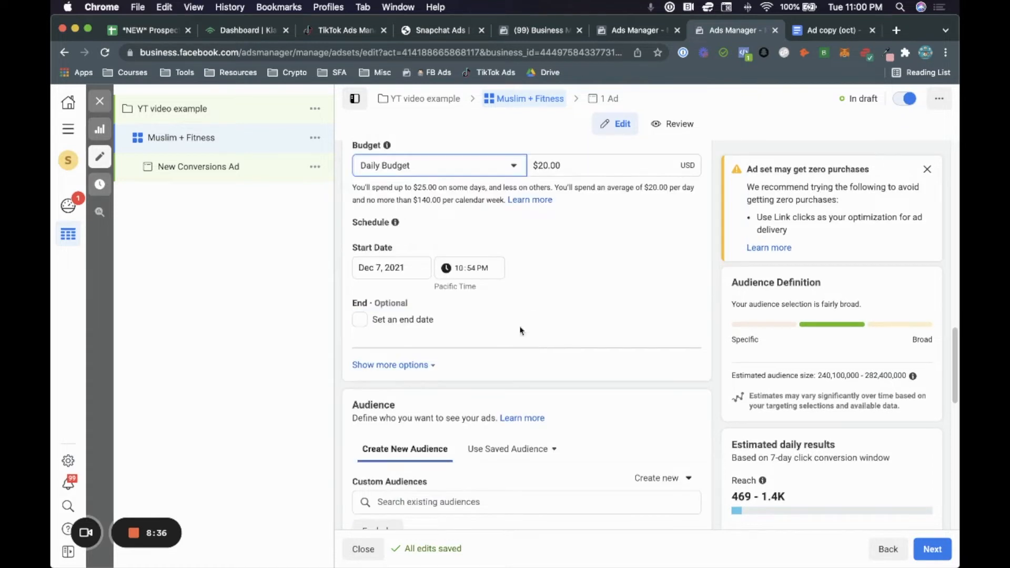
click(381, 267)
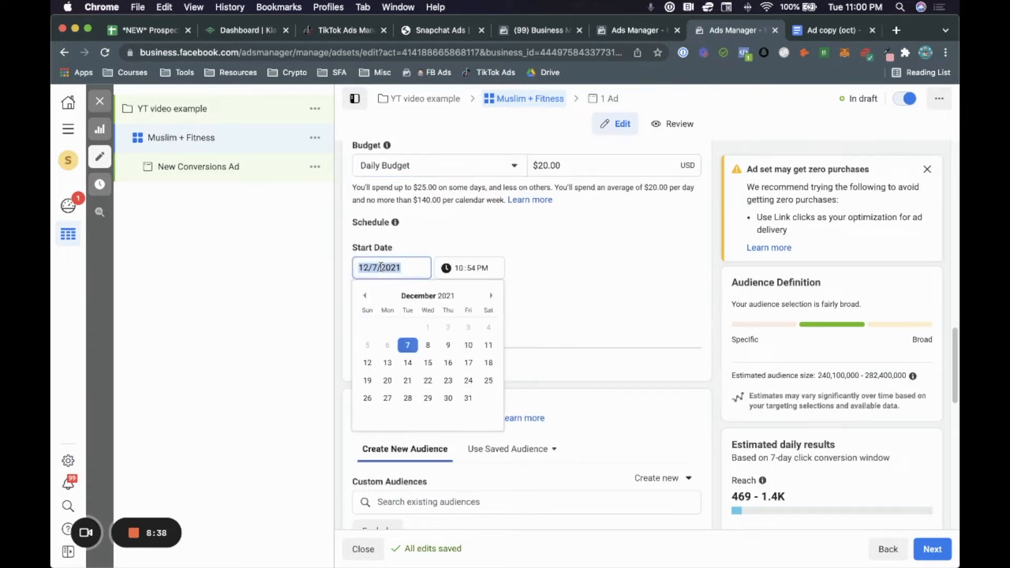
click(605, 317)
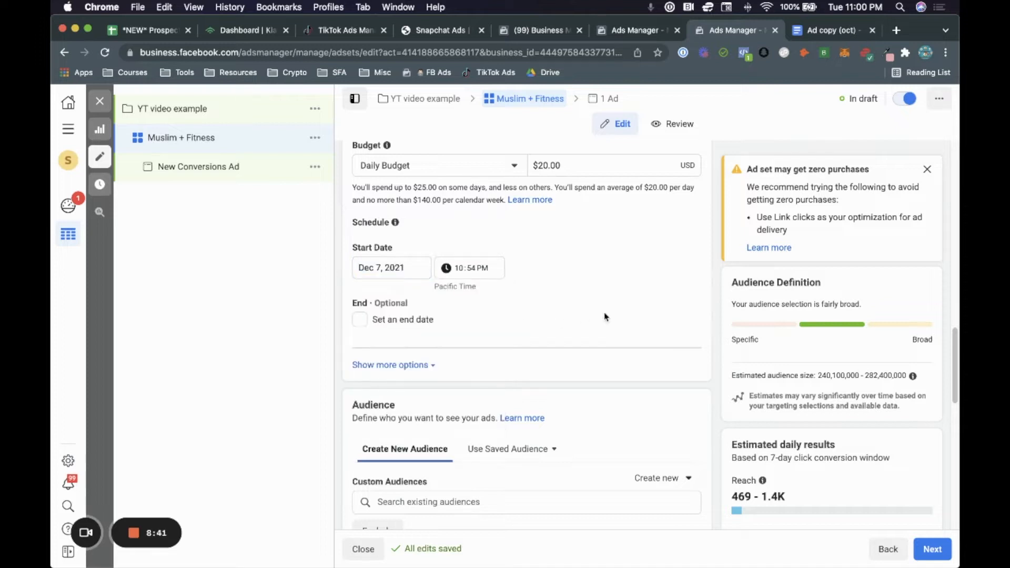
Step: Try December 8, 2021 as the ad set's start date and put it back to December 7, 2021
click(389, 269)
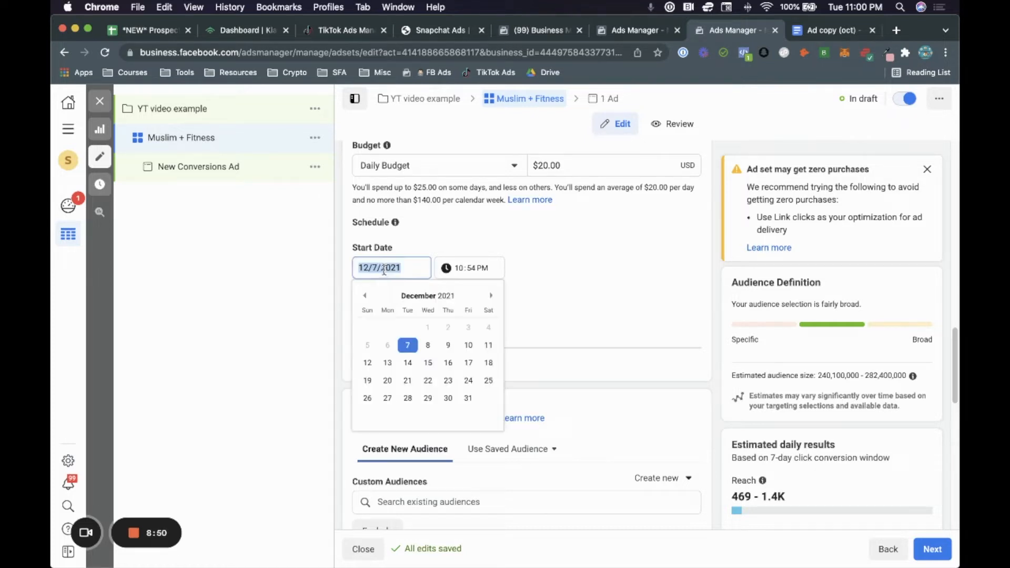
click(427, 345)
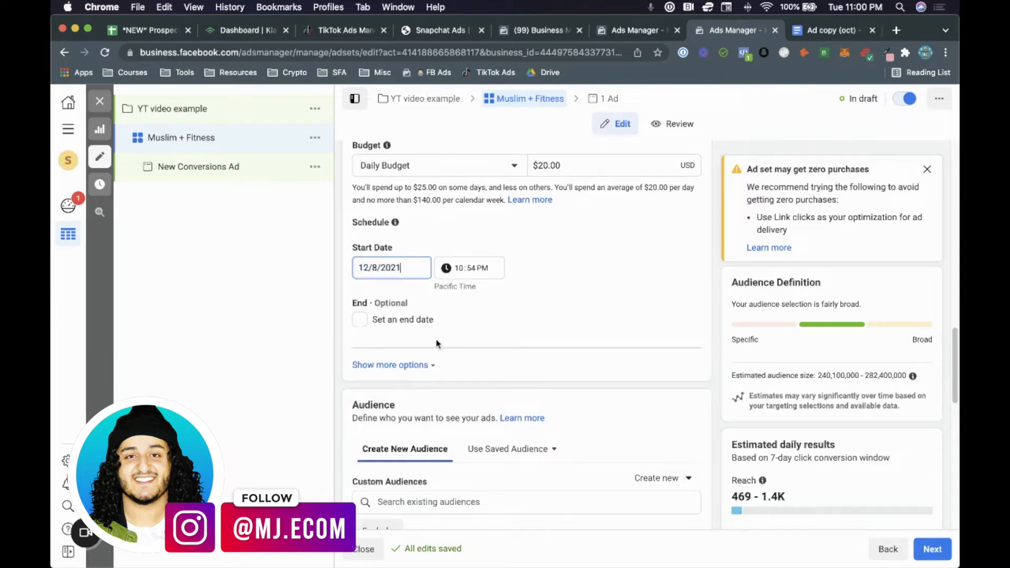
click(458, 267)
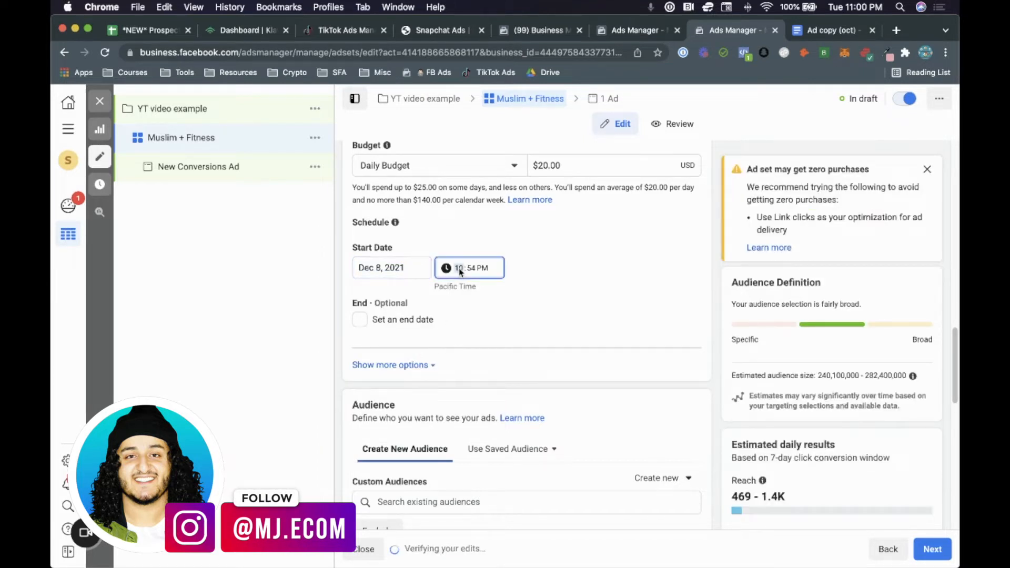
click(559, 271)
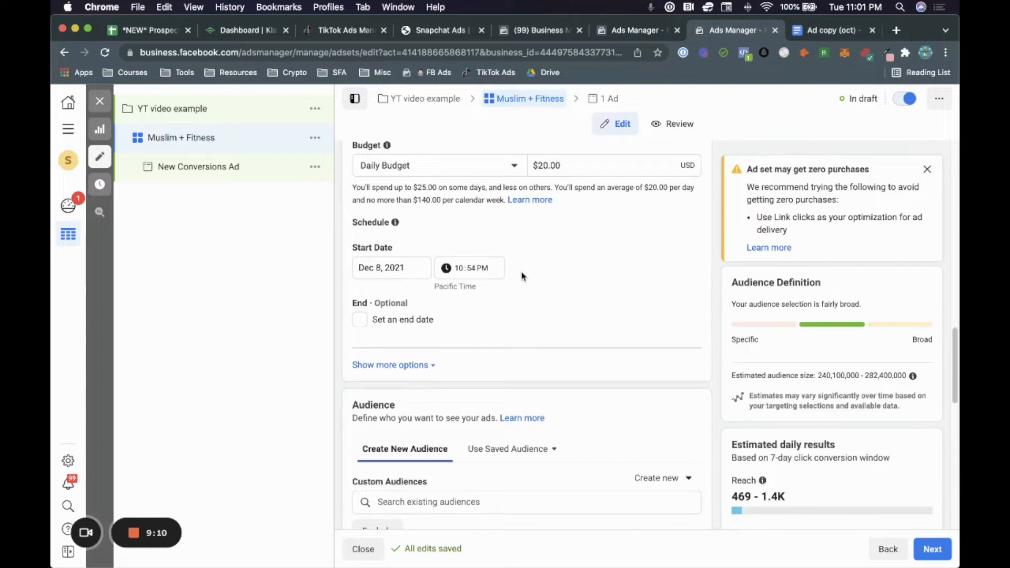
scroll(522, 274, up, 1)
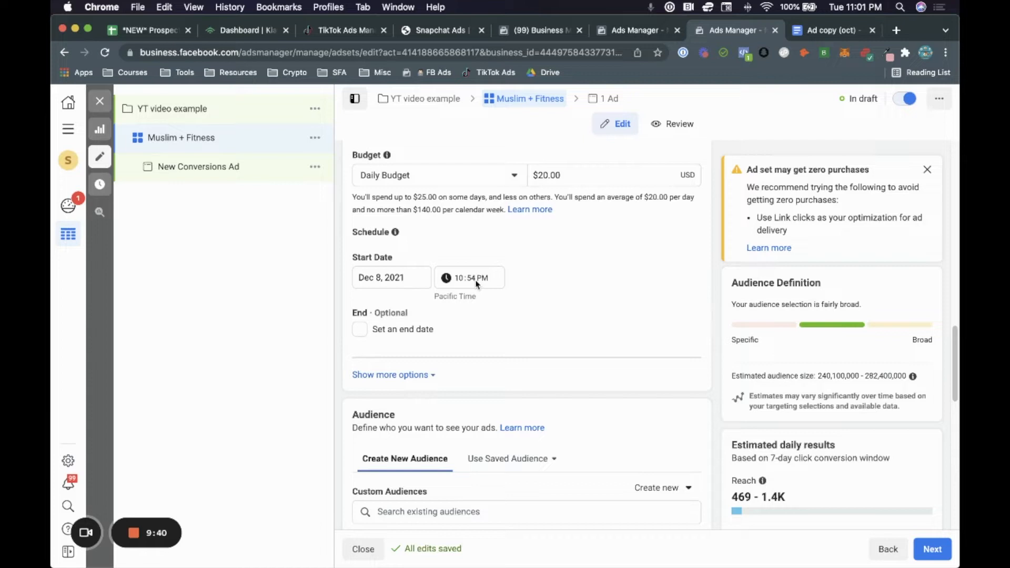
click(399, 276)
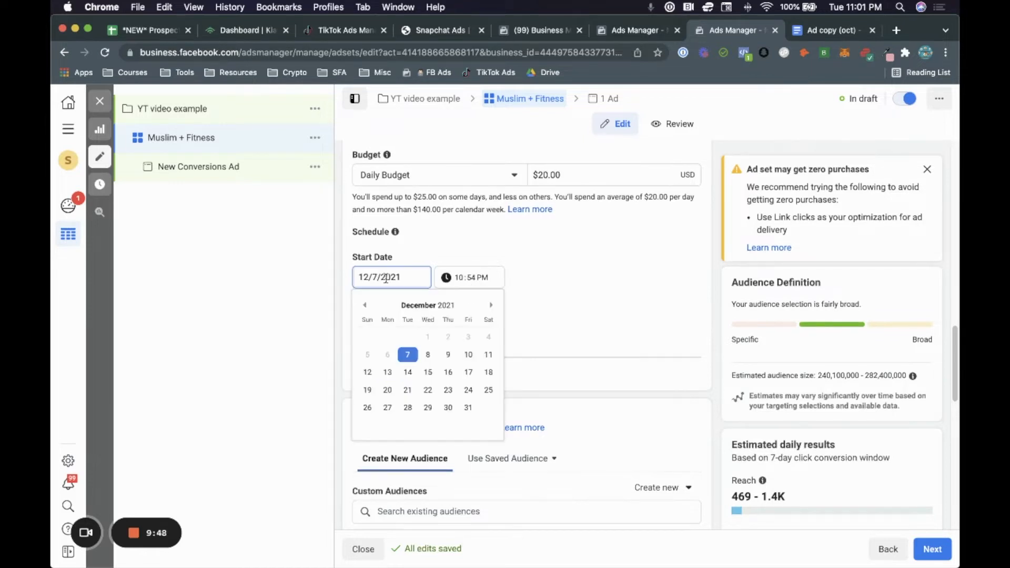
click(513, 257)
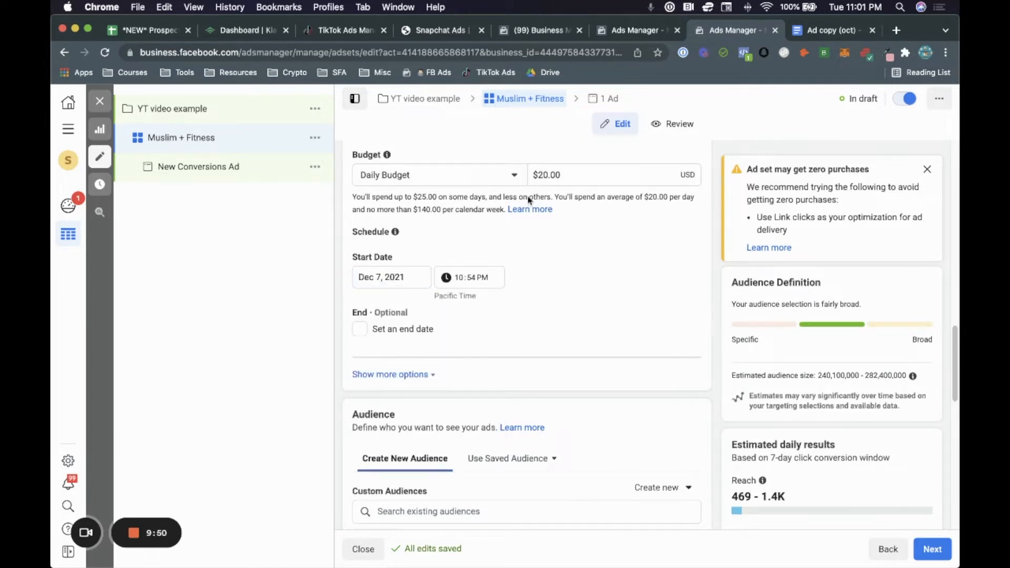
Step: Schedule the ad set to start on December 8, 2021 at 12:01 AM
click(398, 276)
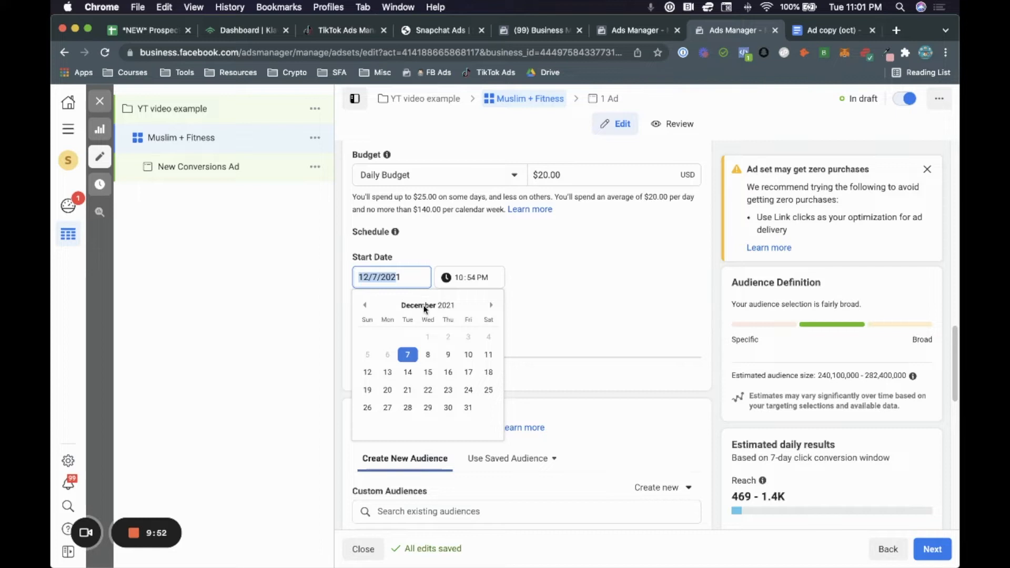
click(424, 355)
click(459, 281)
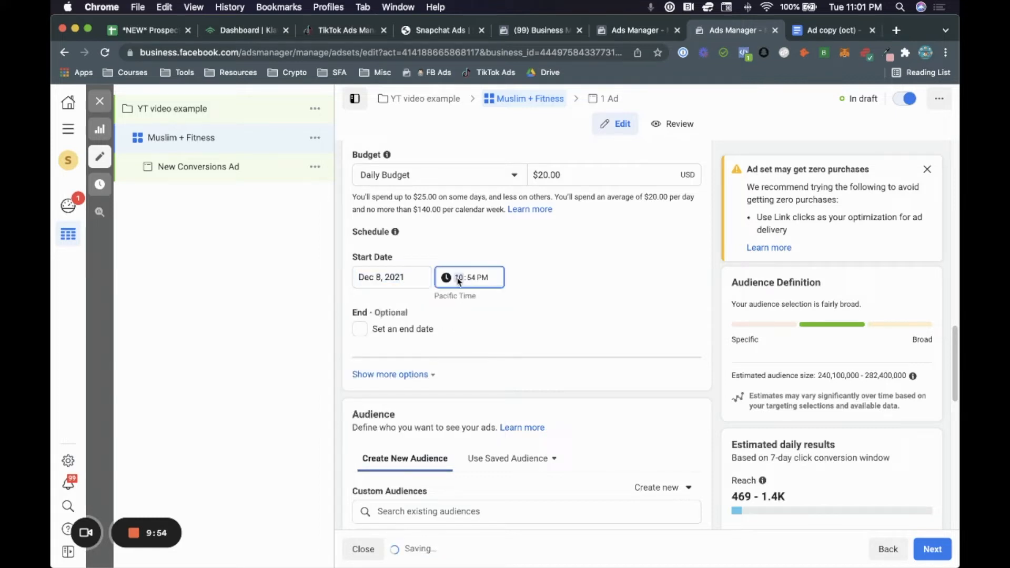
text(12:01)
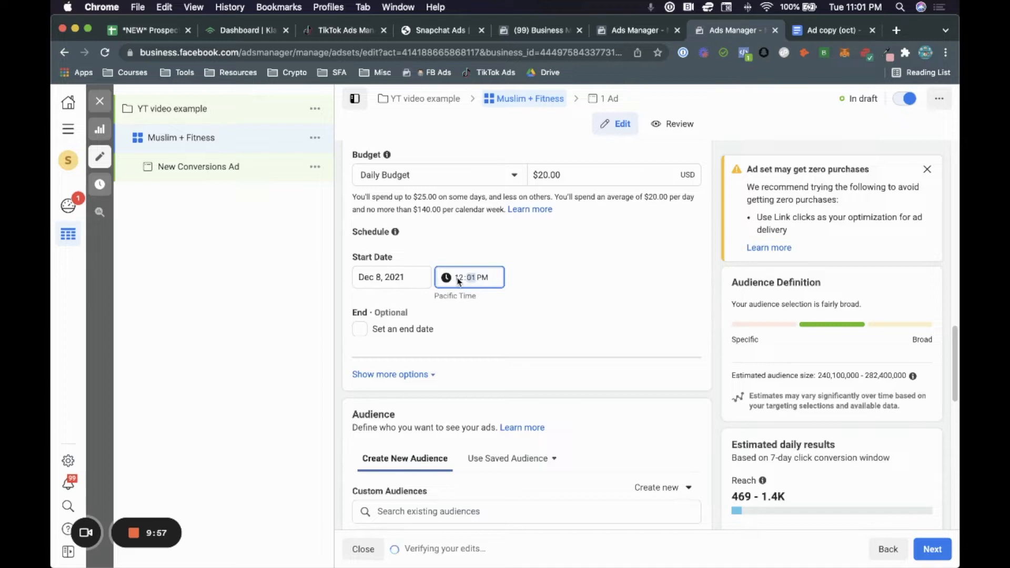
click(482, 277)
key(a)
click(533, 259)
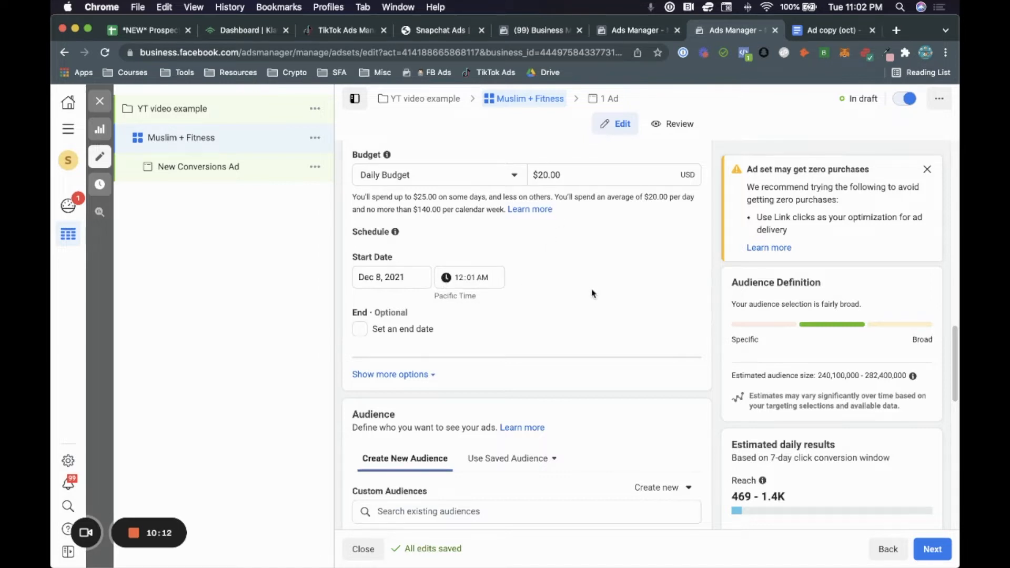
Step: Turn the optional end date on and off again, leaving the ad set without one
scroll(591, 293, down, 1)
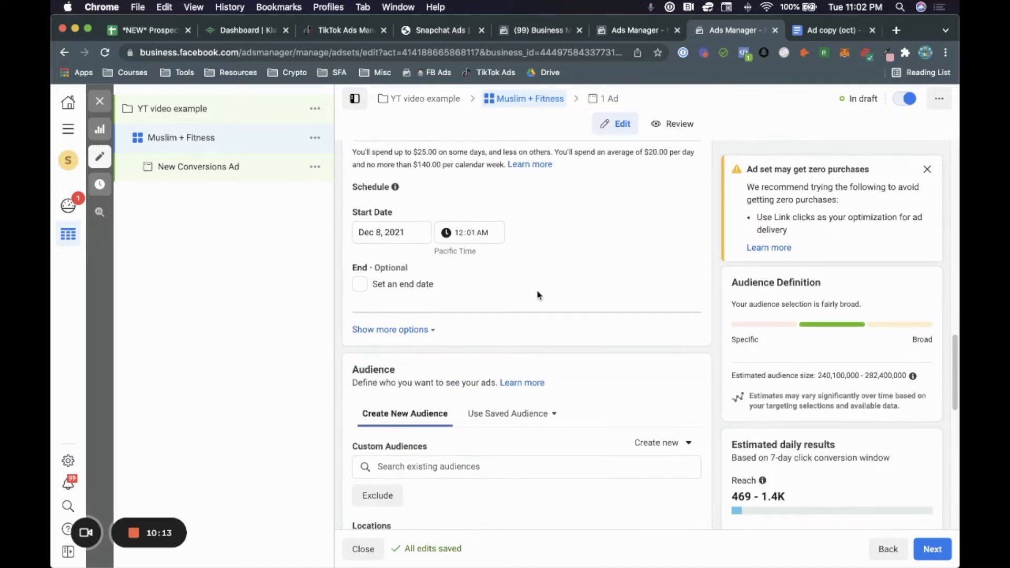
click(359, 286)
click(363, 287)
Step: Try "50% of VFT video #1" as the ad set's custom audience and remove it again
scroll(606, 289, down, 3)
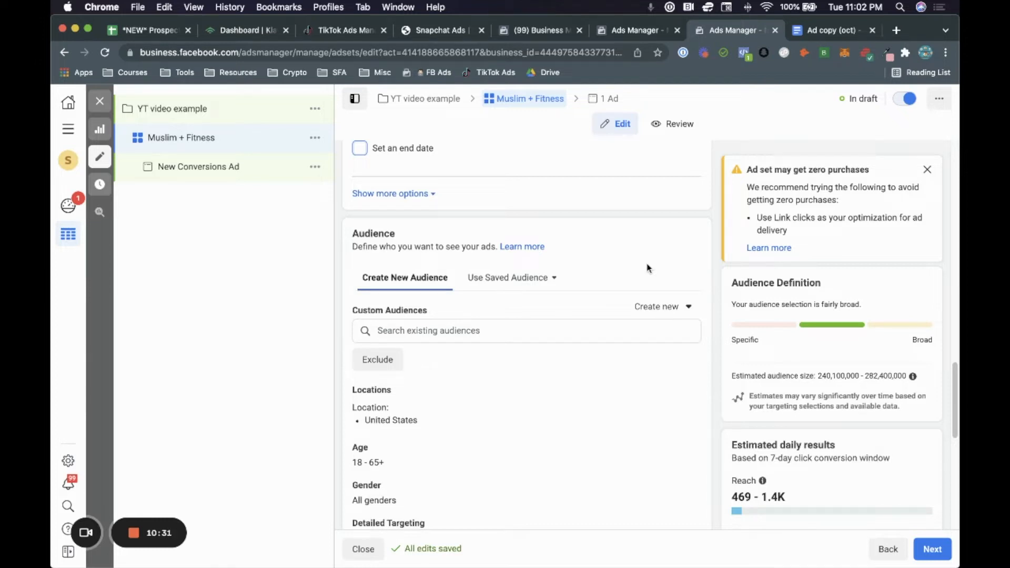
scroll(605, 274, down, 1)
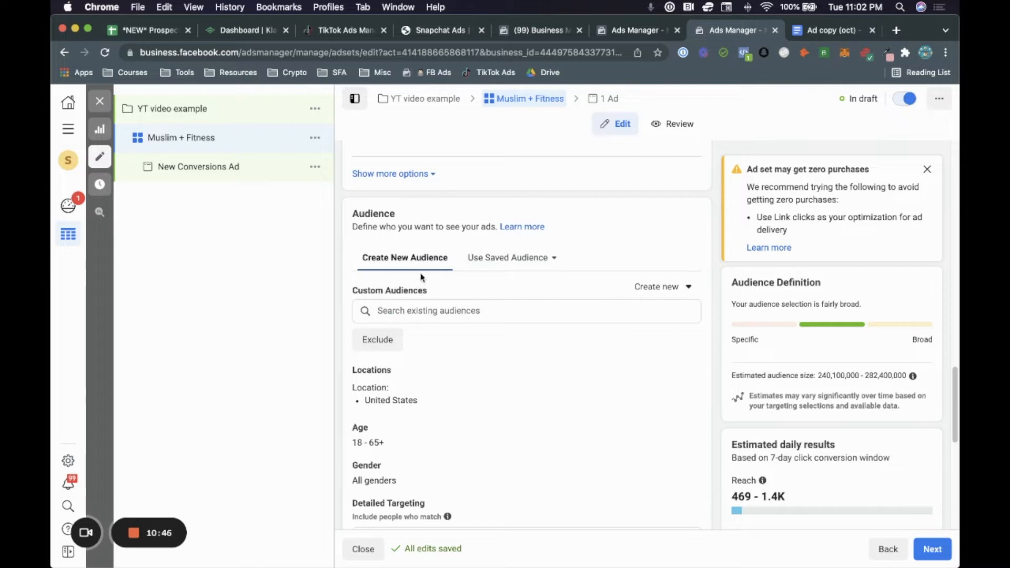
click(426, 311)
text(m)
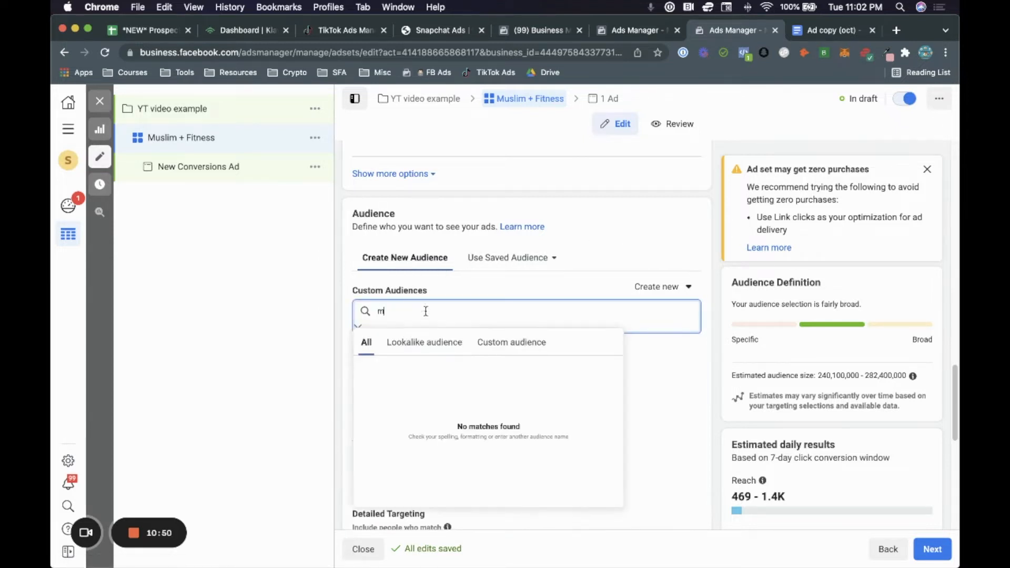
key(BackSpace)
key(BackSpace)
key(BackSpace)
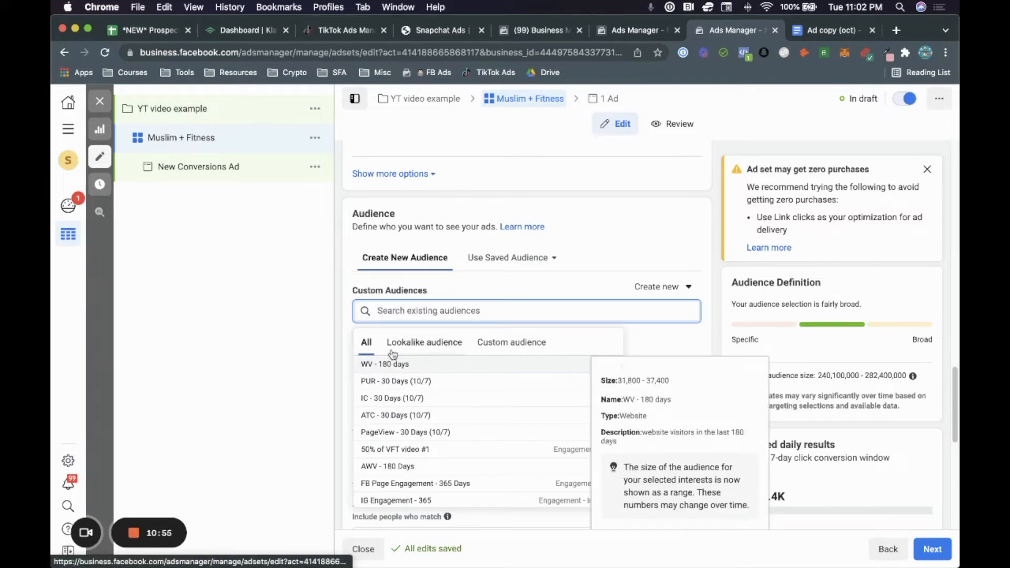
click(417, 450)
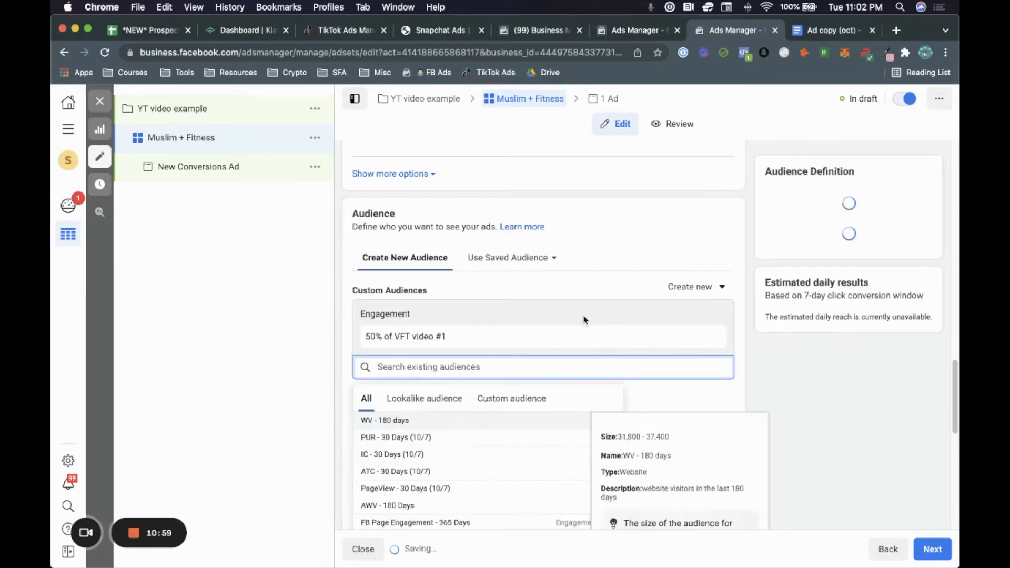
click(636, 274)
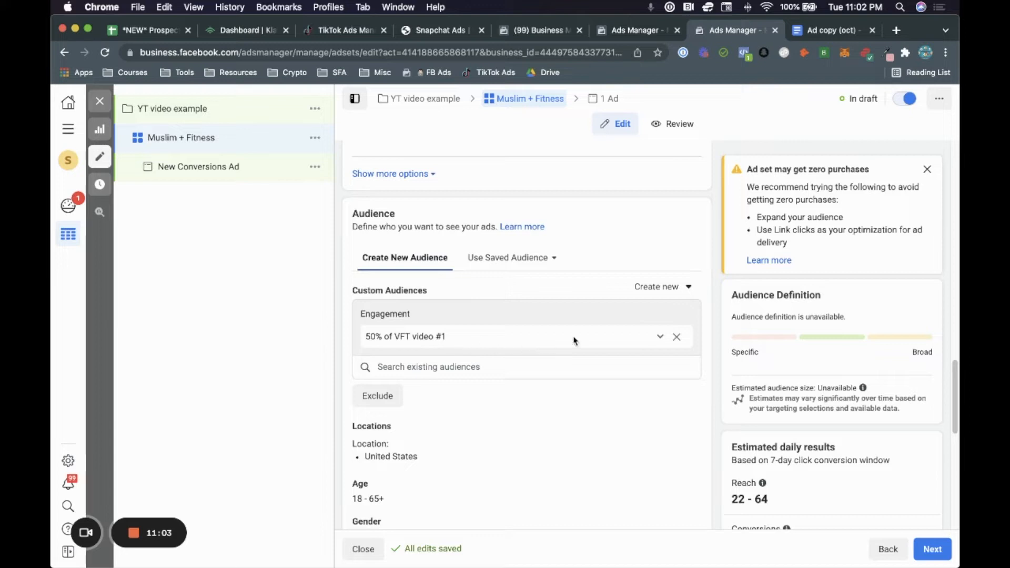
click(676, 337)
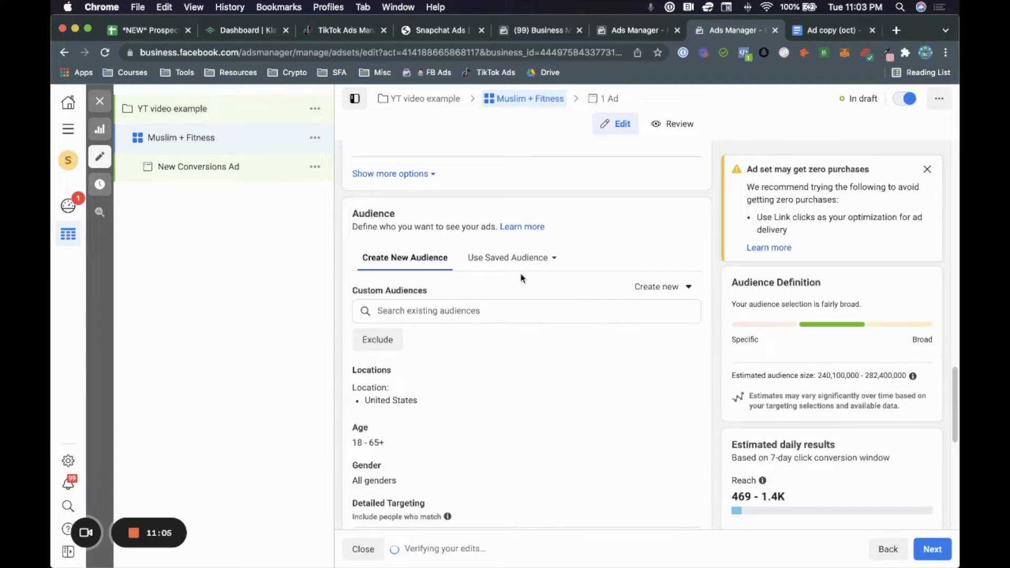
Step: Try the saved audience "Muslim + Fitness Trainer | Muslim/Arab Countries" for the ad set and return to creating a new audience
scroll(510, 315, down, 2)
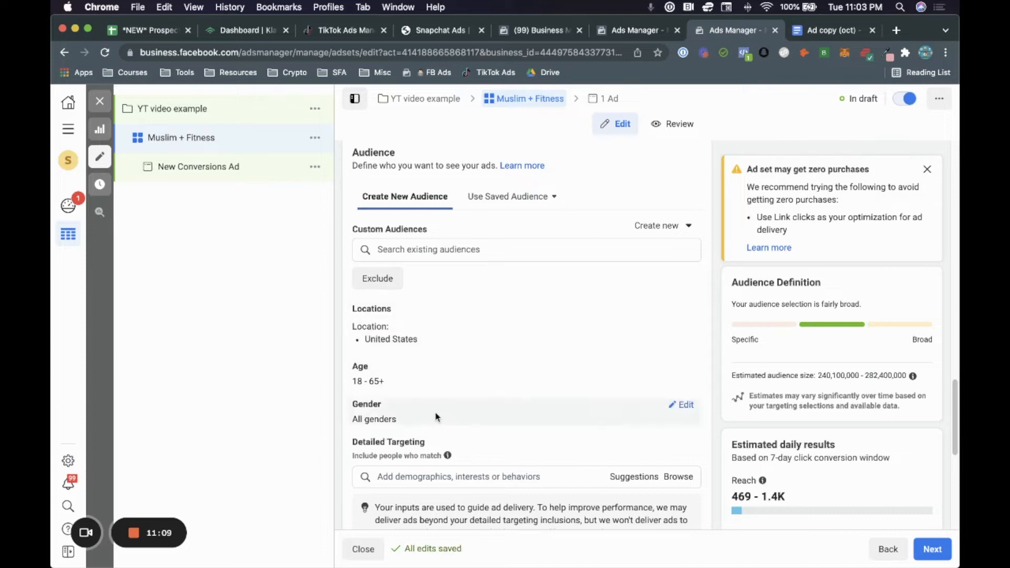
scroll(436, 417, down, 3)
scroll(463, 387, up, 2)
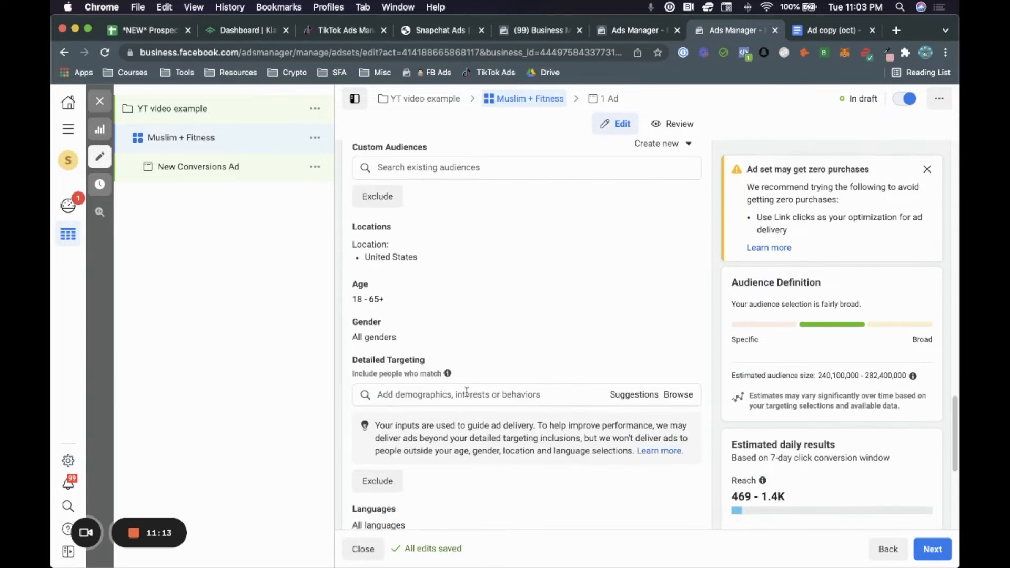
scroll(683, 310, up, 2)
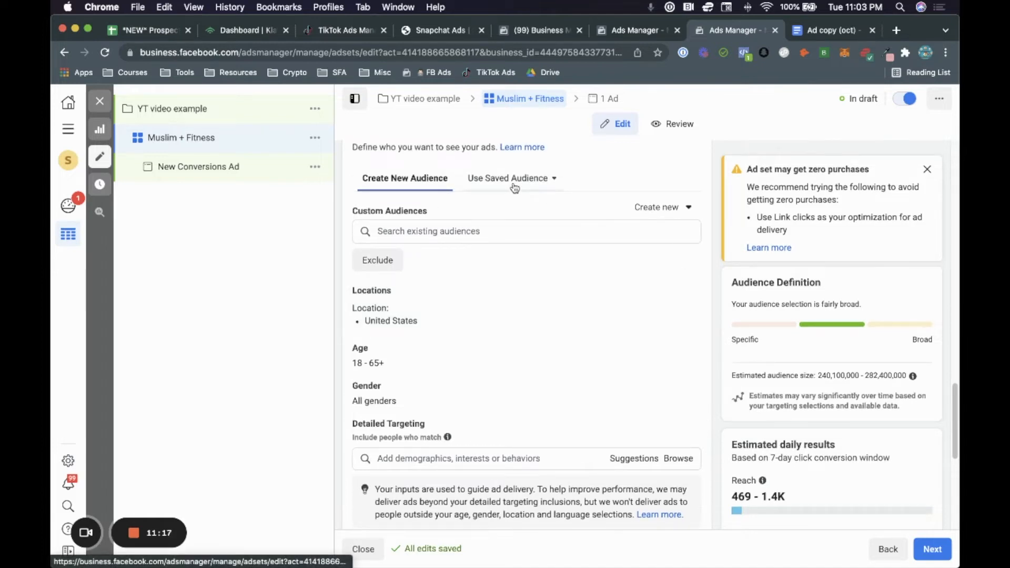
click(514, 188)
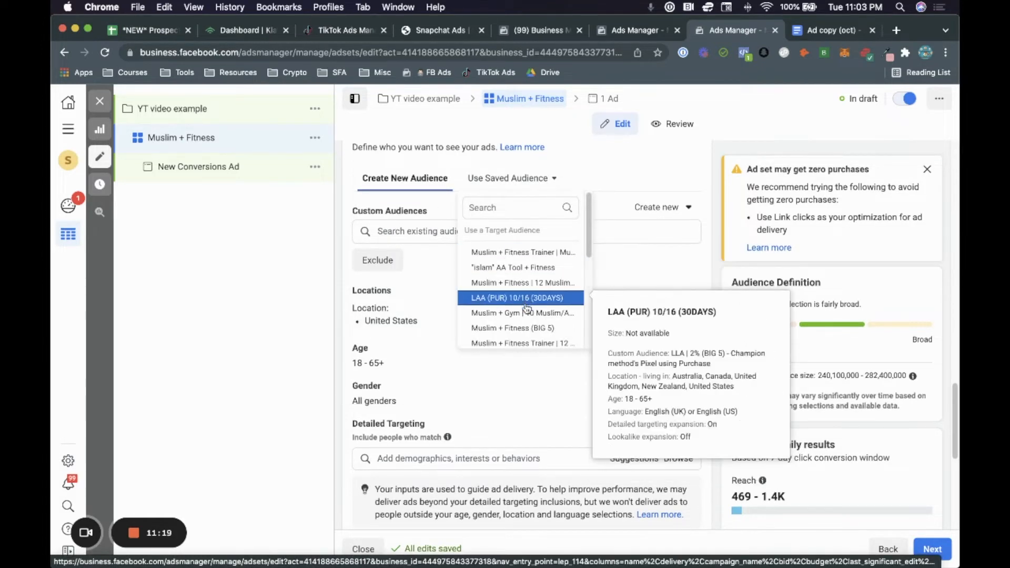
click(520, 253)
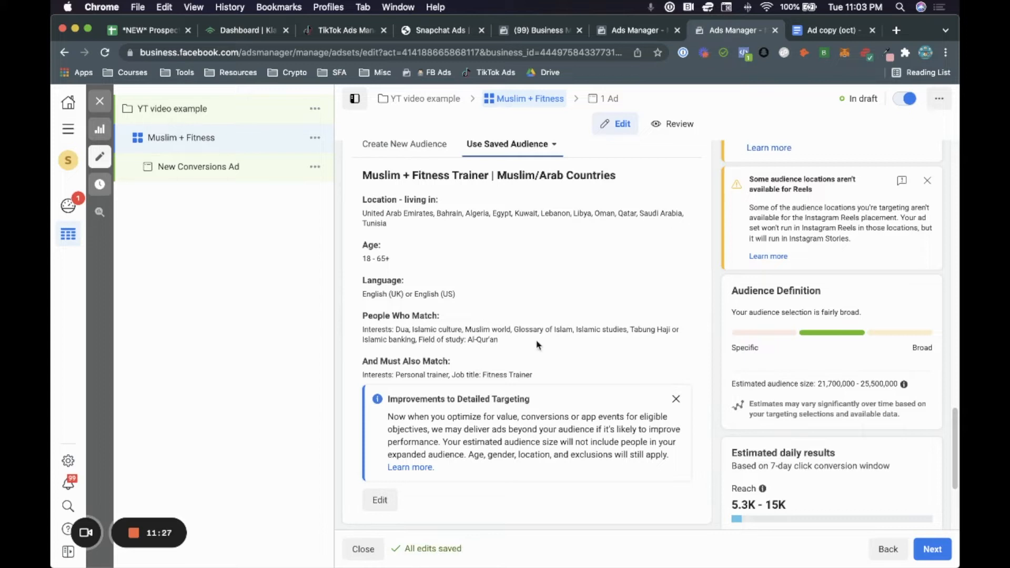
scroll(495, 274, up, 1)
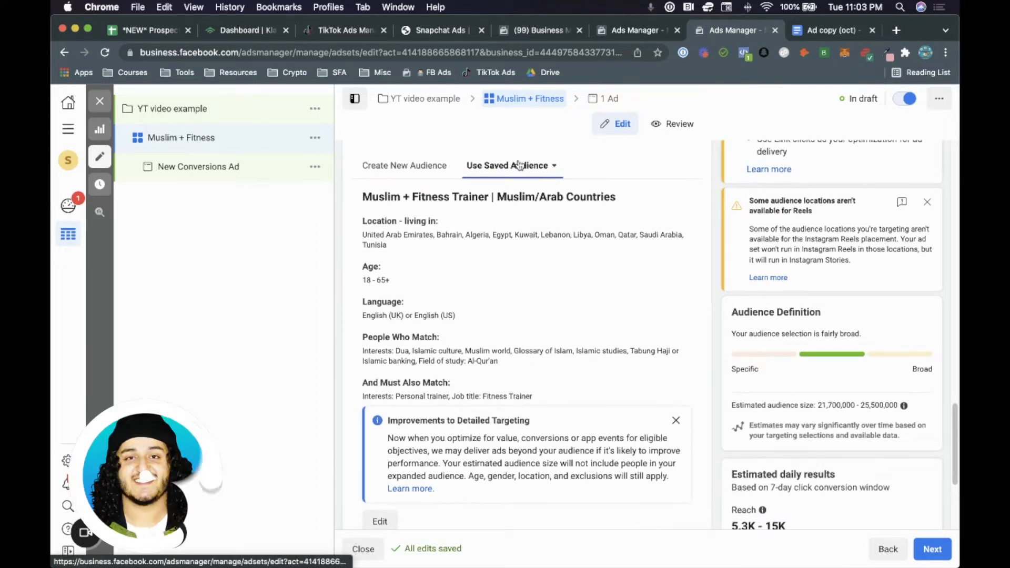
click(407, 166)
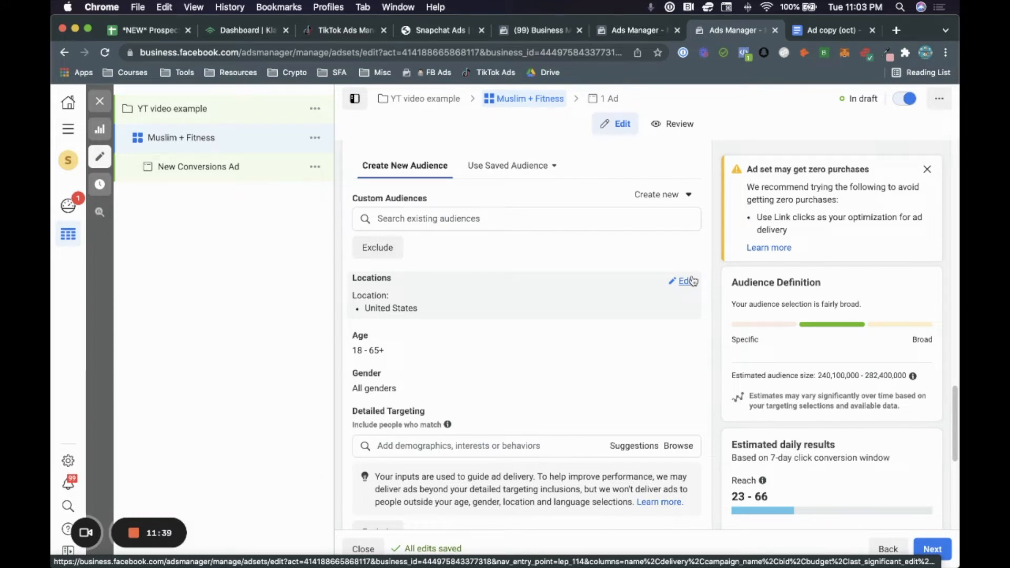
Step: Add Canada and the United Kingdom to the new audience's included locations
scroll(579, 273, down, 2)
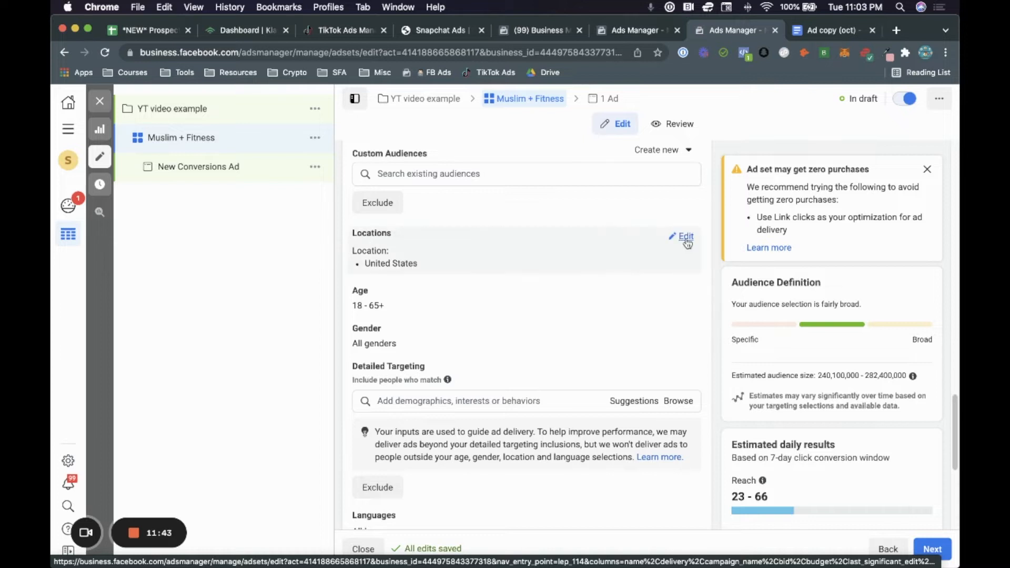
click(684, 238)
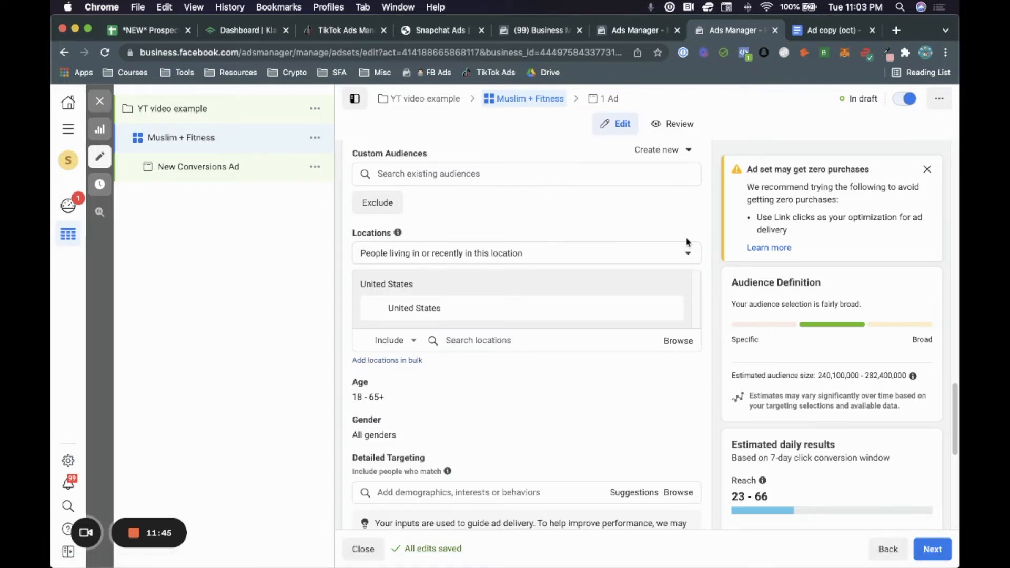
click(534, 345)
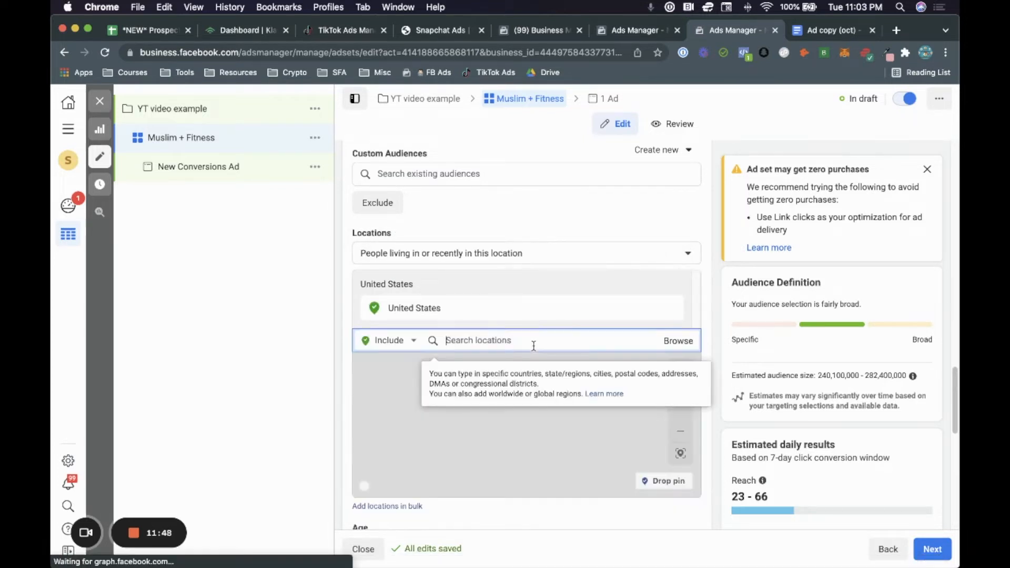
text(cand)
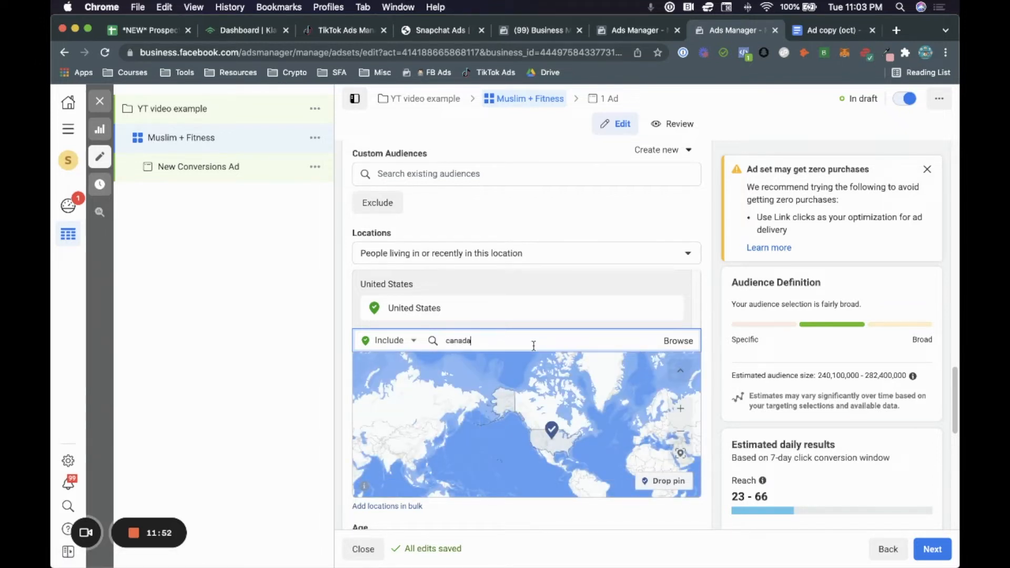
text(da)
click(491, 368)
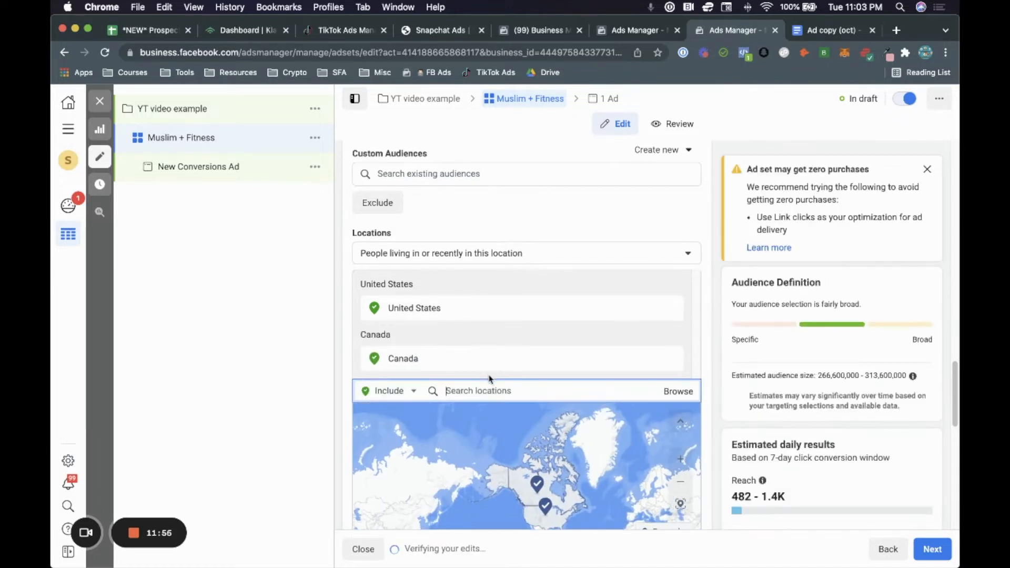
text(united)
click(467, 419)
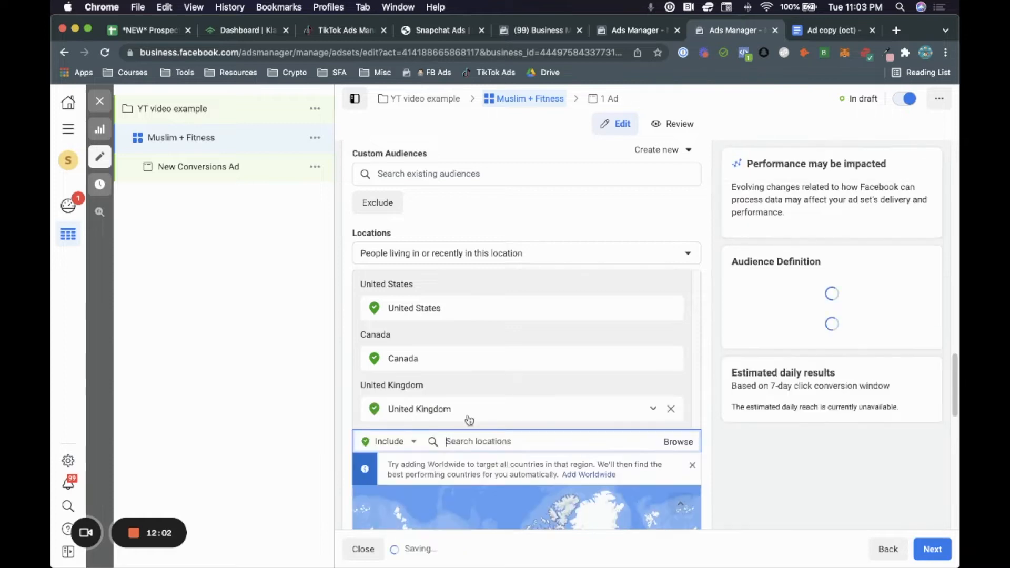
Step: Add Australia and New Zealand to the included locations and check the list of countries
text(aus)
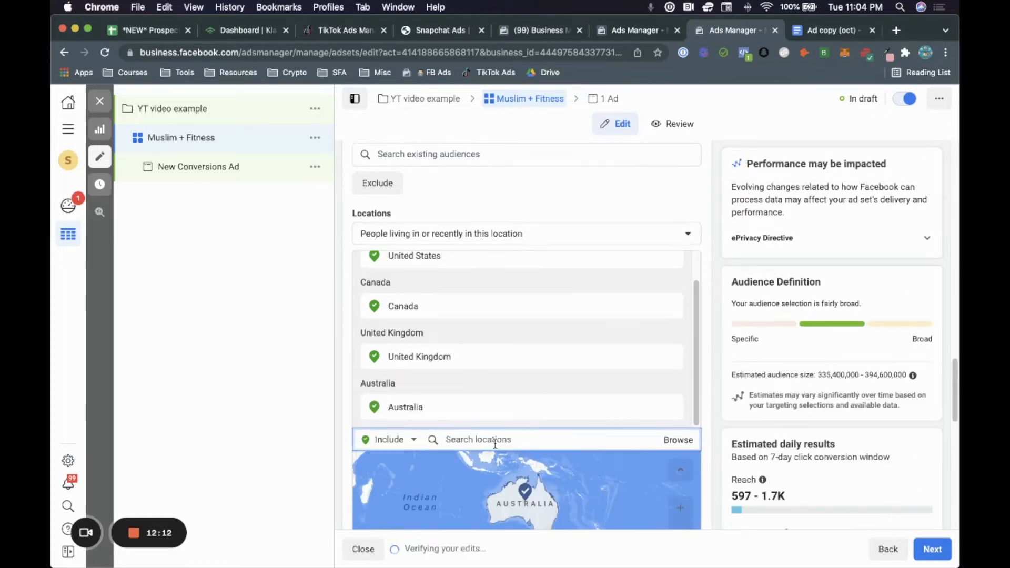
text(new)
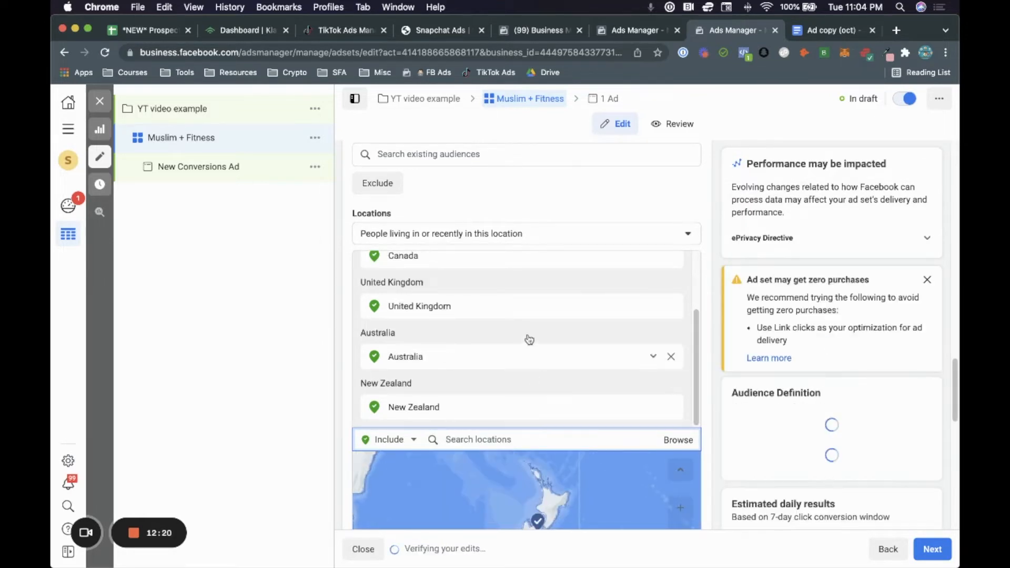
scroll(527, 338, up, 1)
scroll(583, 321, up, 1)
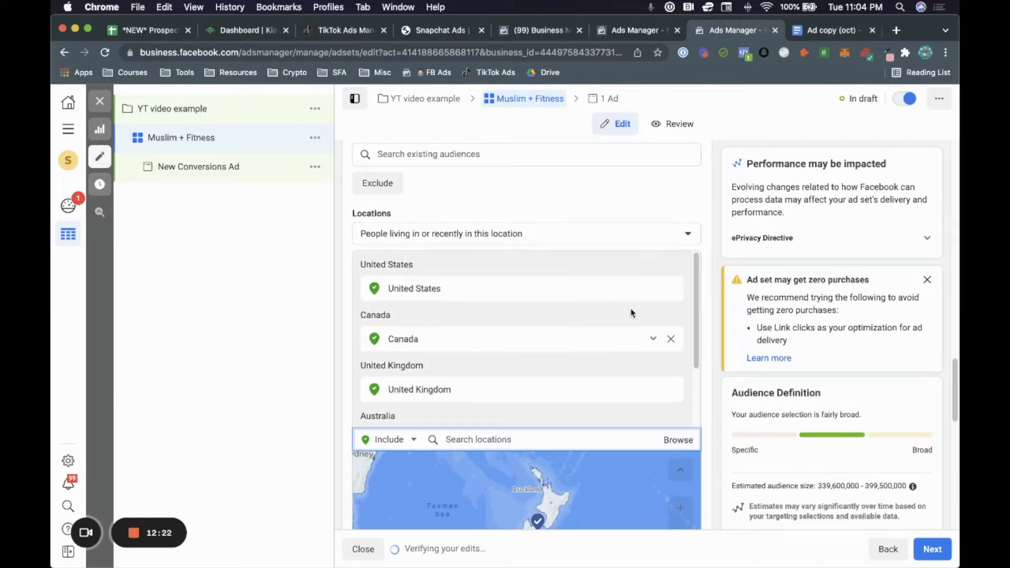
click(705, 287)
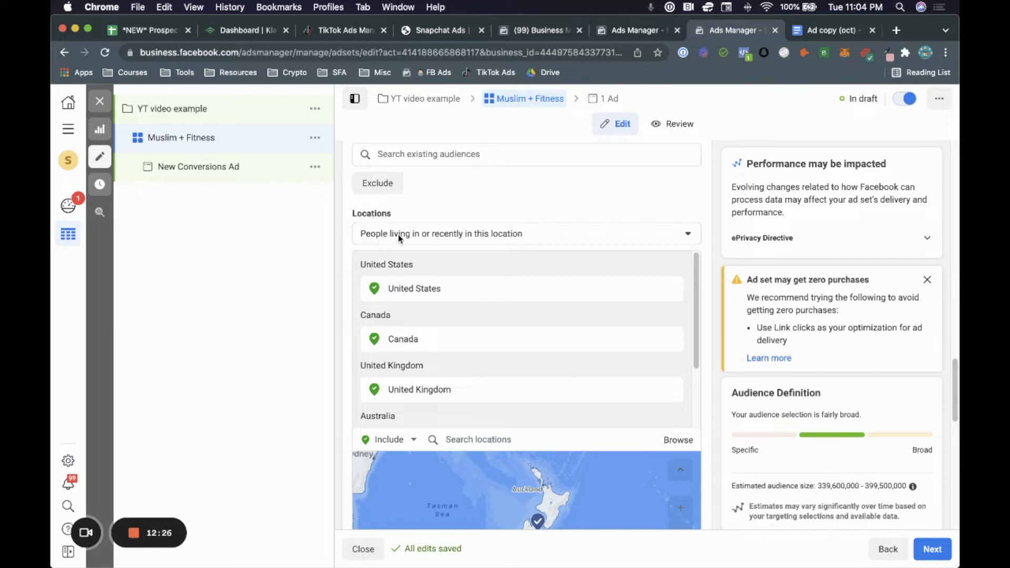
Step: Restrict the location targeting to "People living in this location" after reviewing the available options
click(467, 235)
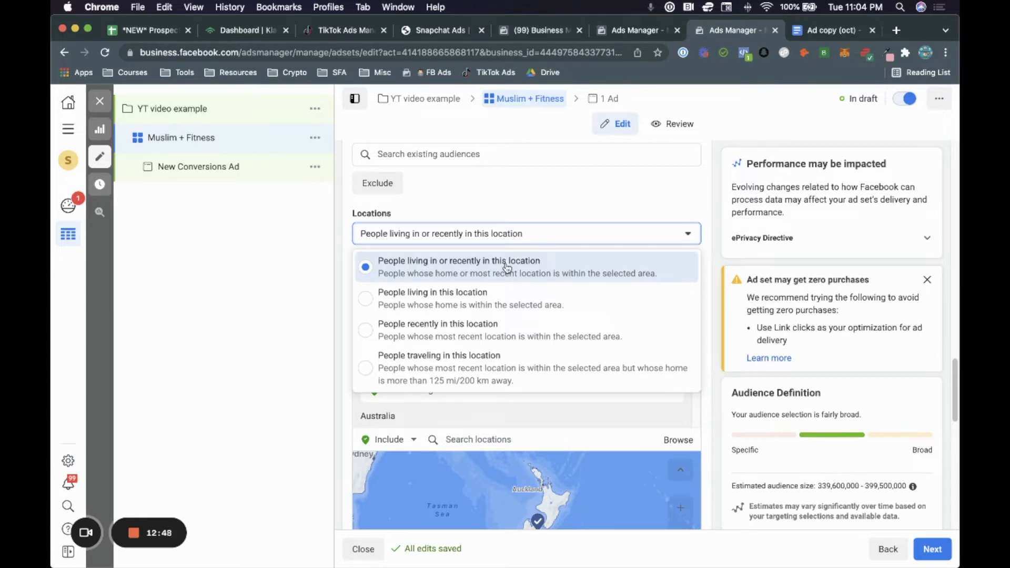
click(676, 188)
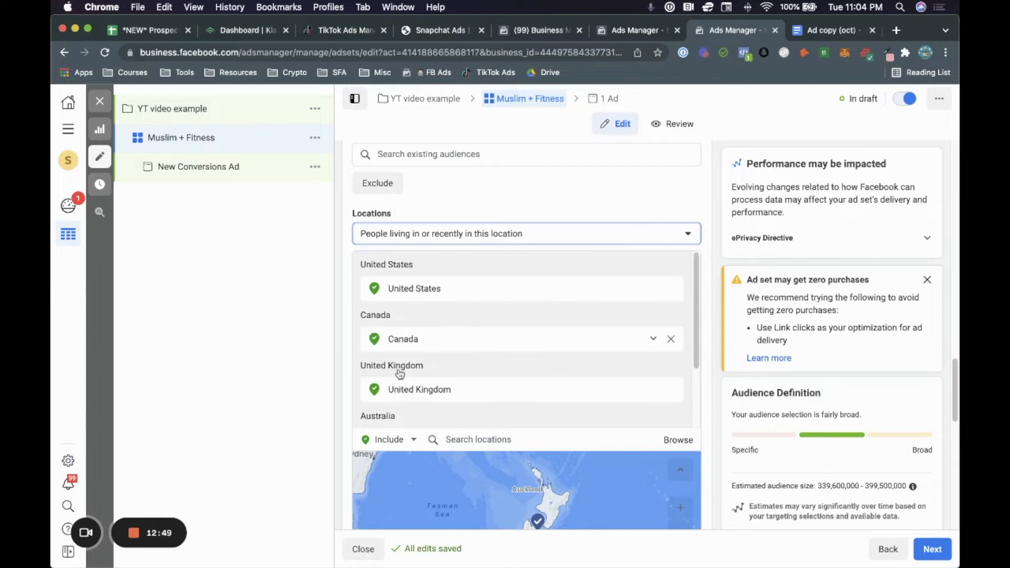
click(473, 234)
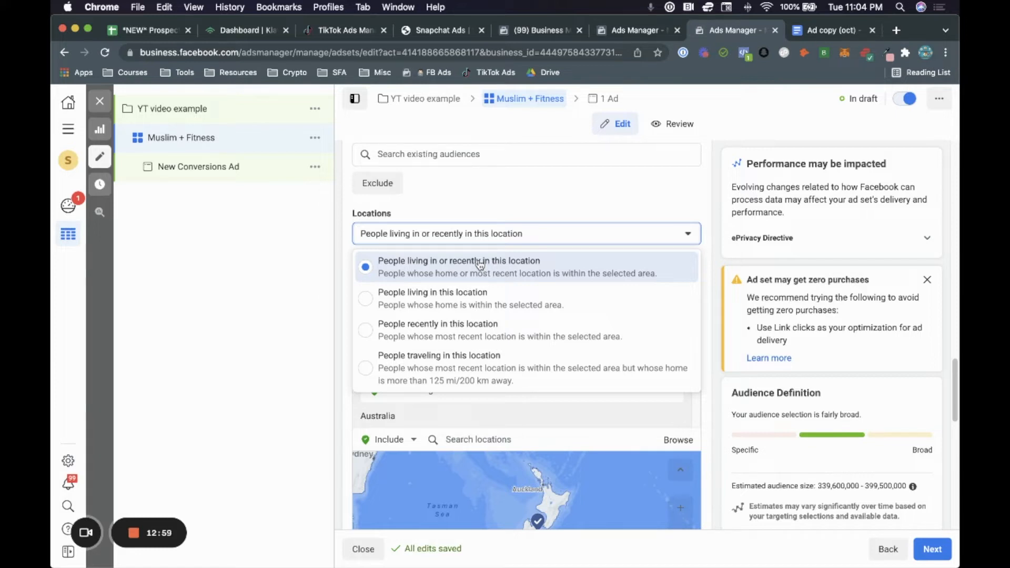
click(477, 298)
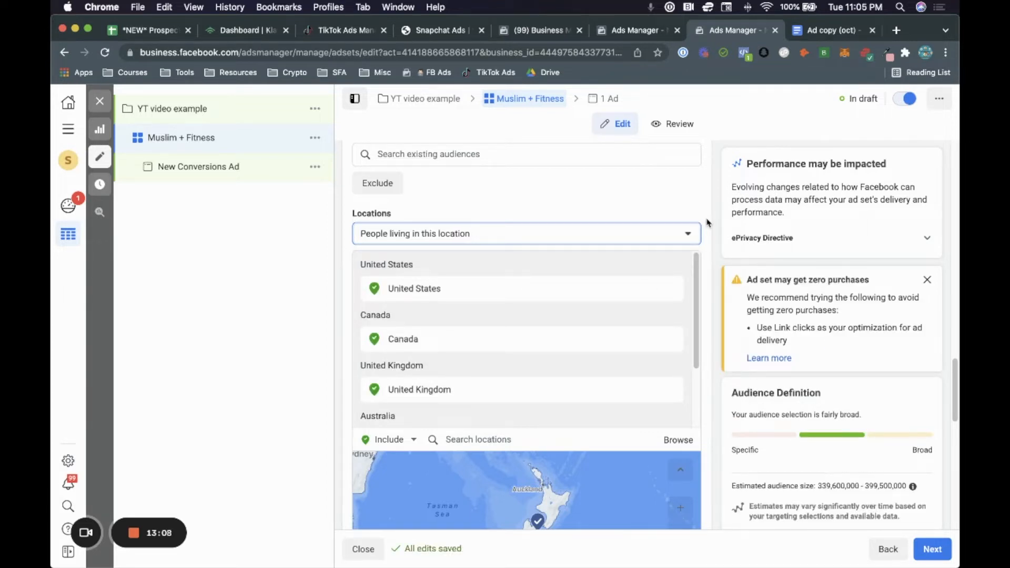
click(631, 233)
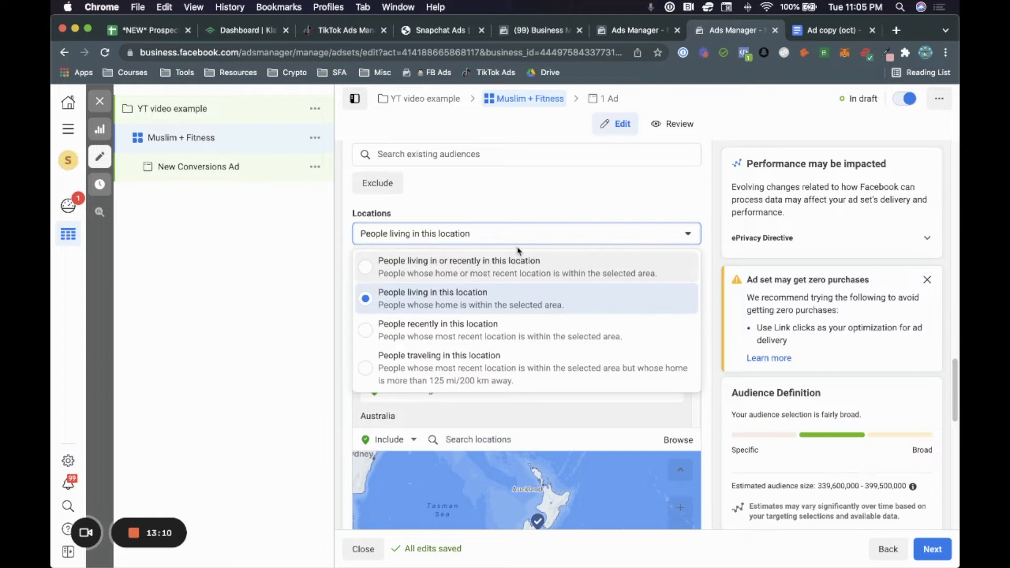
click(708, 216)
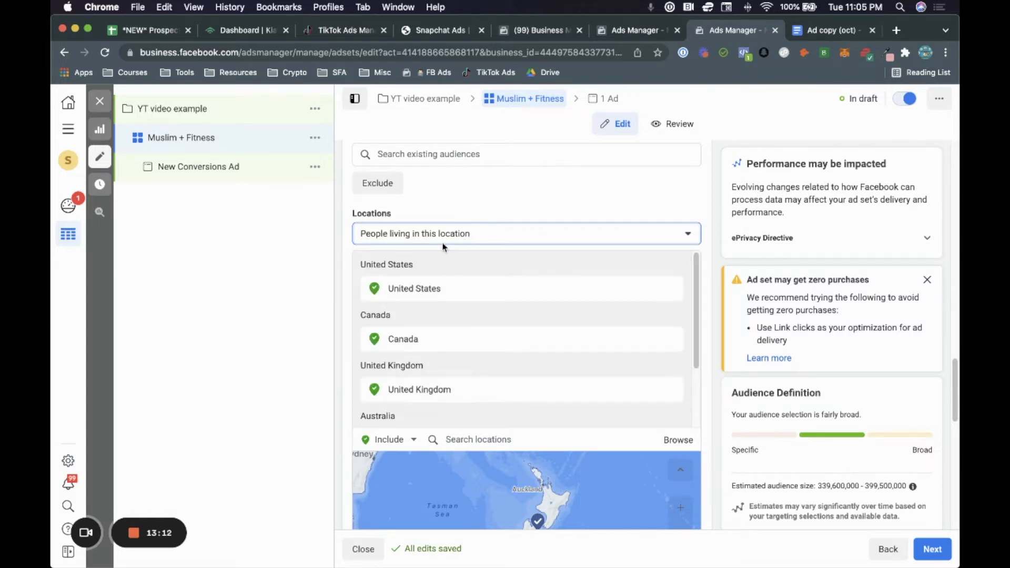
Step: Set the audience's maximum age to 45
scroll(708, 233, down, 2)
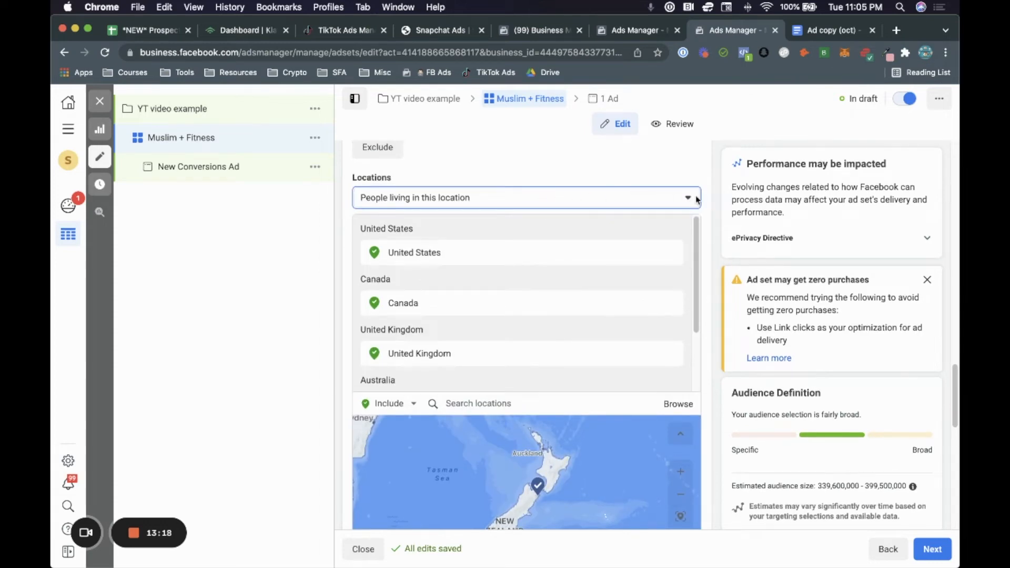
scroll(706, 204, down, 1)
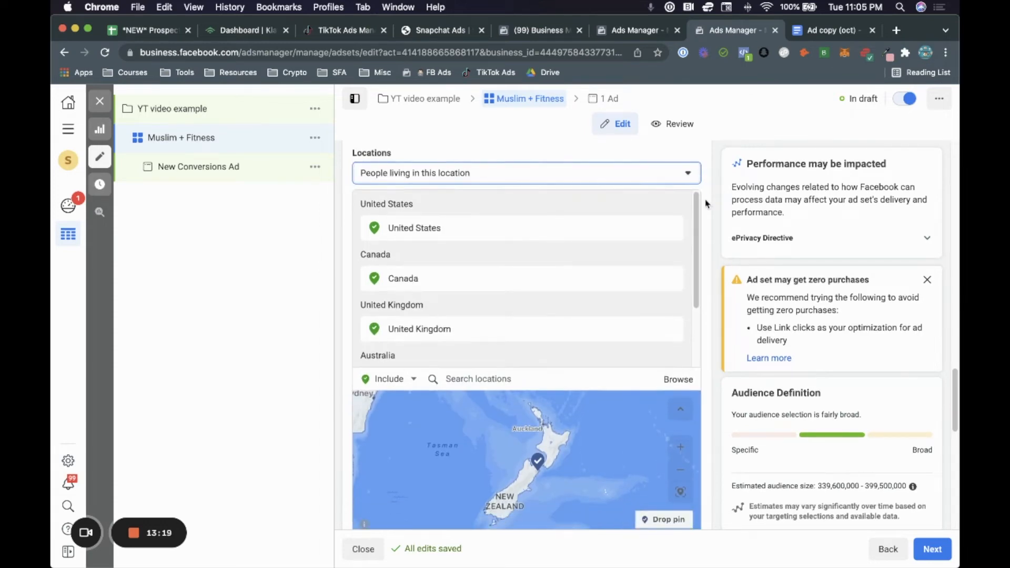
scroll(706, 203, down, 4)
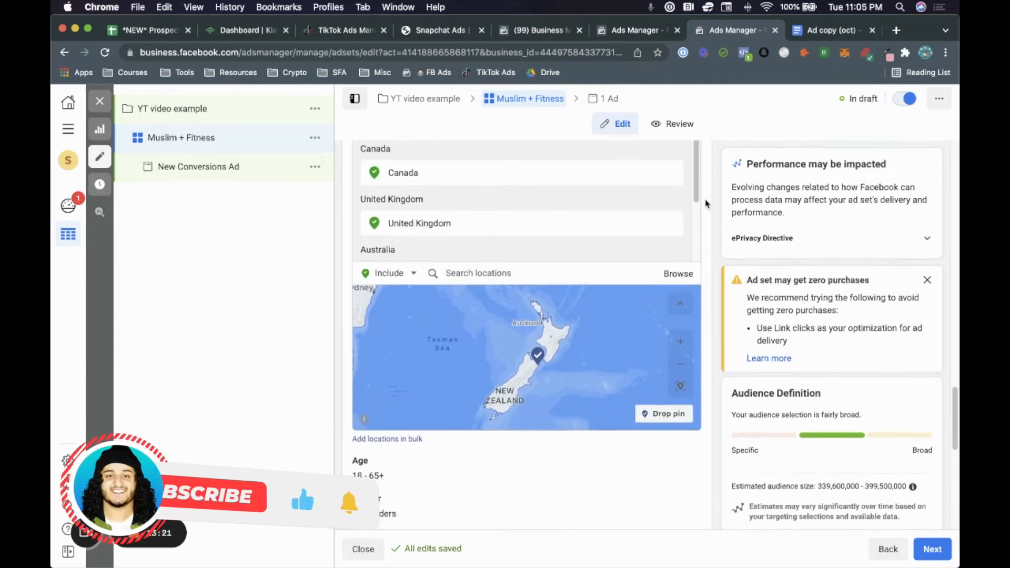
scroll(706, 203, down, 7)
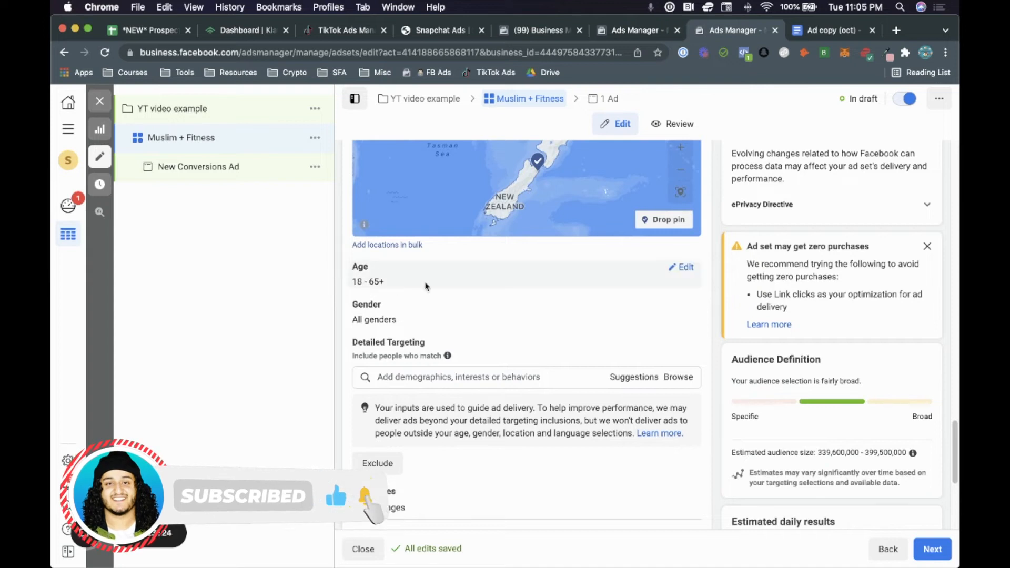
click(681, 266)
click(395, 287)
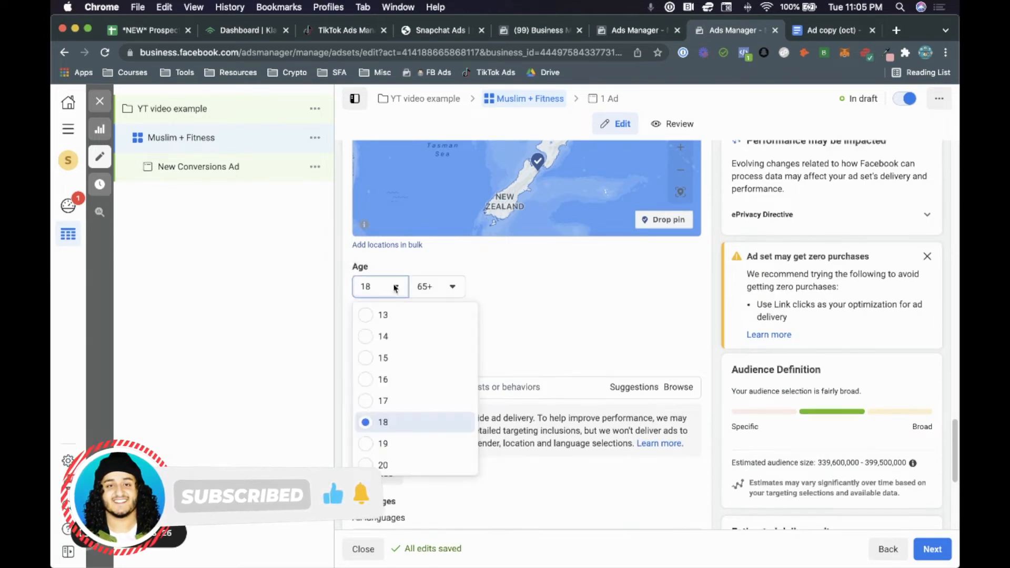
click(430, 293)
click(430, 292)
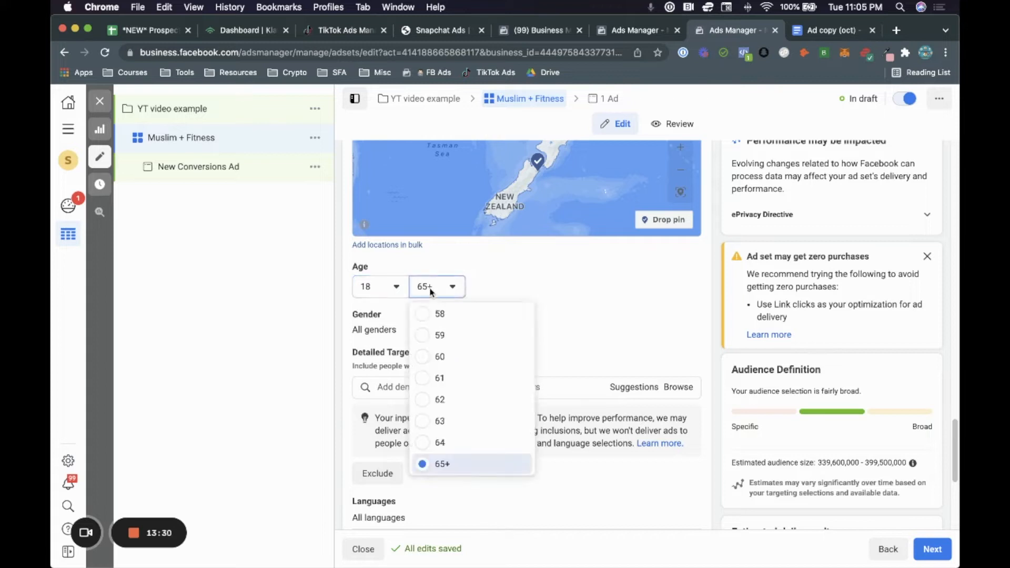
scroll(462, 353, up, 5)
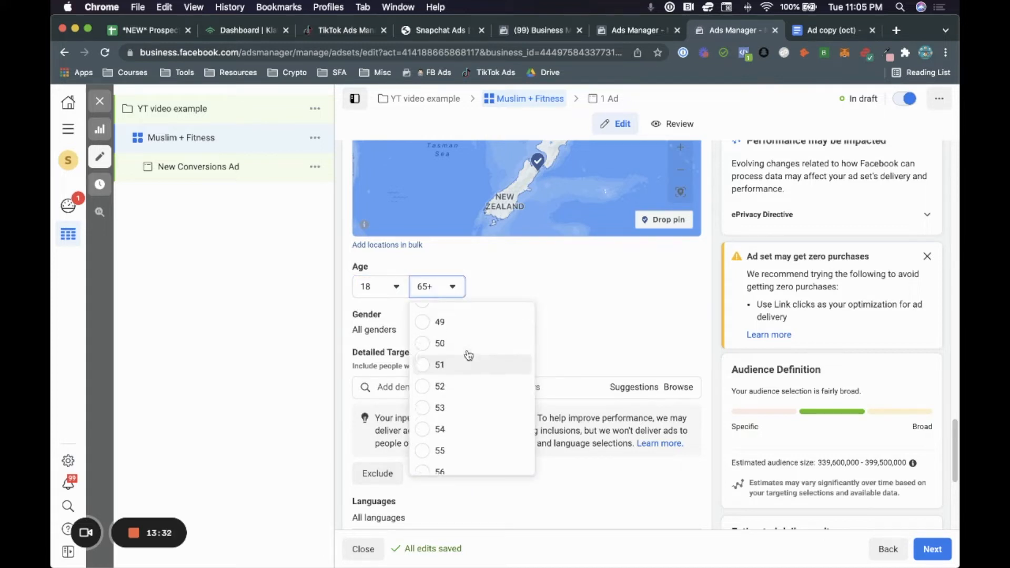
scroll(468, 355, up, 2)
click(442, 315)
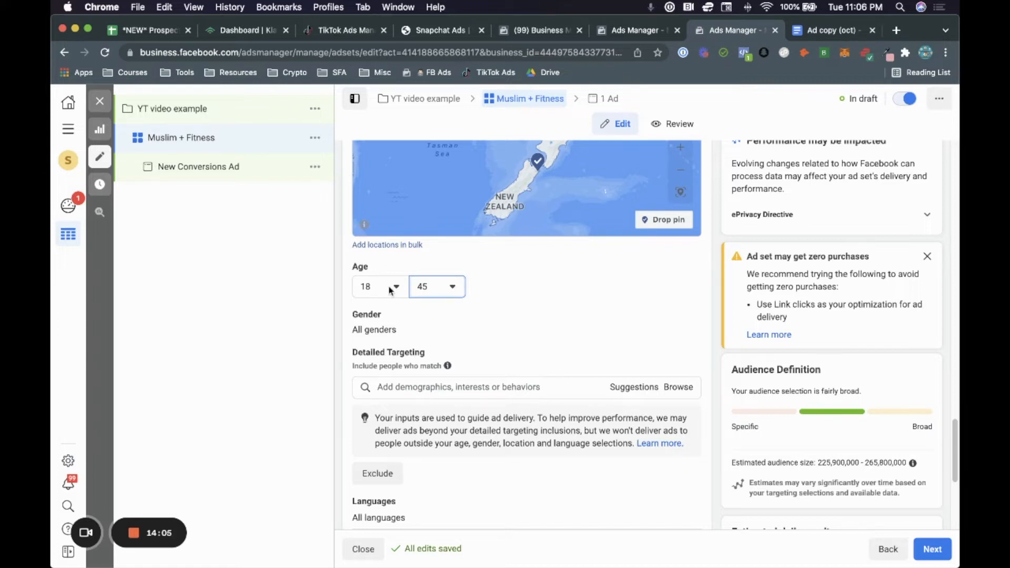
Step: Limit the audience's gender to Men
scroll(509, 302, down, 2)
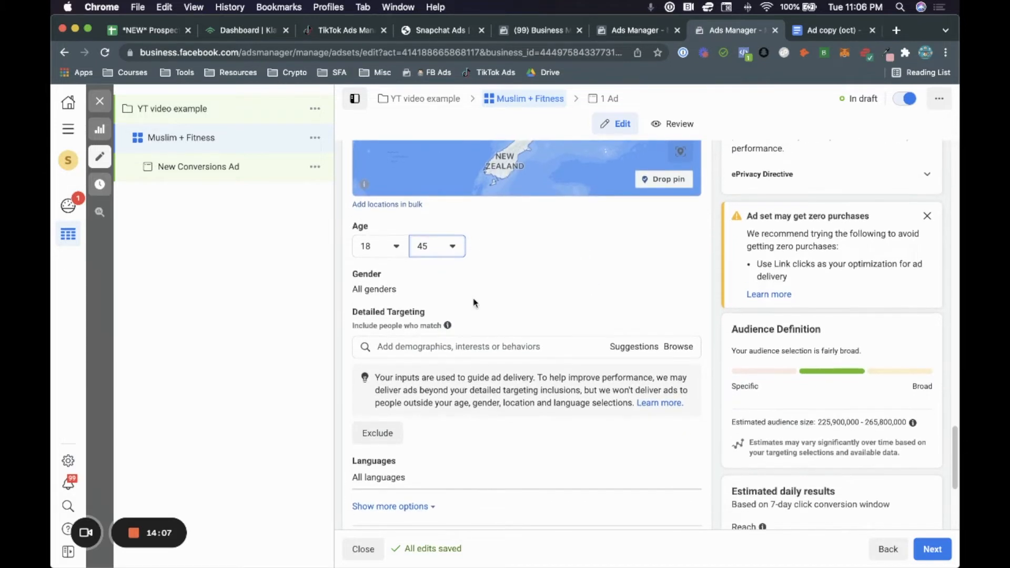
click(688, 276)
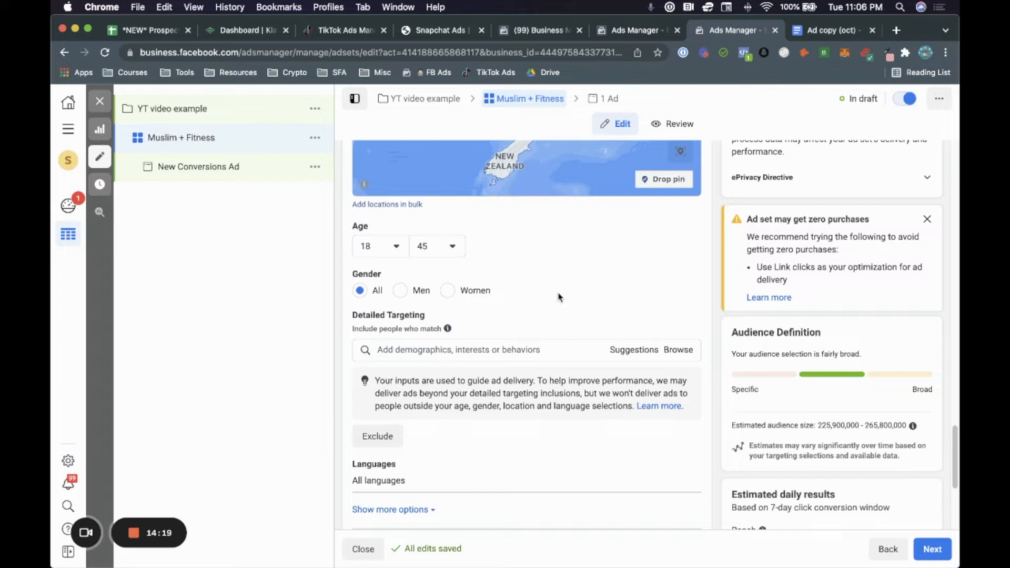
click(399, 292)
Step: Search the detailed targeting for "muslim" and add the "Muslim world" interest to the audience
scroll(555, 261, down, 2)
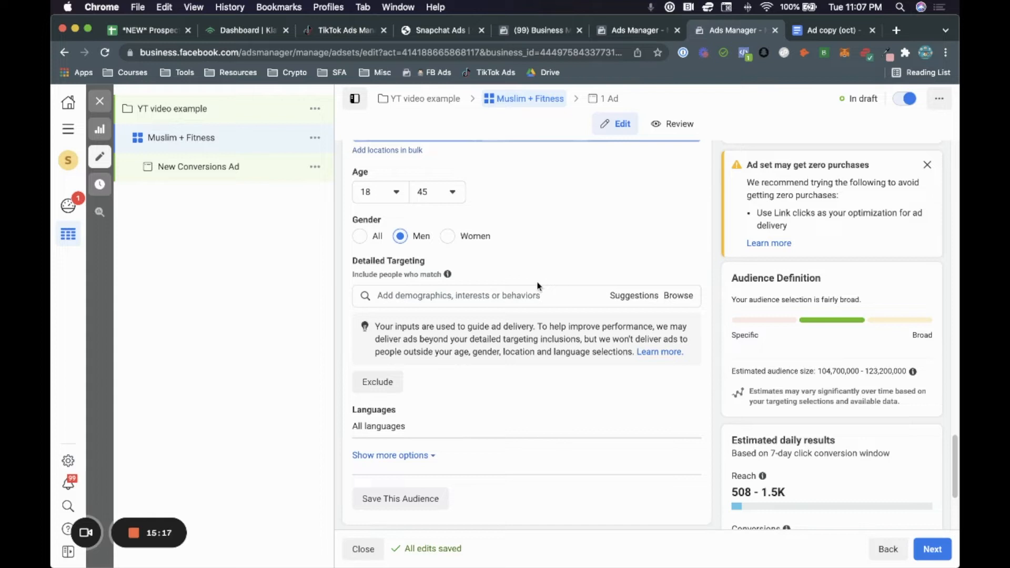
click(524, 293)
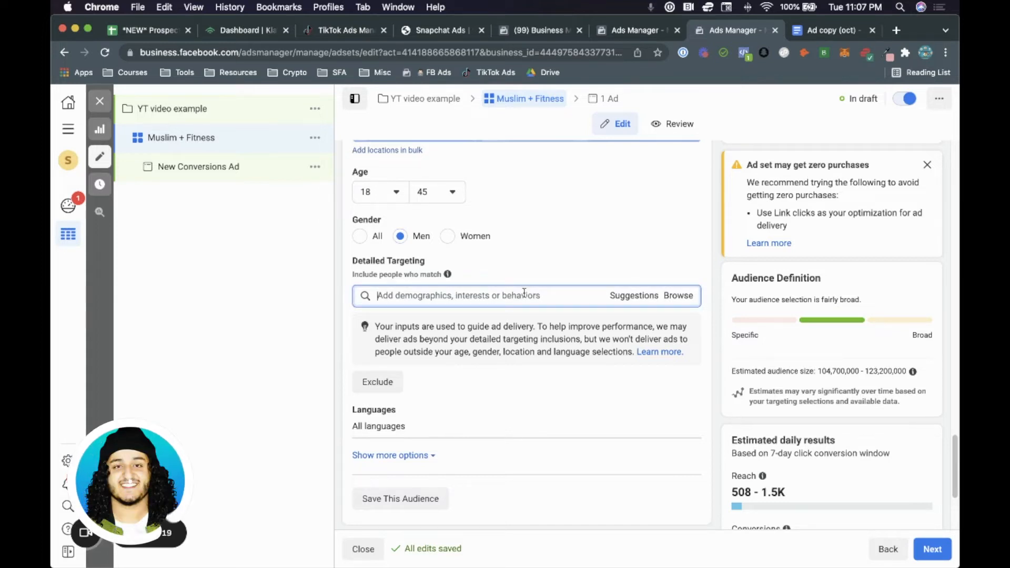
text(muslim)
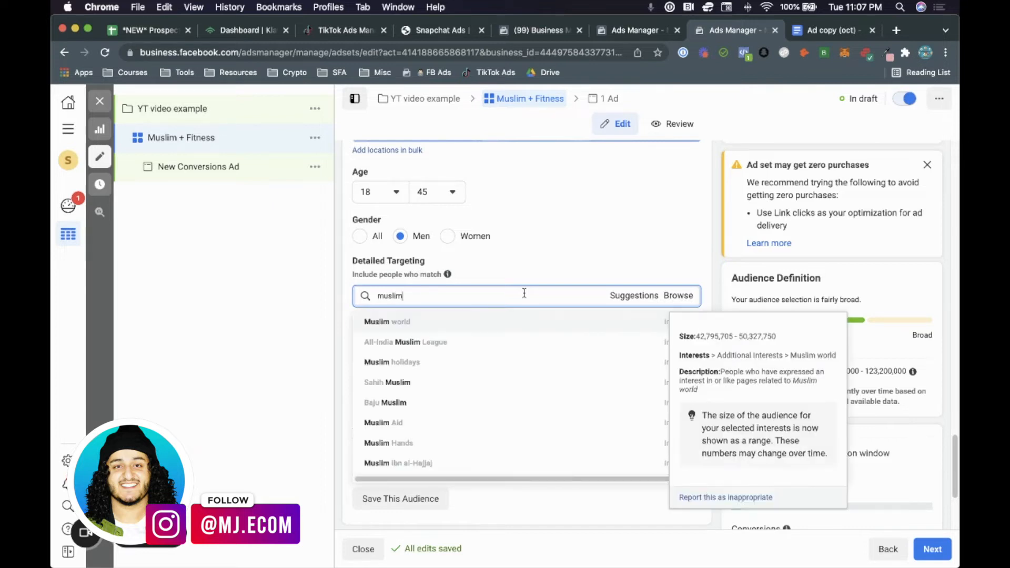
click(463, 320)
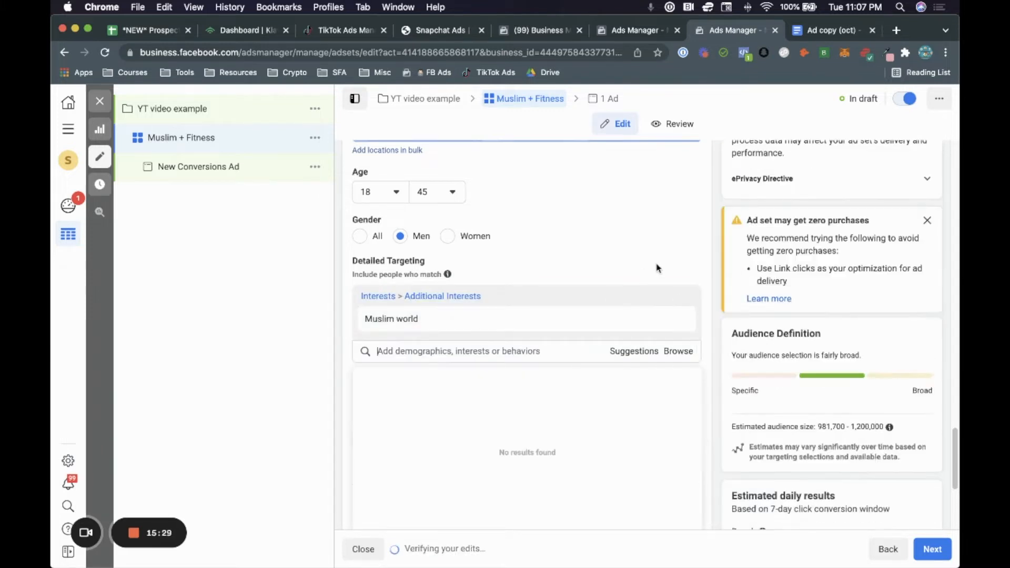
Step: Search for further "muslim" interests and examine the targeting suggestions related to "Muslim world"
scroll(691, 276, down, 3)
click(428, 276)
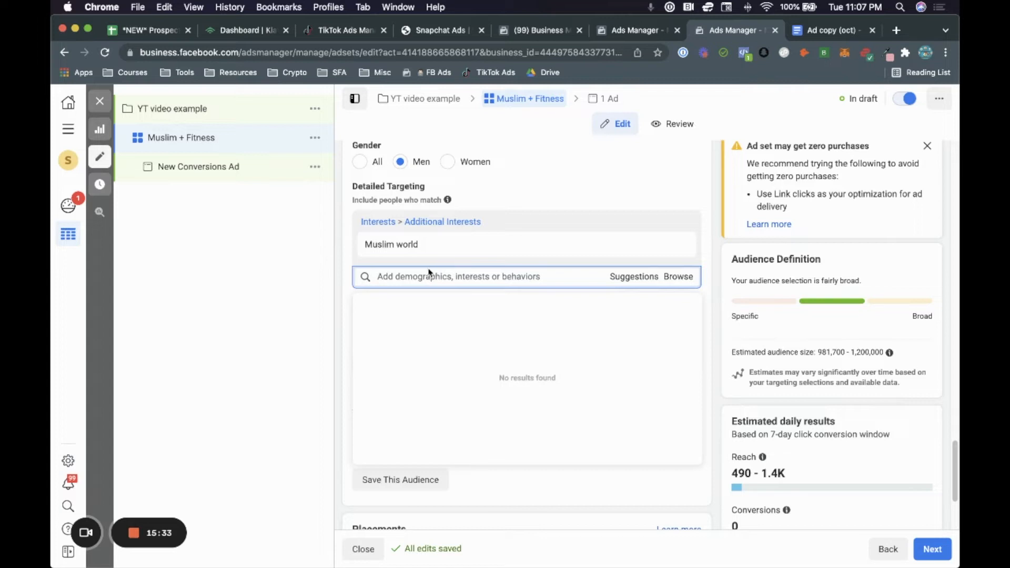
text(muslim)
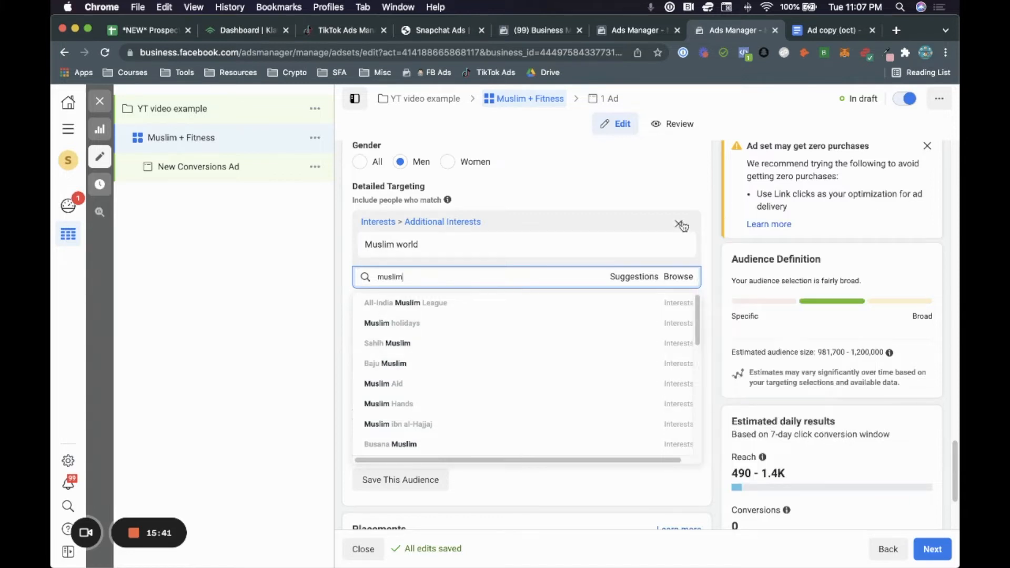
click(702, 205)
click(634, 279)
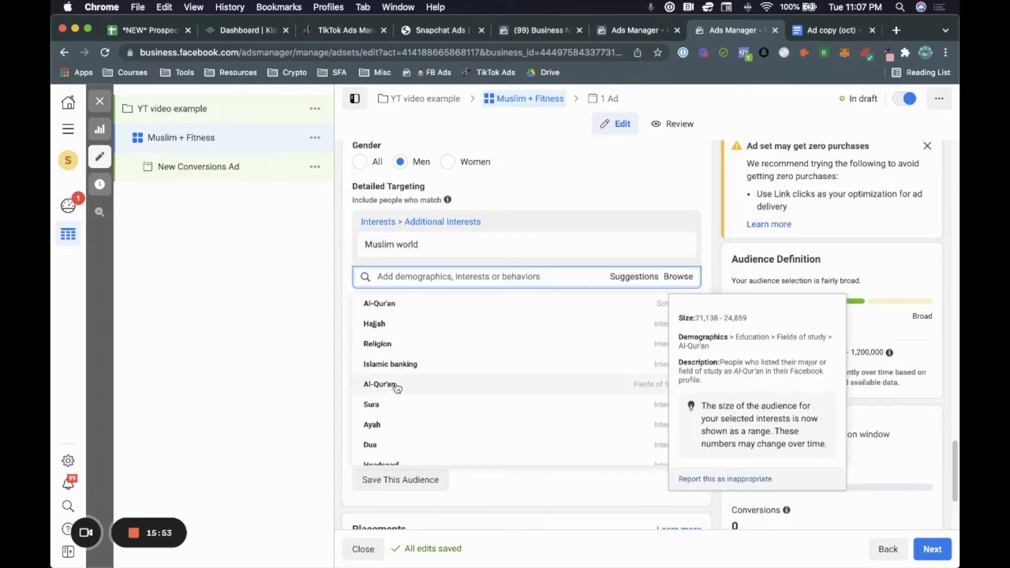
scroll(395, 421, down, 2)
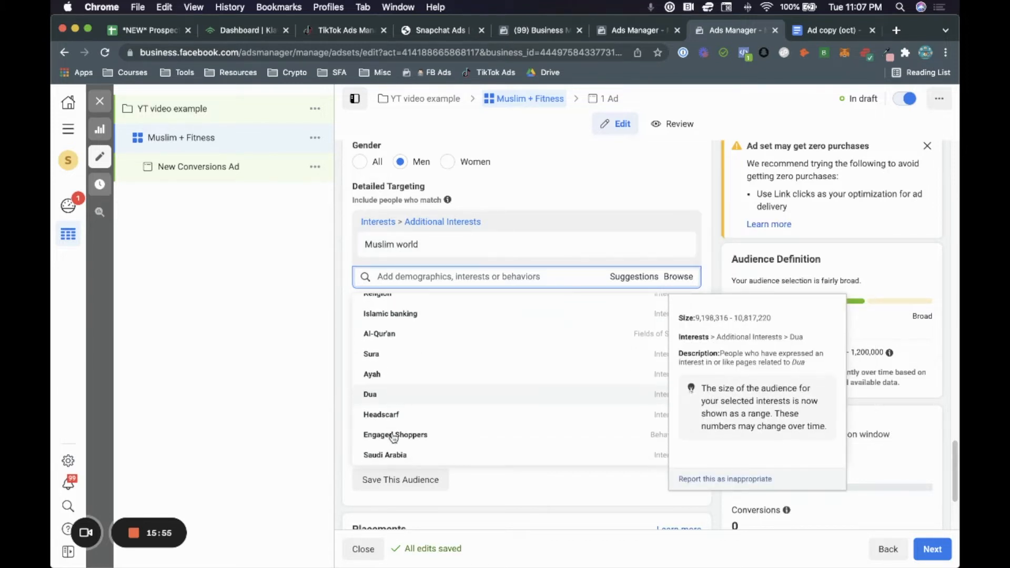
scroll(392, 436, up, 2)
scroll(395, 436, down, 2)
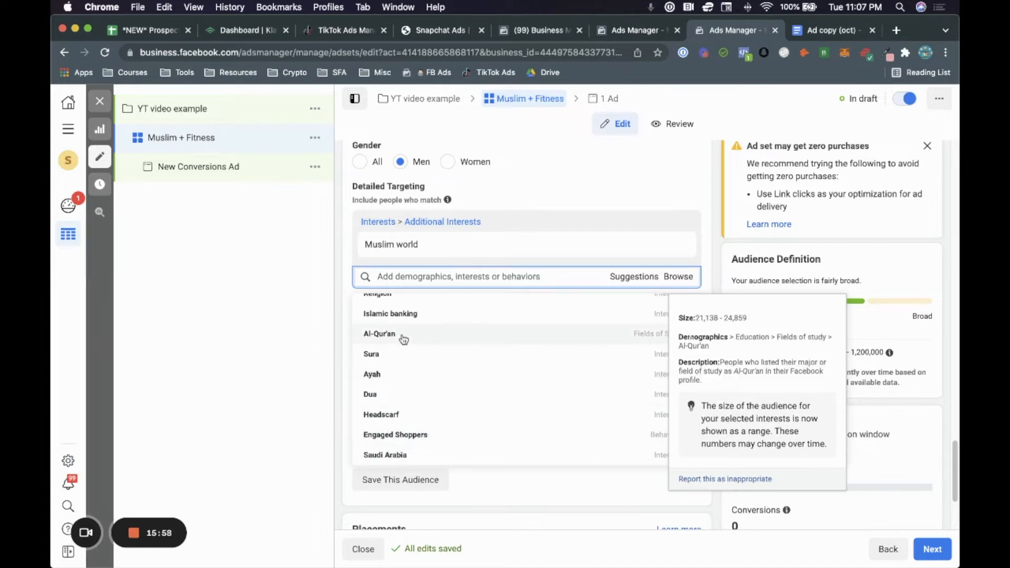
scroll(405, 323, up, 2)
mouse_move(417, 249)
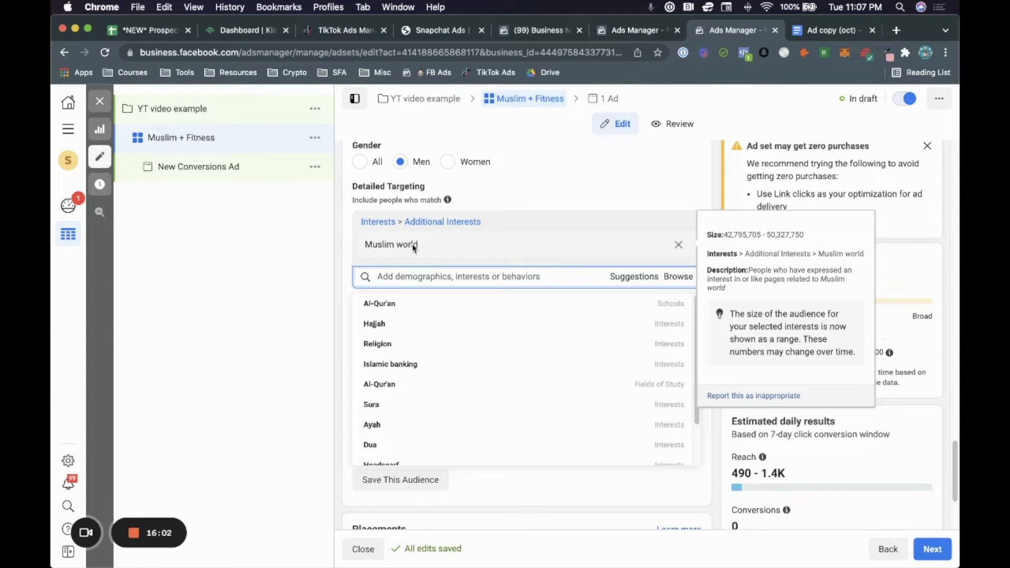
Step: Replace the "Muslim world" interest with "Hiking equipment", searching the detailed targeting for "outdoors" and "hiking"
click(679, 247)
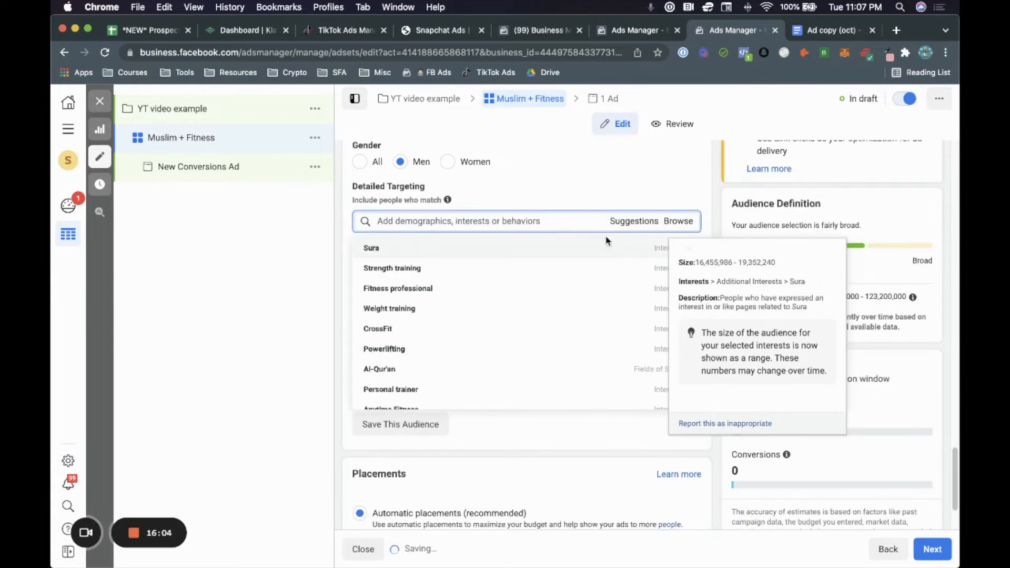
text(out)
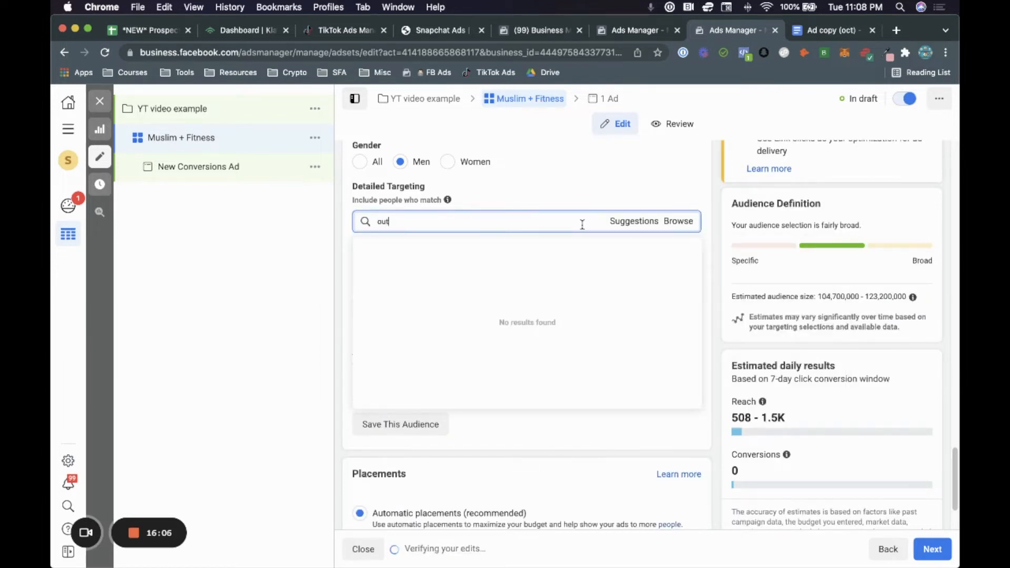
text(doors)
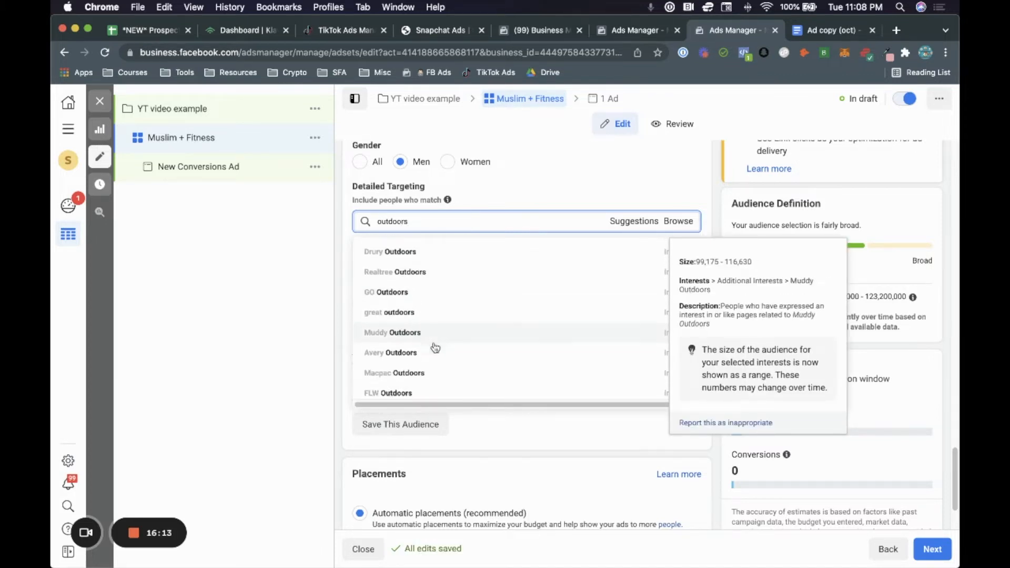
double_click(420, 221)
text(hiking)
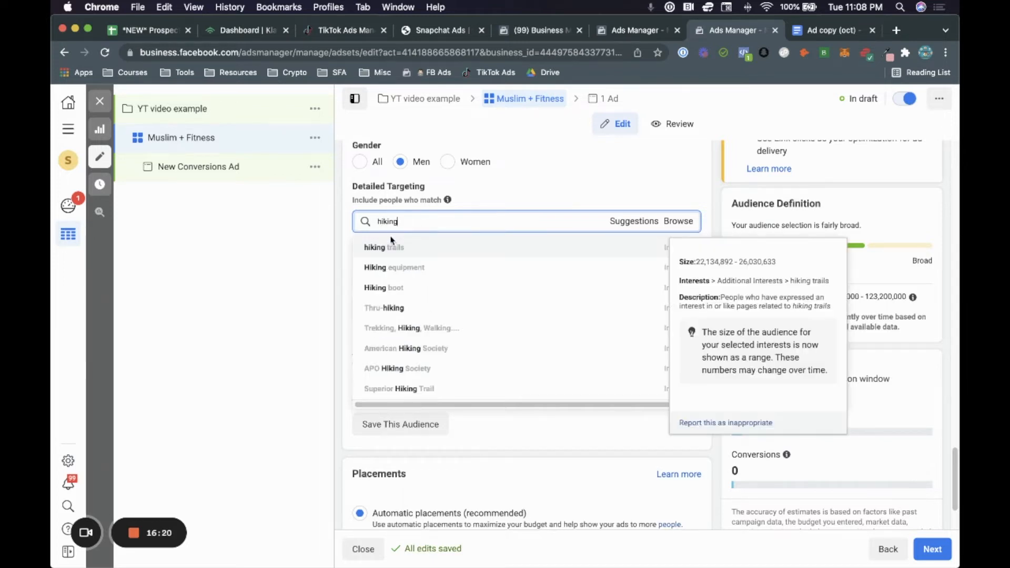
click(403, 268)
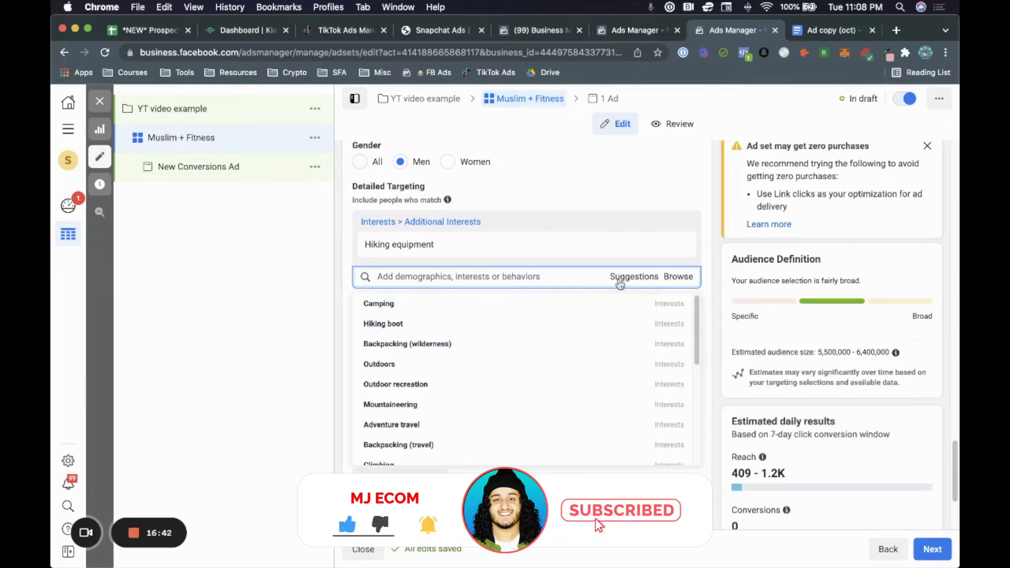
Step: Add the suggested interests Camping, Hiking boot, Backpacking (wilderness) and Steel-toe boot, and check the list of selected interests
mouse_move(617, 301)
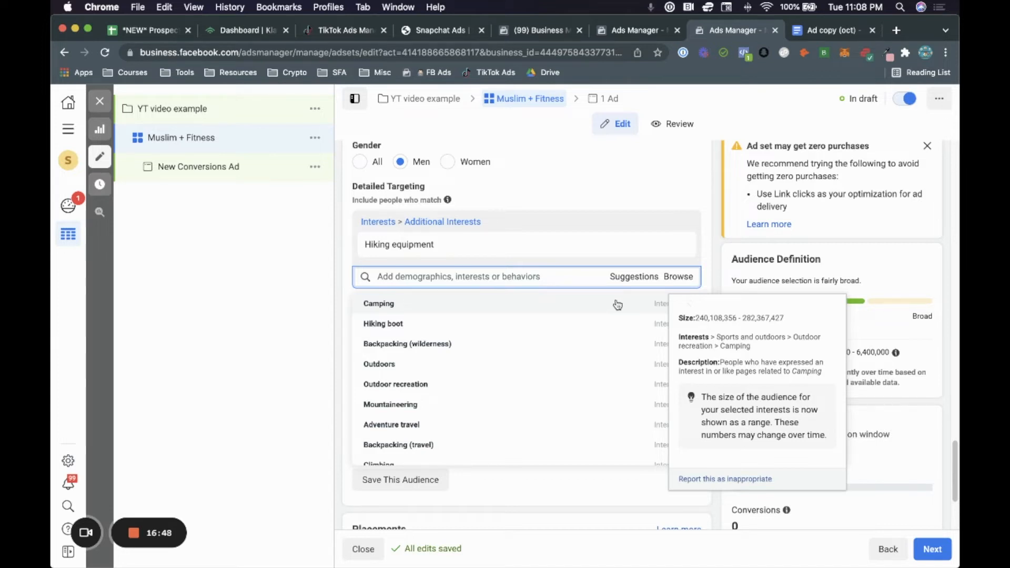
click(616, 304)
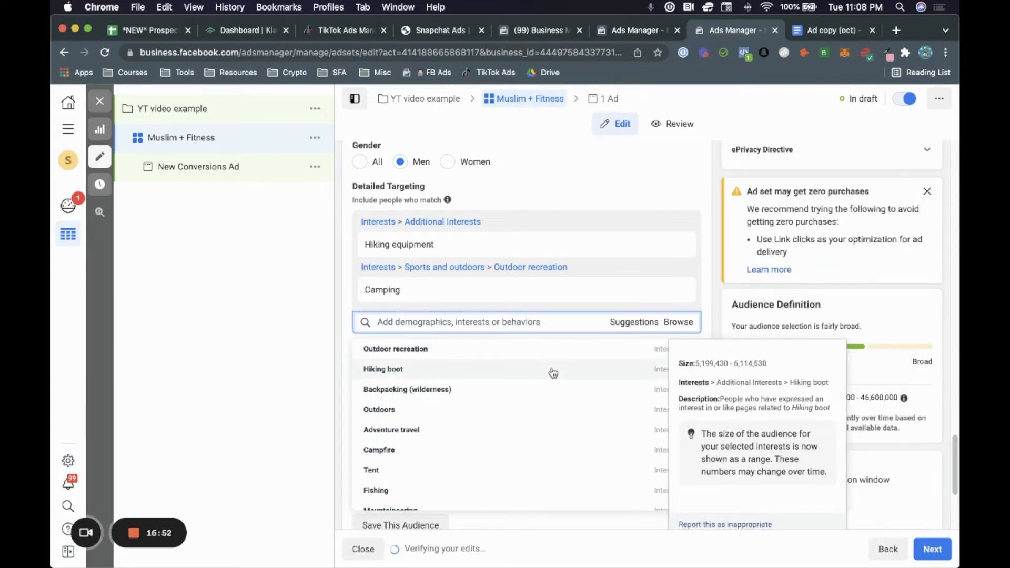
click(552, 373)
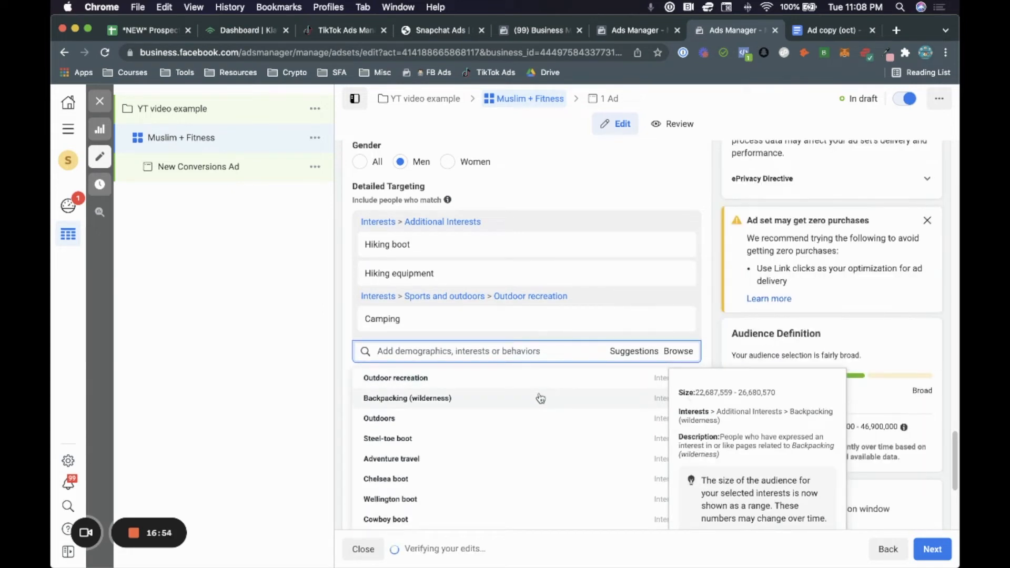
click(540, 398)
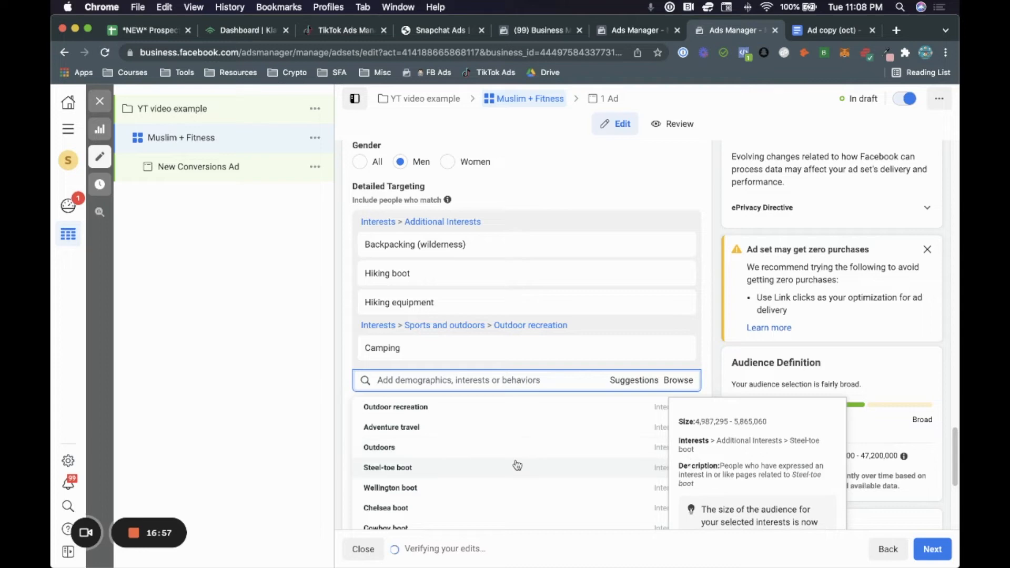
click(517, 466)
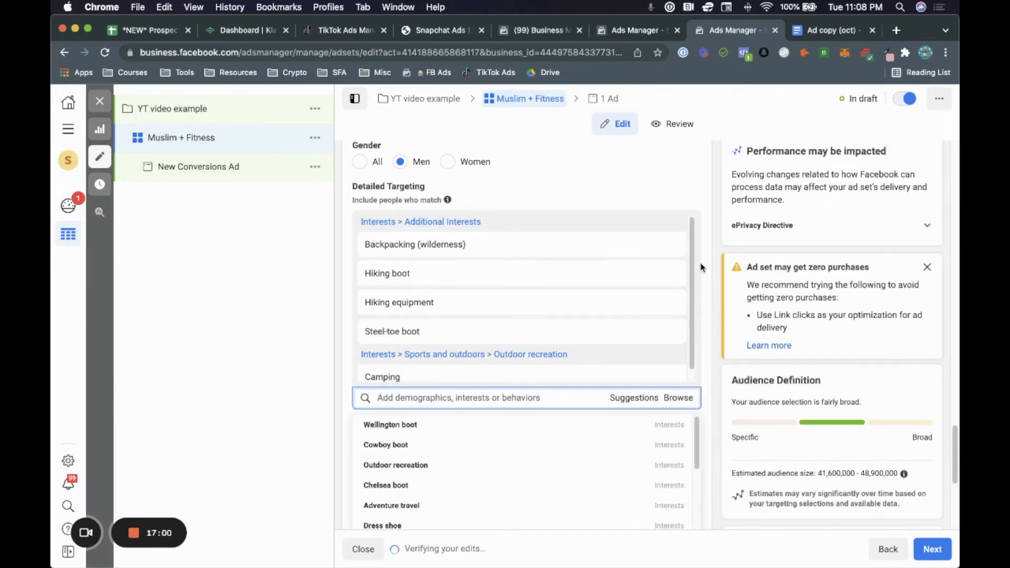
scroll(659, 256, down, 1)
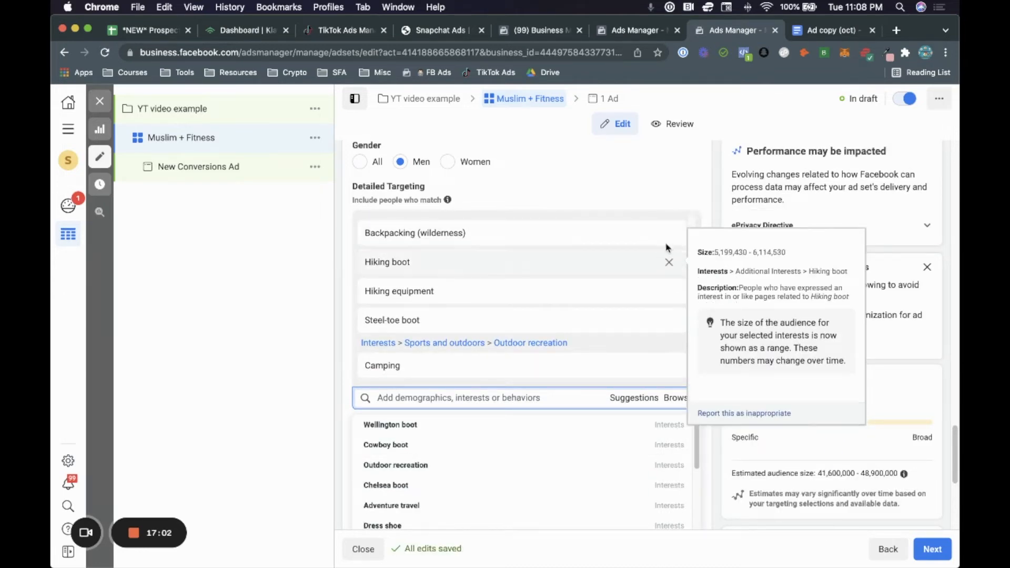
click(702, 189)
mouse_move(678, 330)
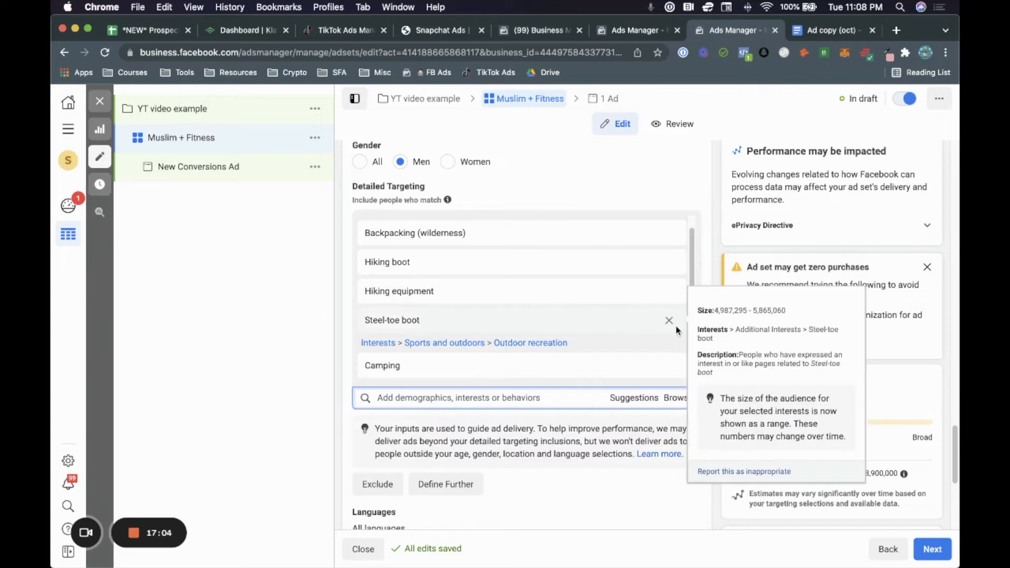
Step: Browse the detailed targeting categories and examine the Education level options under Demographics
click(678, 398)
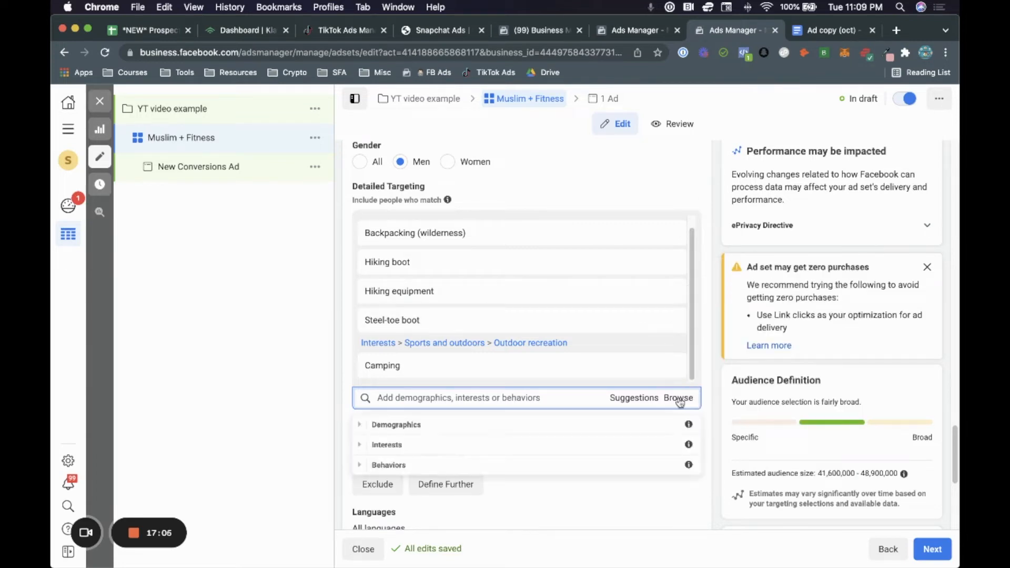
scroll(710, 378, down, 3)
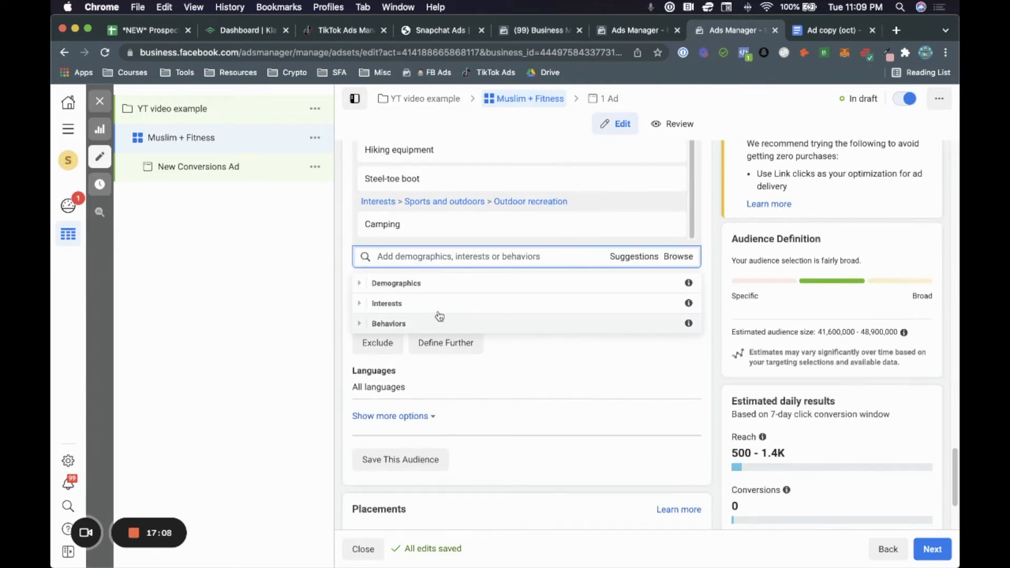
click(361, 284)
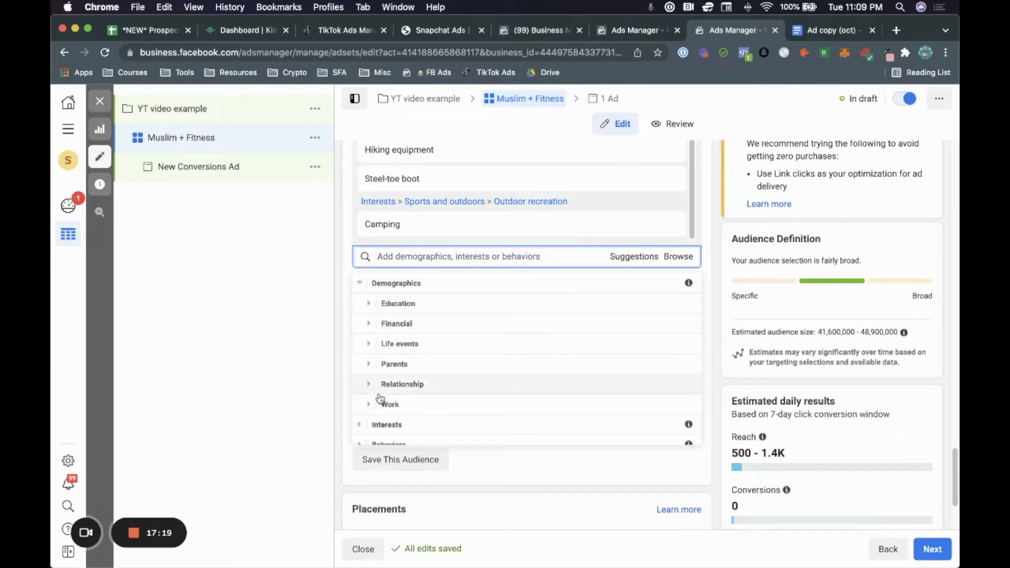
click(368, 305)
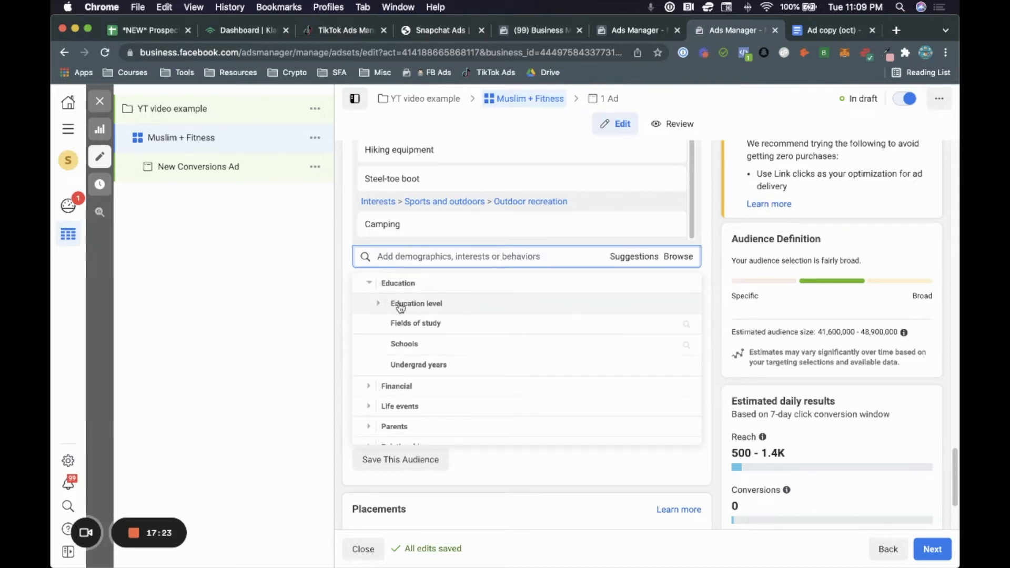
click(380, 306)
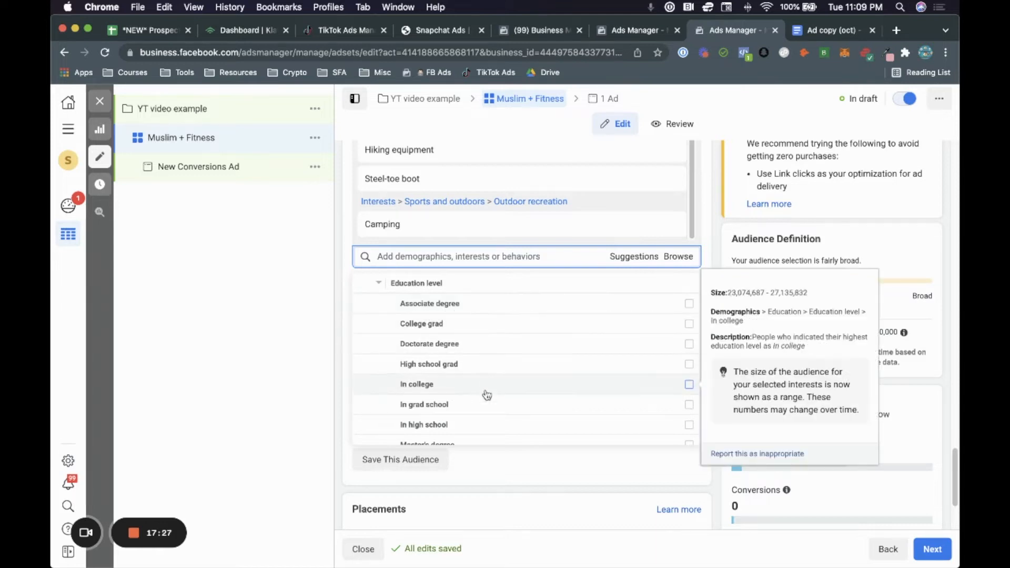
mouse_move(476, 328)
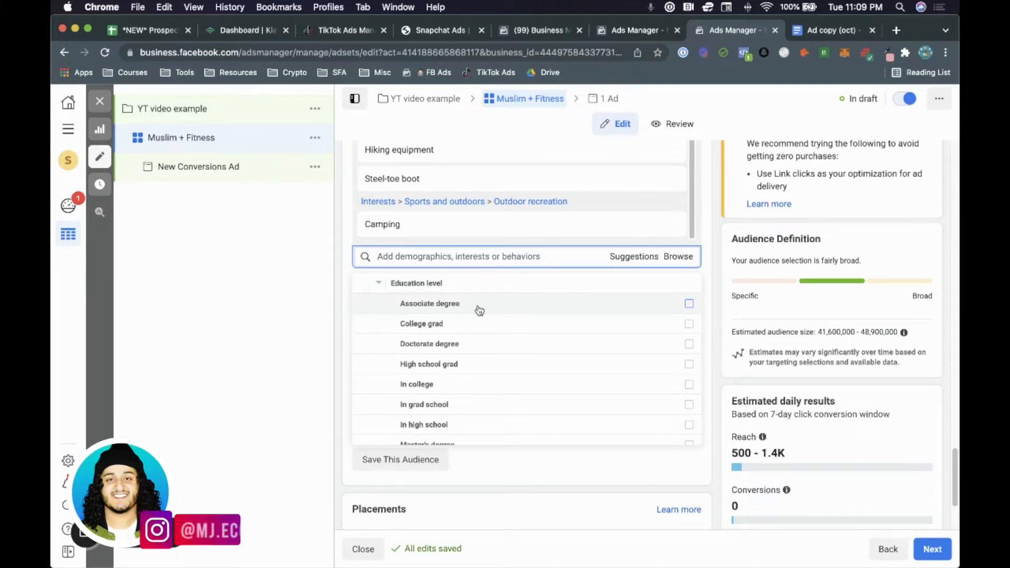
scroll(453, 320, down, 3)
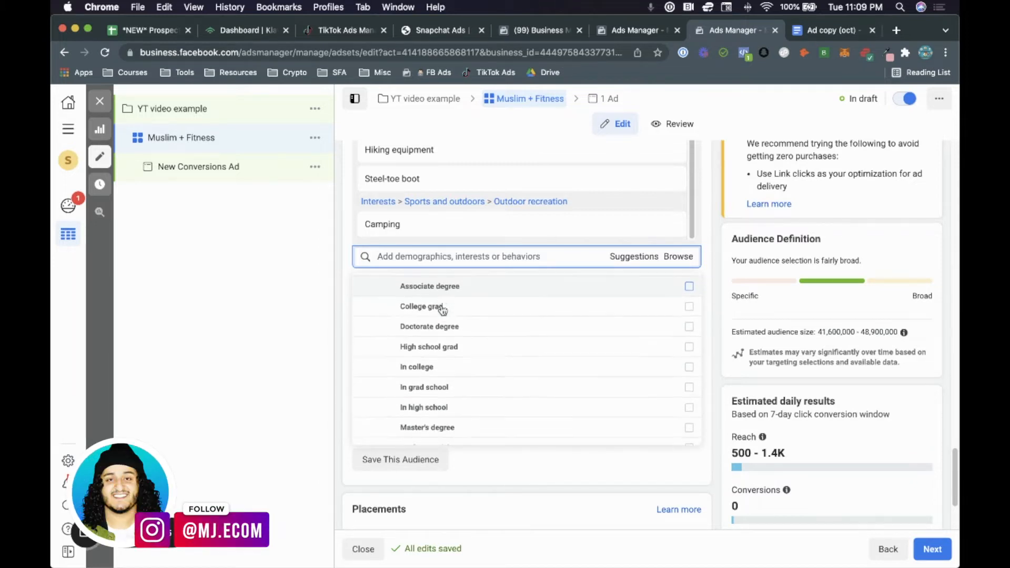
scroll(450, 323, up, 3)
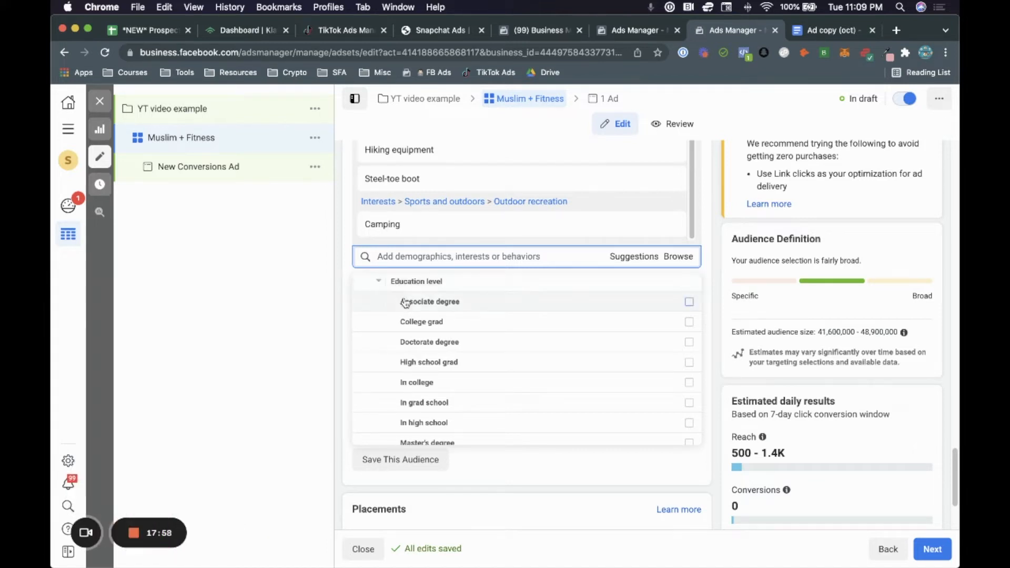
mouse_move(481, 377)
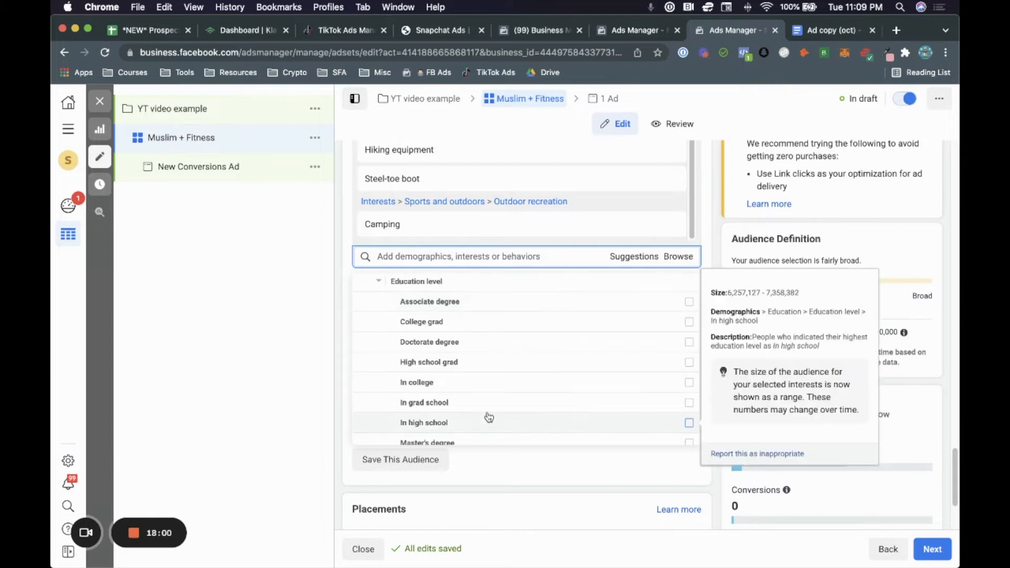
Step: Browse the remaining Demographics categories and examine the Relationship status options and the Engaged audience details
click(379, 281)
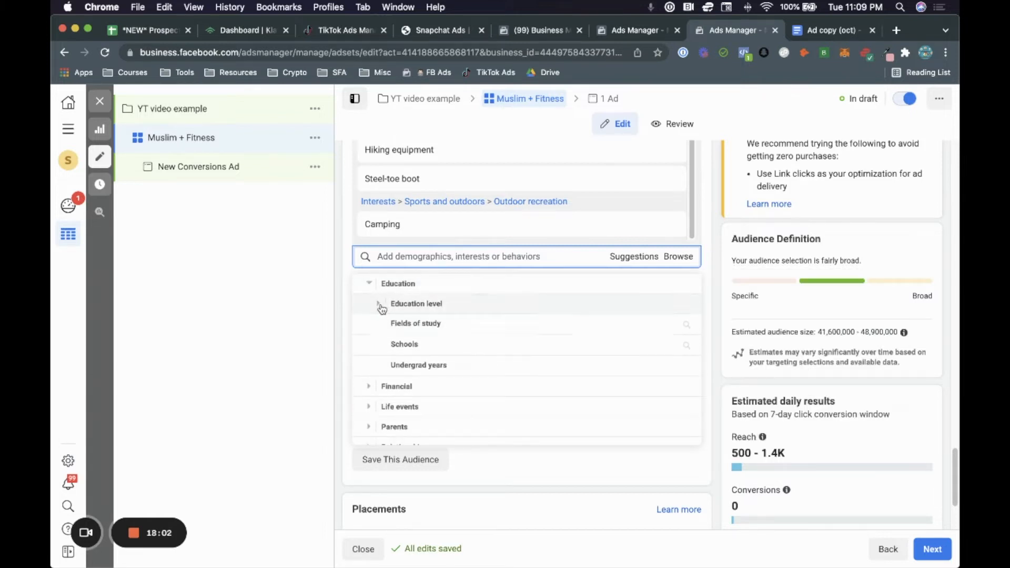
click(369, 284)
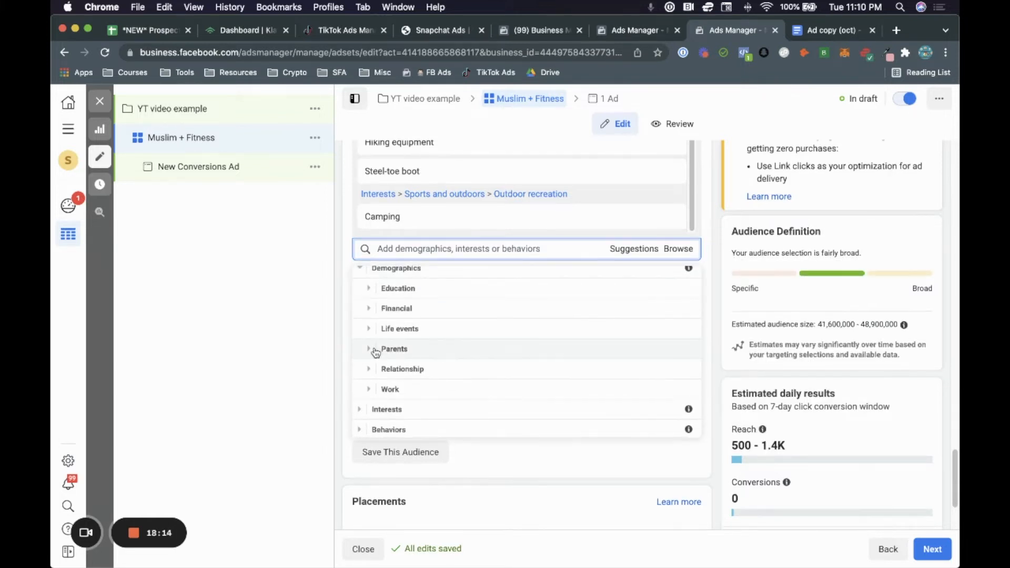
scroll(375, 352, down, 1)
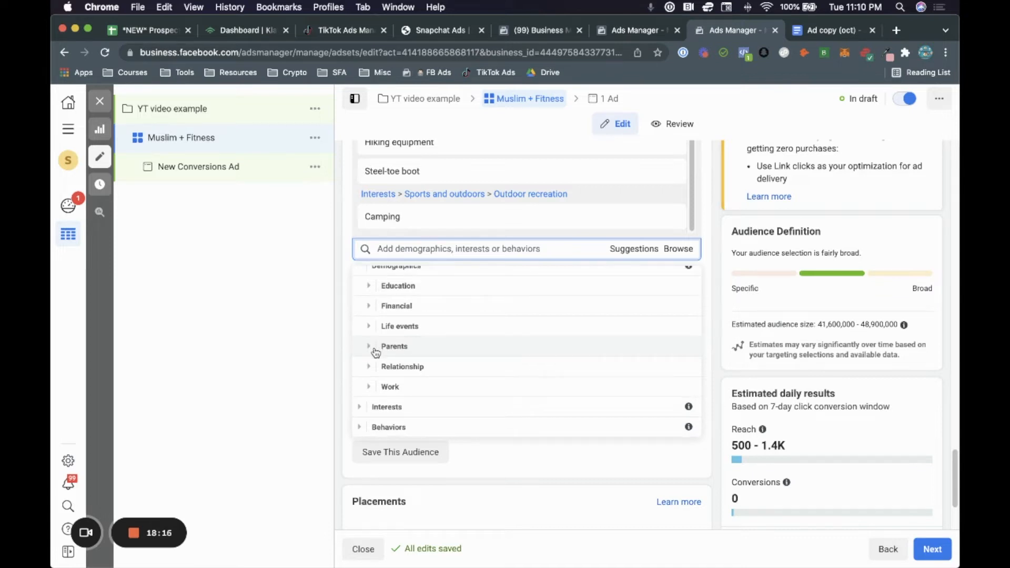
scroll(376, 352, down, 1)
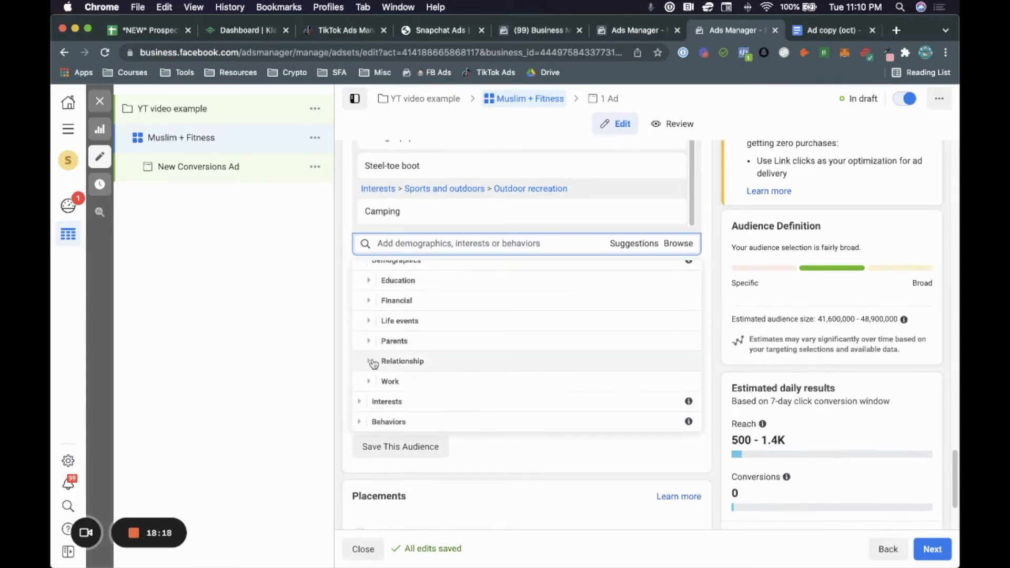
click(374, 363)
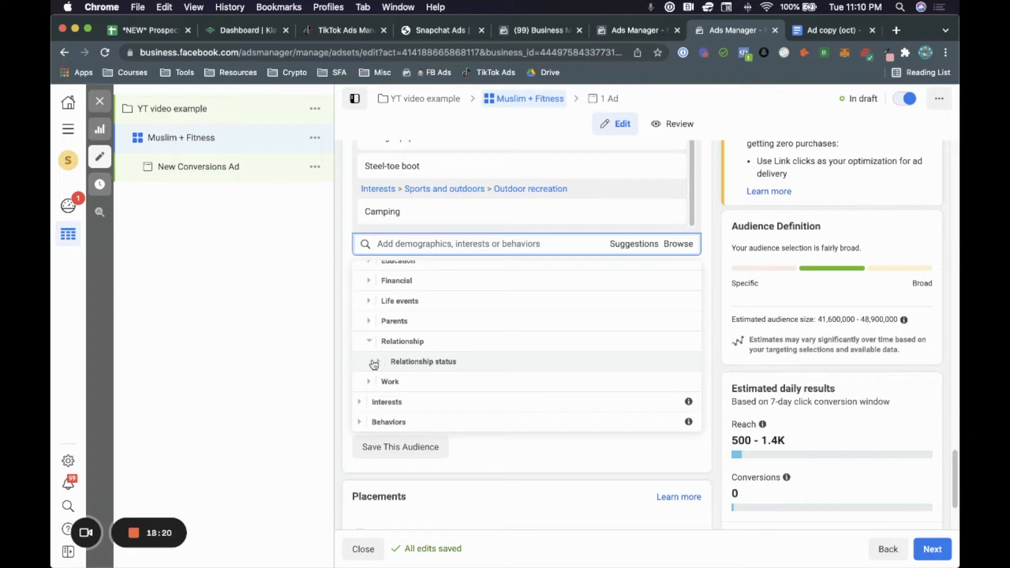
click(376, 363)
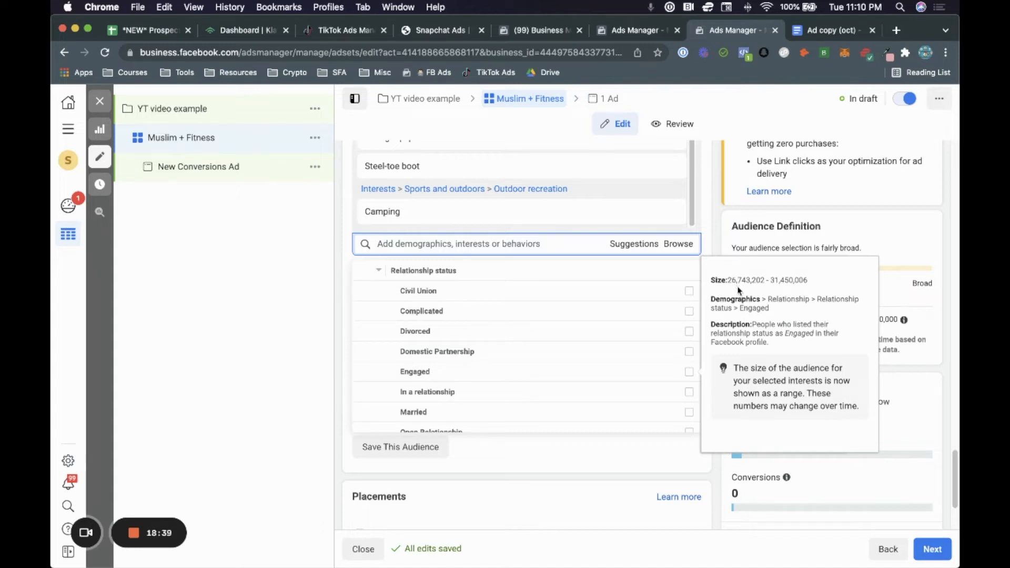
click(378, 277)
scroll(376, 299, up, 3)
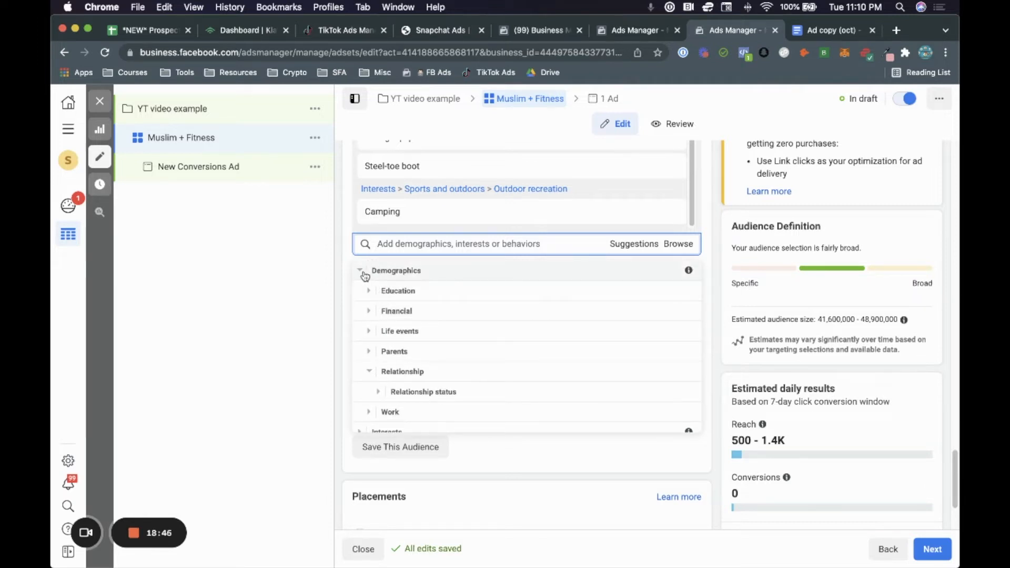
click(363, 272)
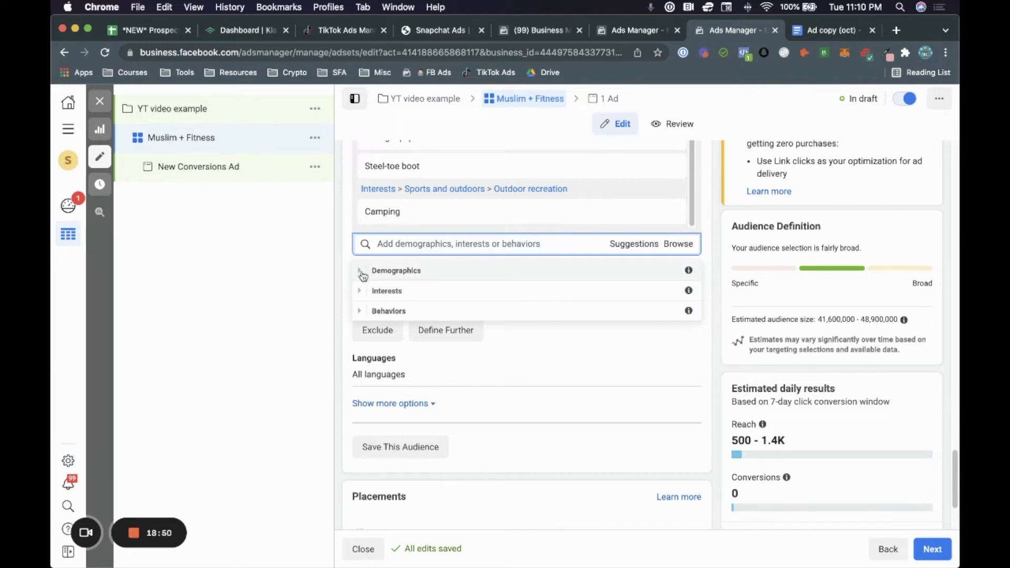
Step: Add the Fitness and wellness interests to the detailed targeting, leaving out Physical exercise and Running
click(360, 295)
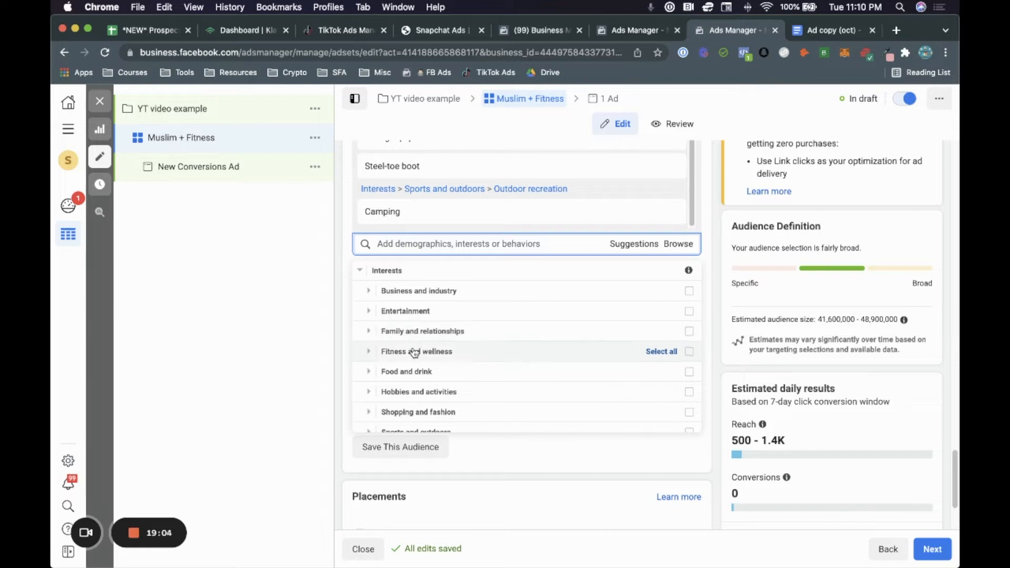
click(370, 353)
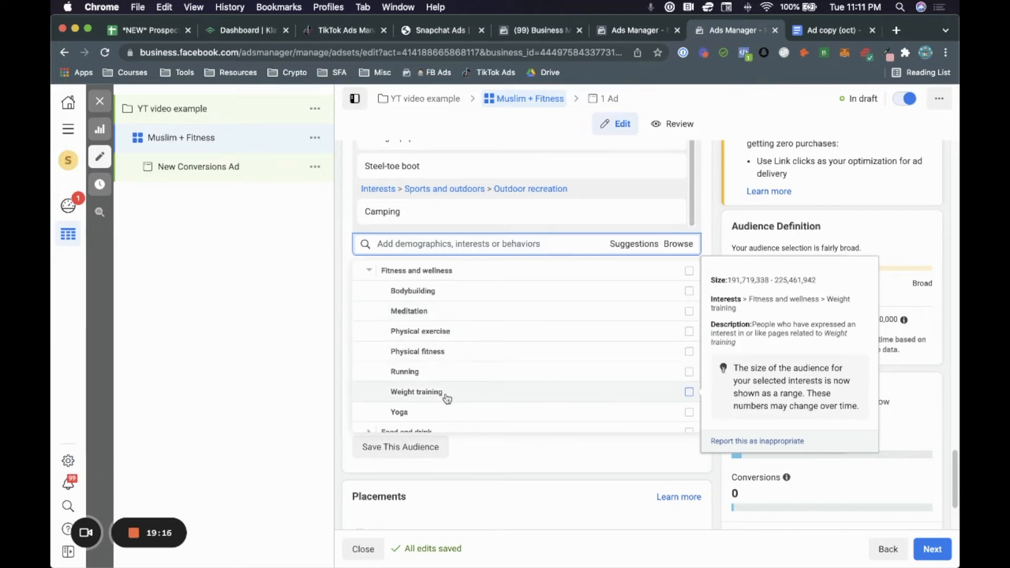
scroll(447, 399, up, 1)
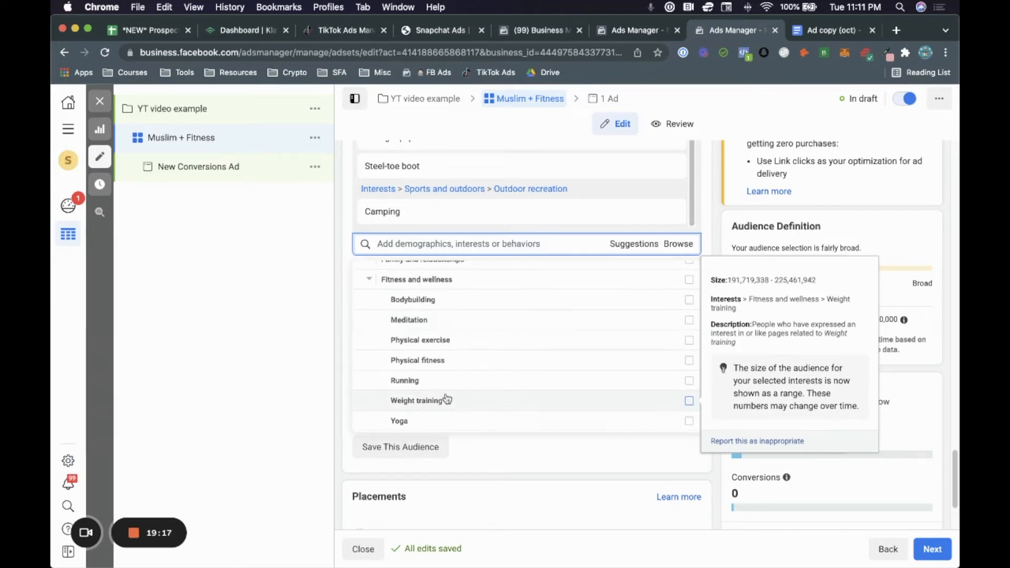
click(370, 283)
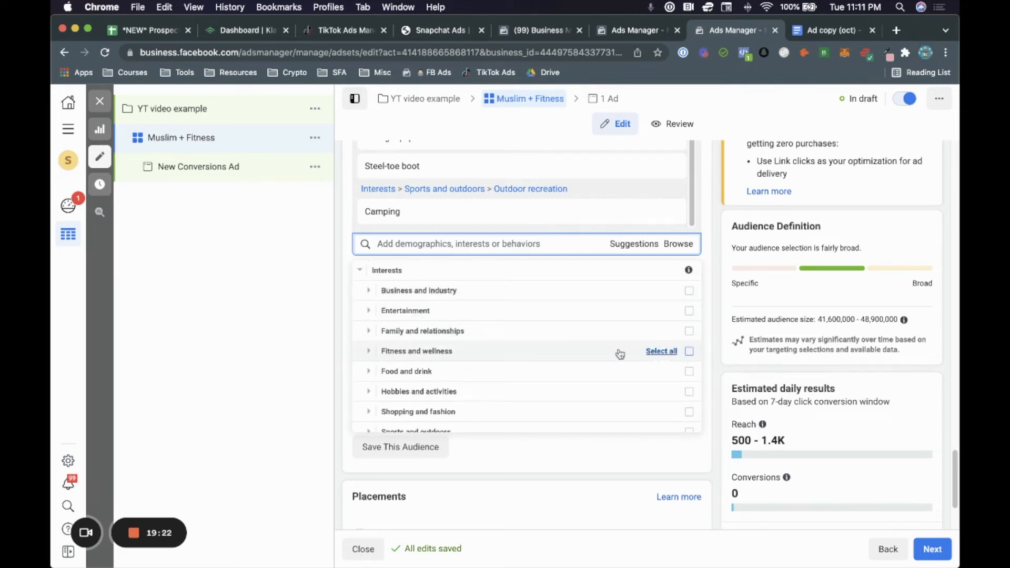
click(661, 351)
click(368, 351)
scroll(393, 358, down, 1)
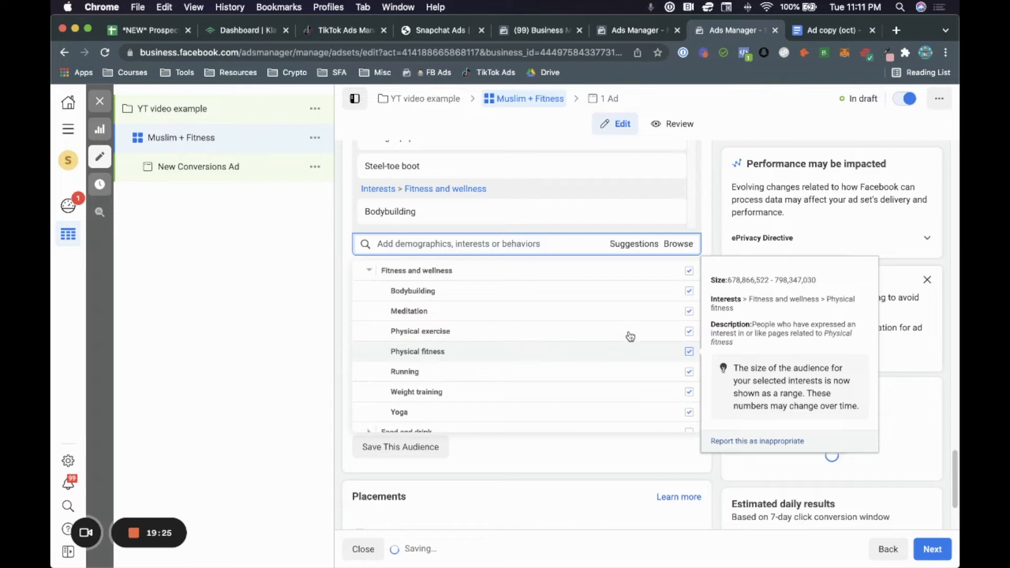
click(688, 374)
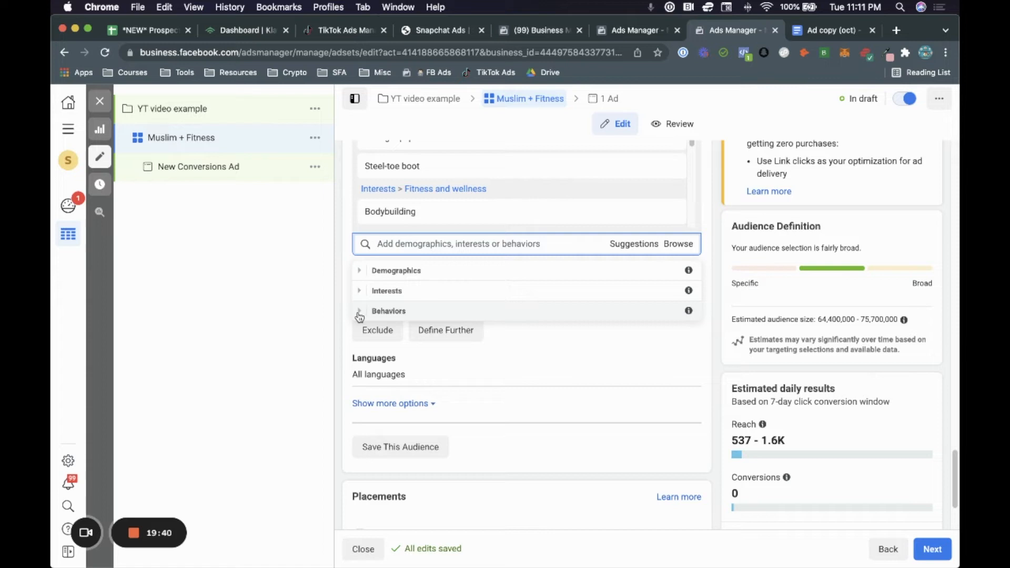
Step: Browse the Behaviors categories and examine the Engaged Shoppers description under Purchase behavior, leaving it unselected
click(359, 311)
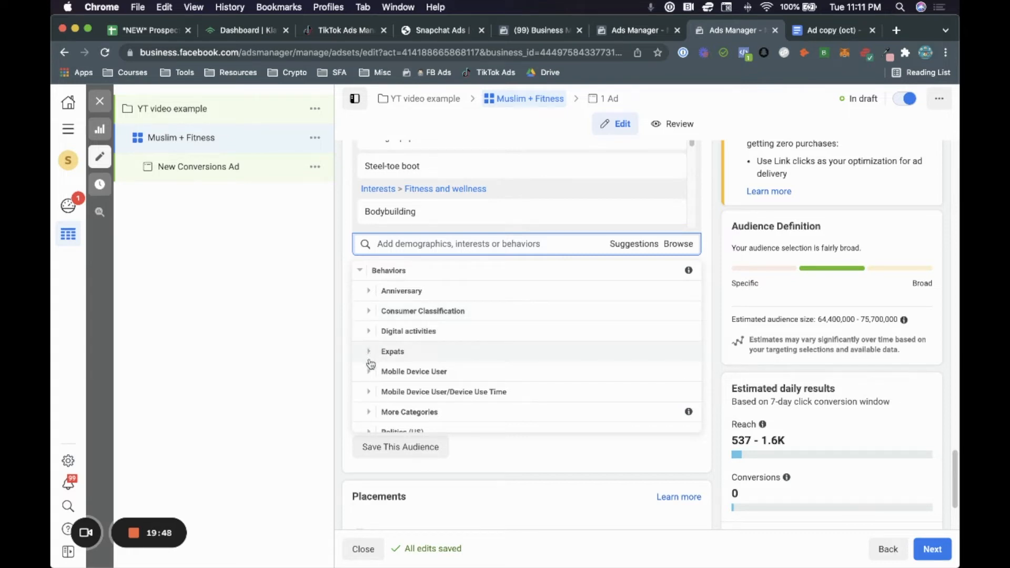
scroll(393, 374, down, 1)
scroll(394, 375, down, 2)
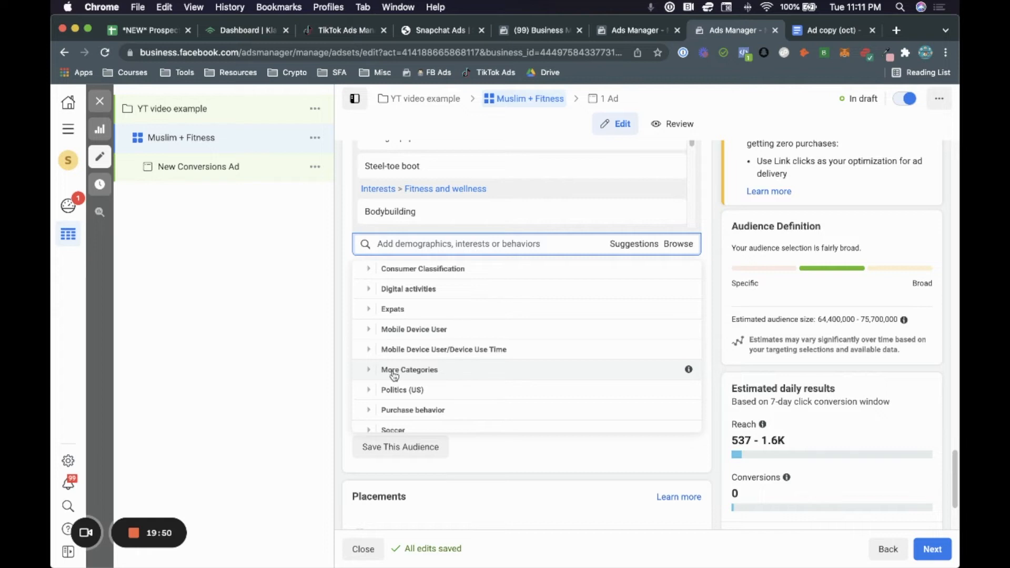
scroll(391, 376, down, 1)
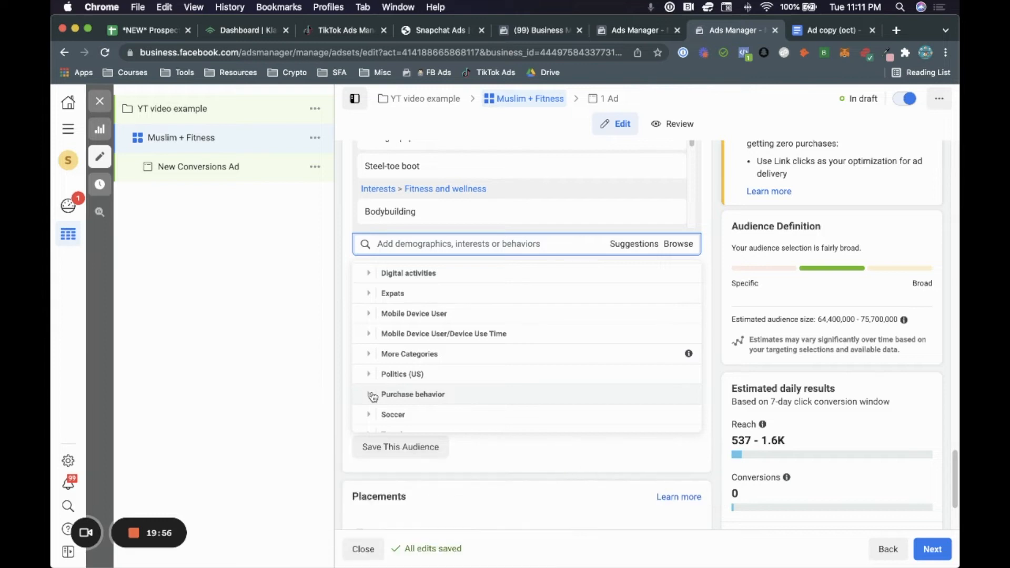
click(369, 394)
scroll(372, 397, down, 2)
mouse_move(438, 389)
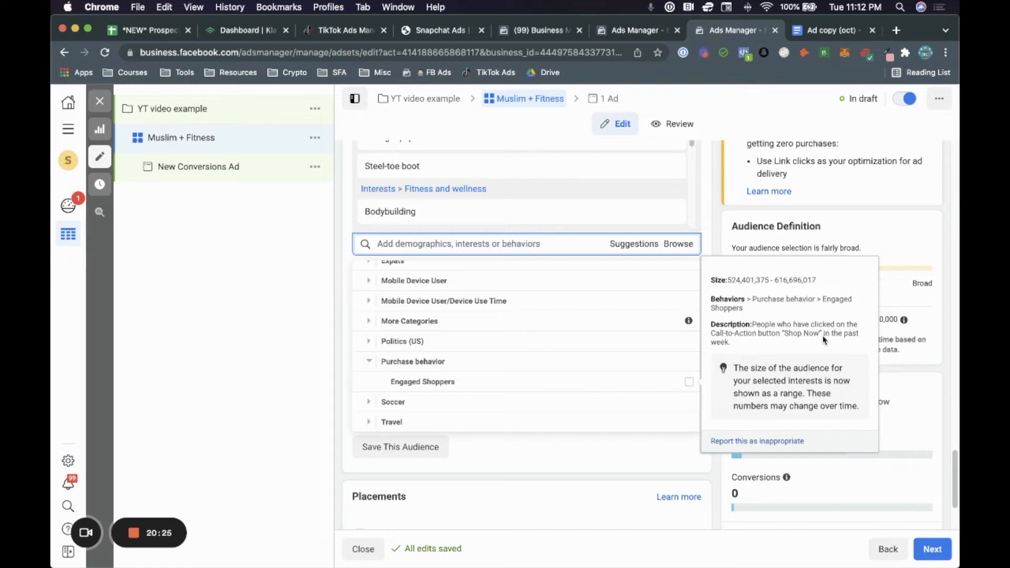
scroll(703, 235, up, 2)
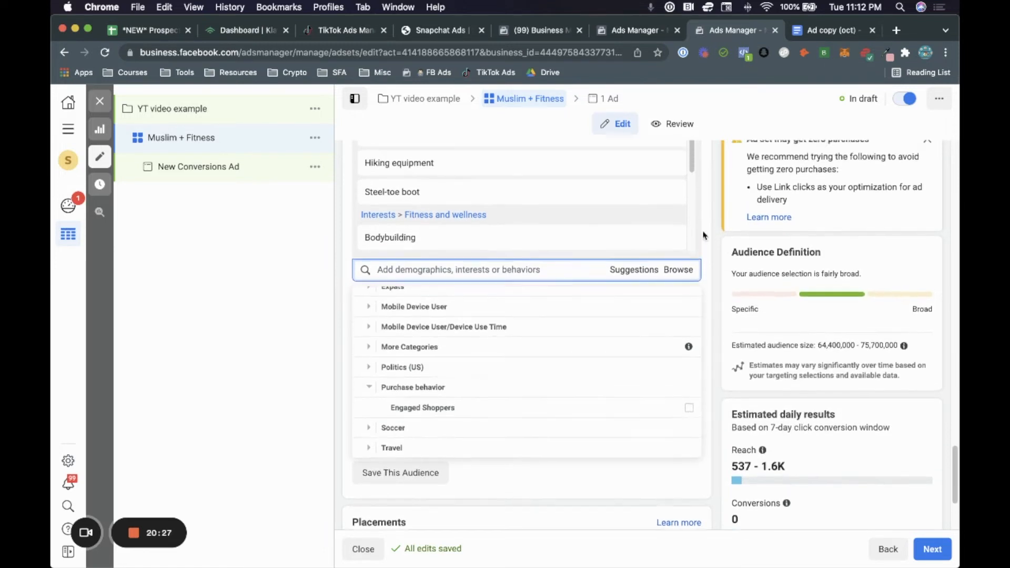
mouse_move(545, 430)
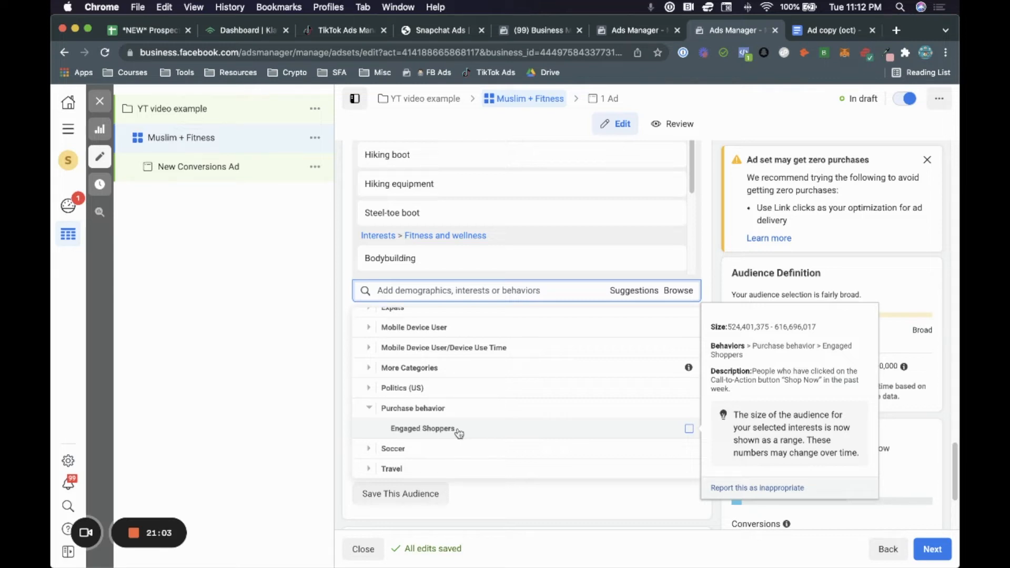
scroll(419, 415, up, 5)
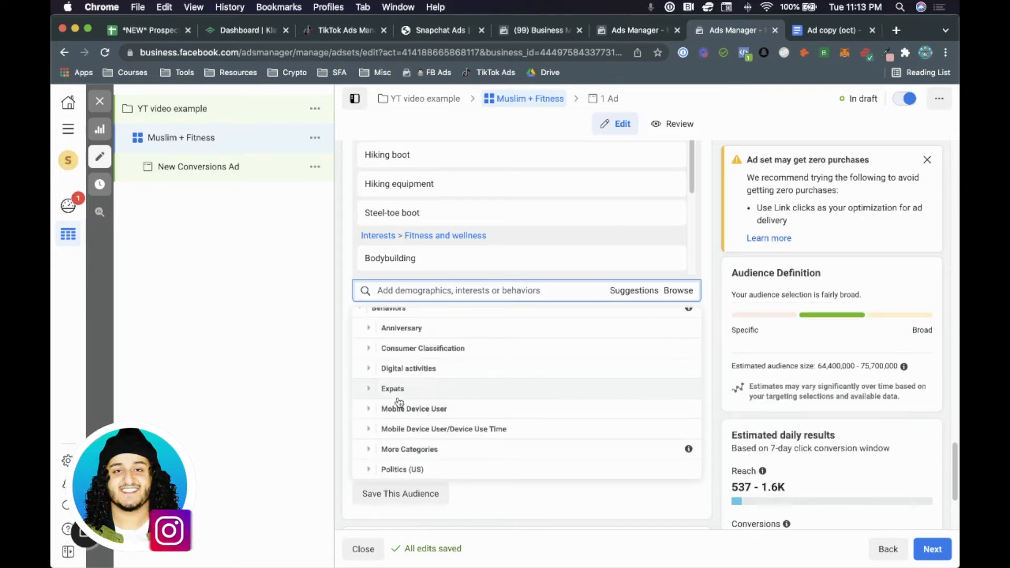
click(388, 357)
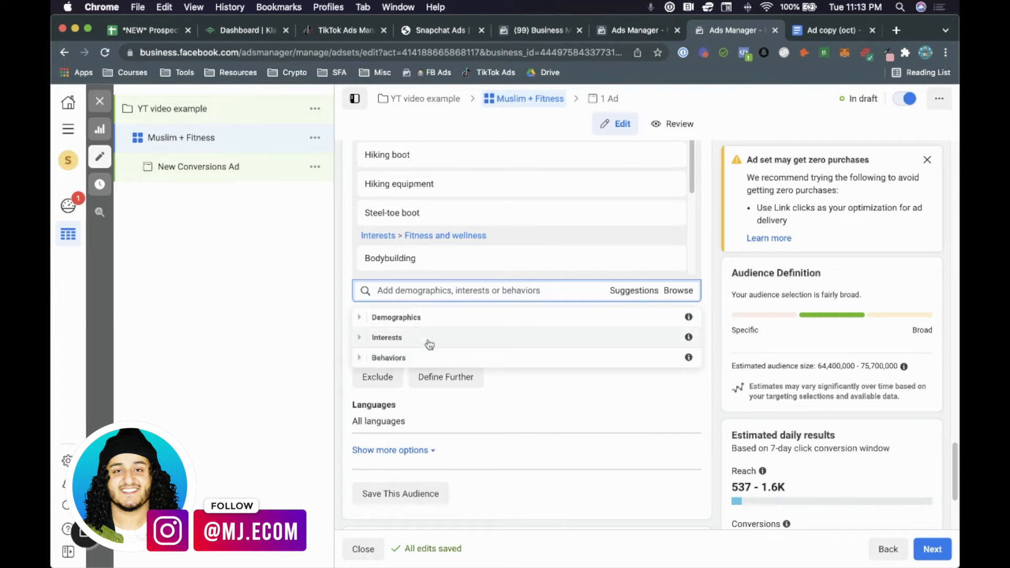
click(680, 291)
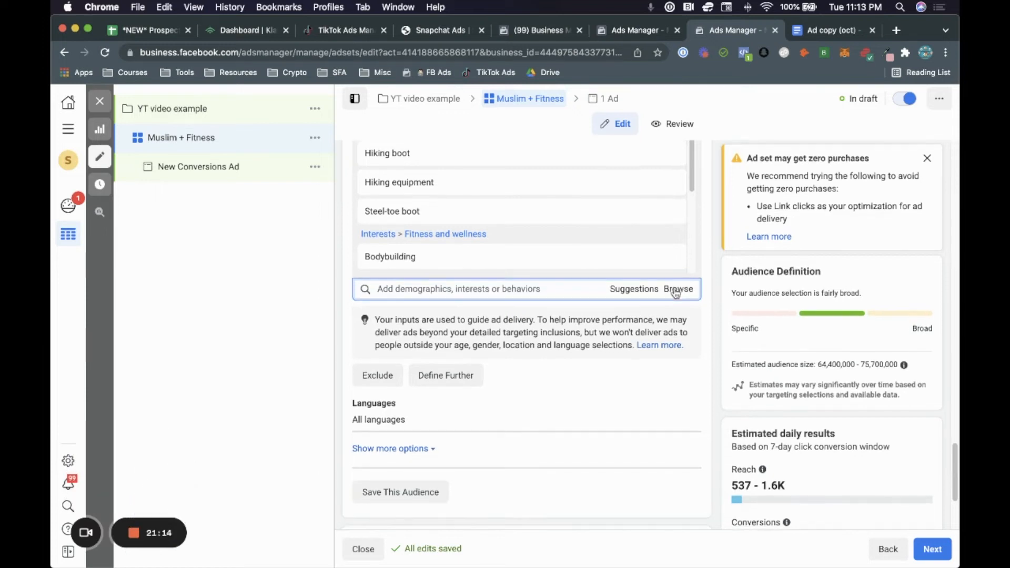
Step: Review the list of selected detailed targeting interests against the estimated audience size
scroll(673, 291, down, 2)
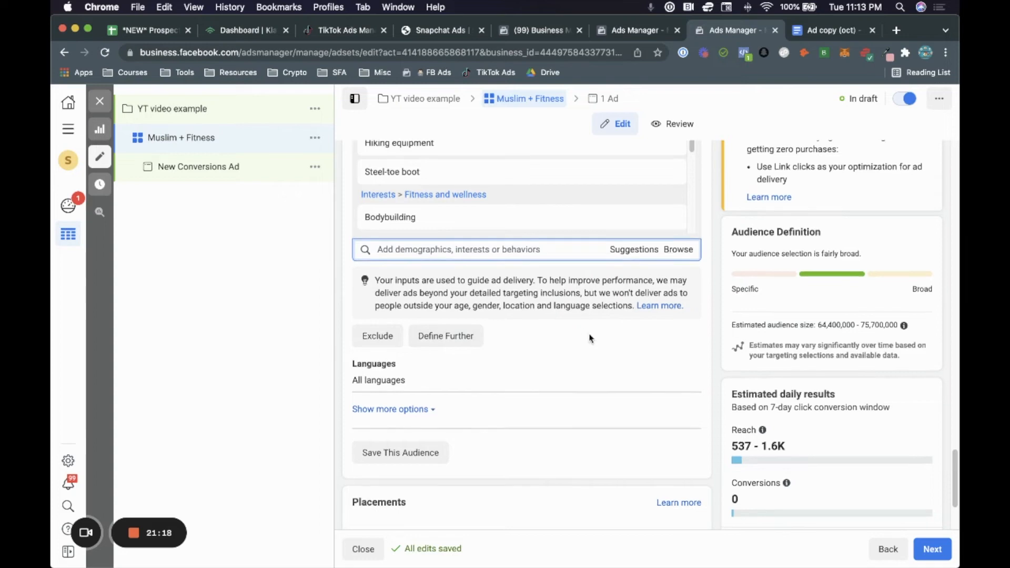
scroll(552, 368, up, 4)
scroll(495, 402, up, 1)
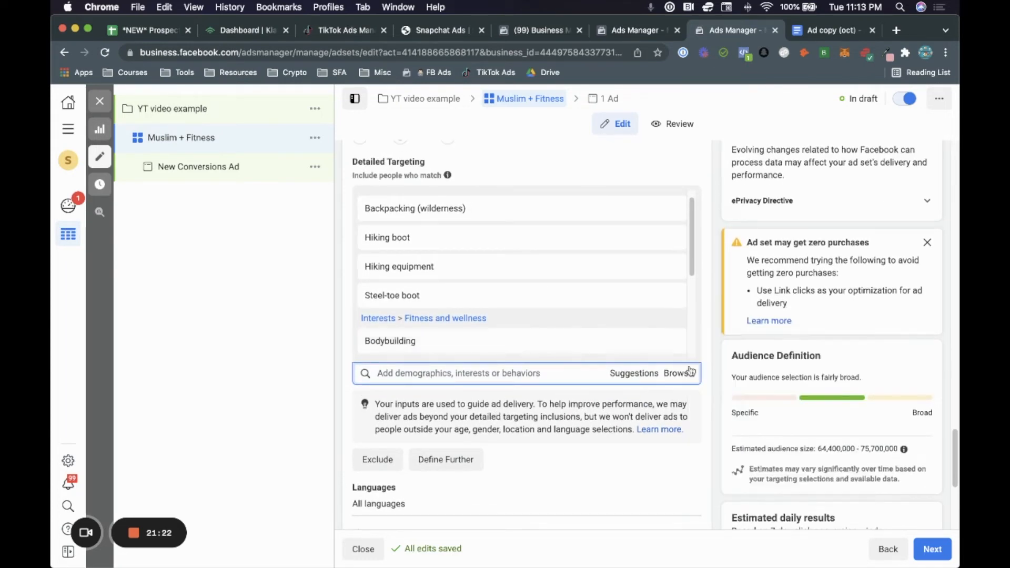
scroll(819, 336, down, 4)
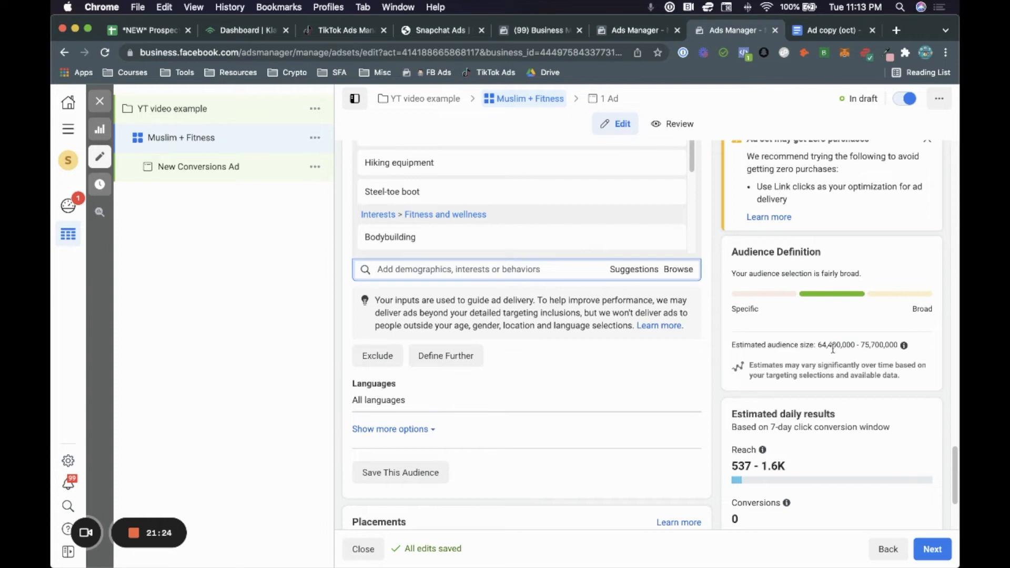
scroll(662, 370, up, 3)
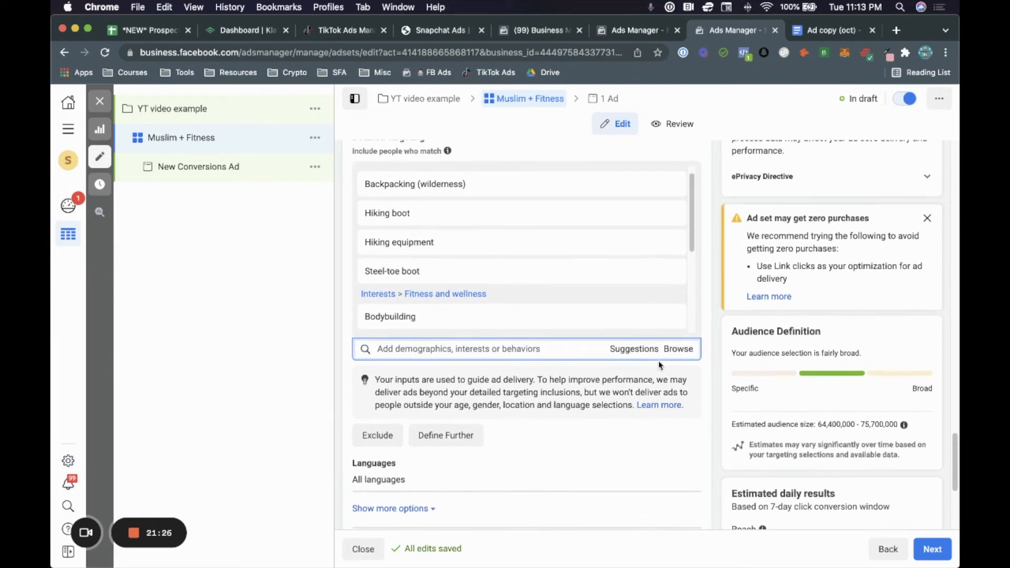
mouse_move(593, 239)
scroll(487, 311, down, 1)
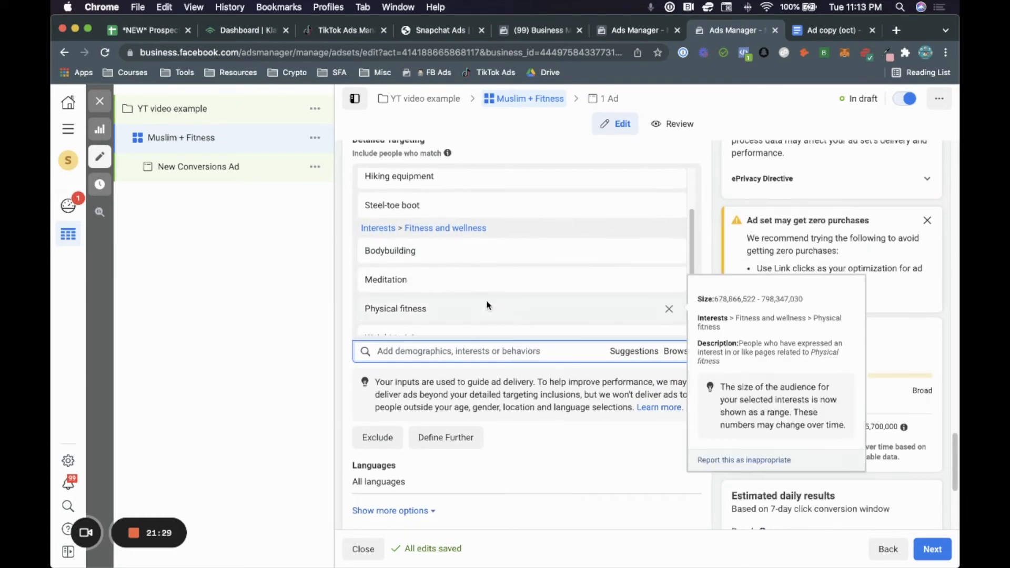
scroll(631, 237, down, 3)
scroll(693, 203, up, 1)
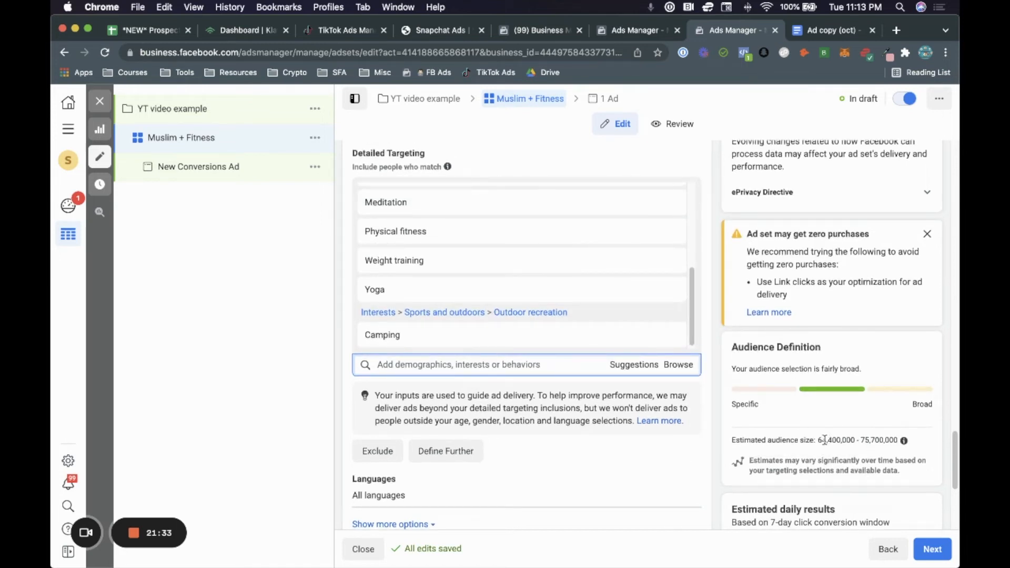
Step: Add an extra "and must also match" condition beneath the selected detailed targeting interests
scroll(615, 446, down, 2)
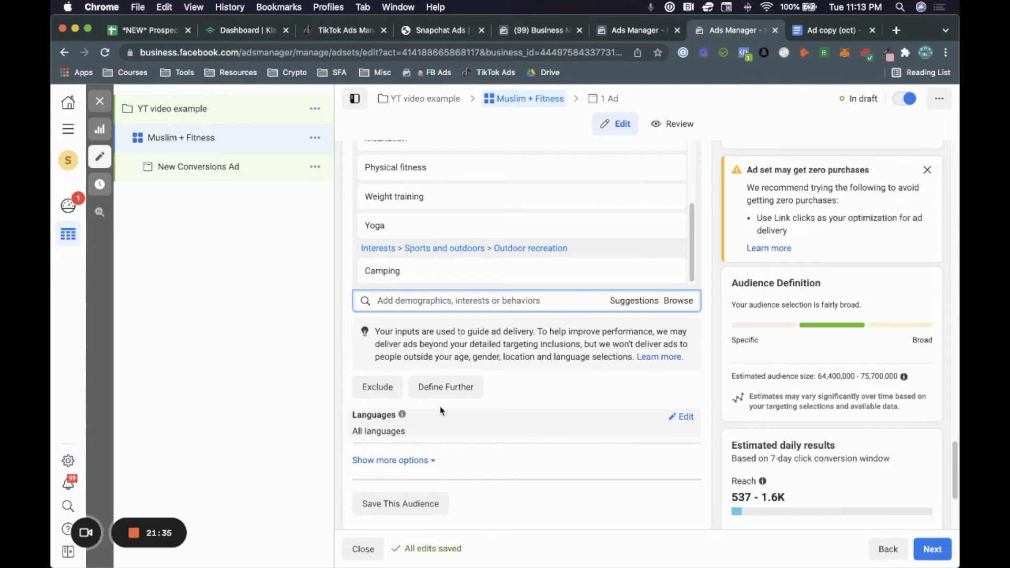
click(435, 389)
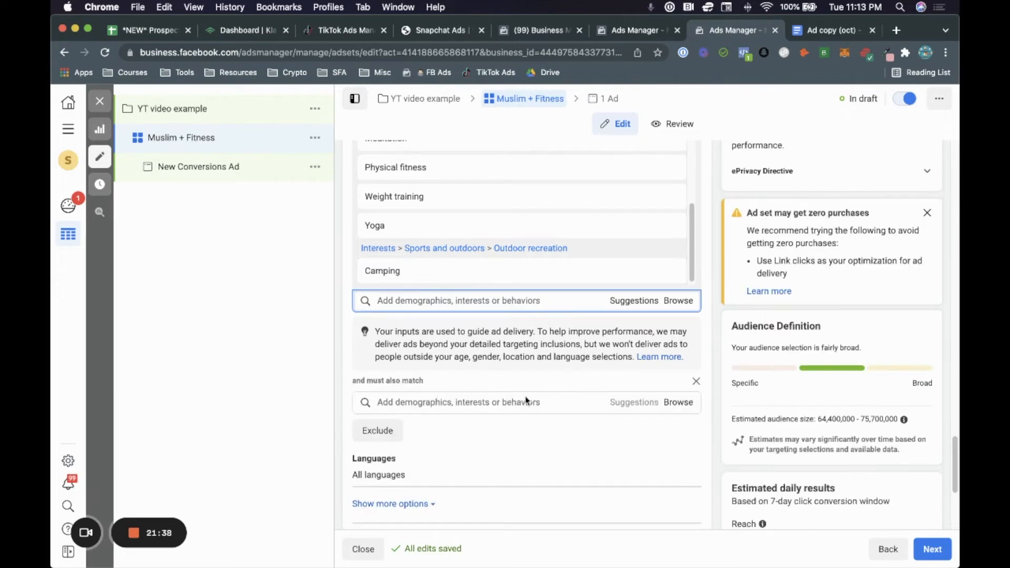
scroll(528, 399, up, 4)
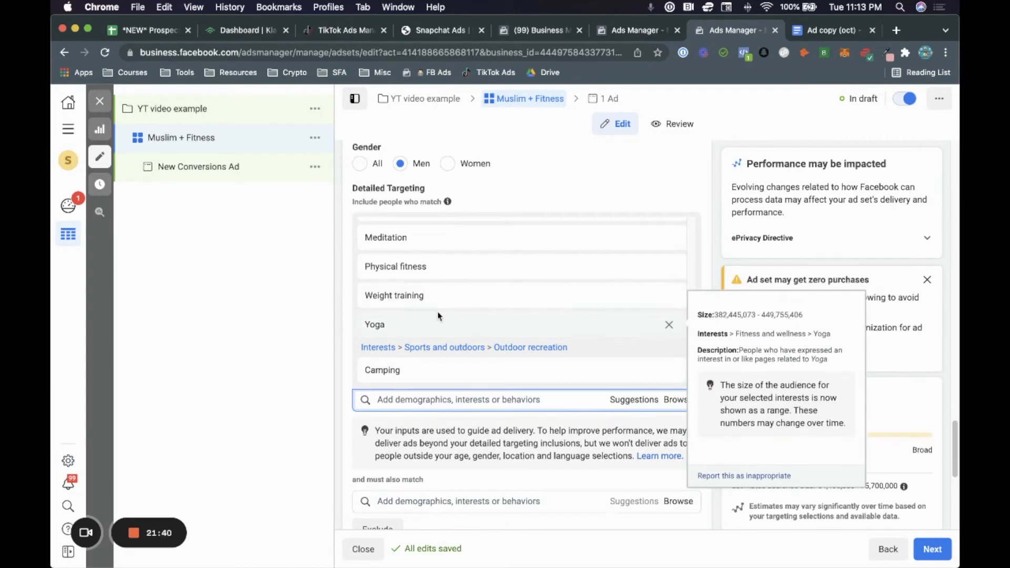
scroll(438, 315, up, 2)
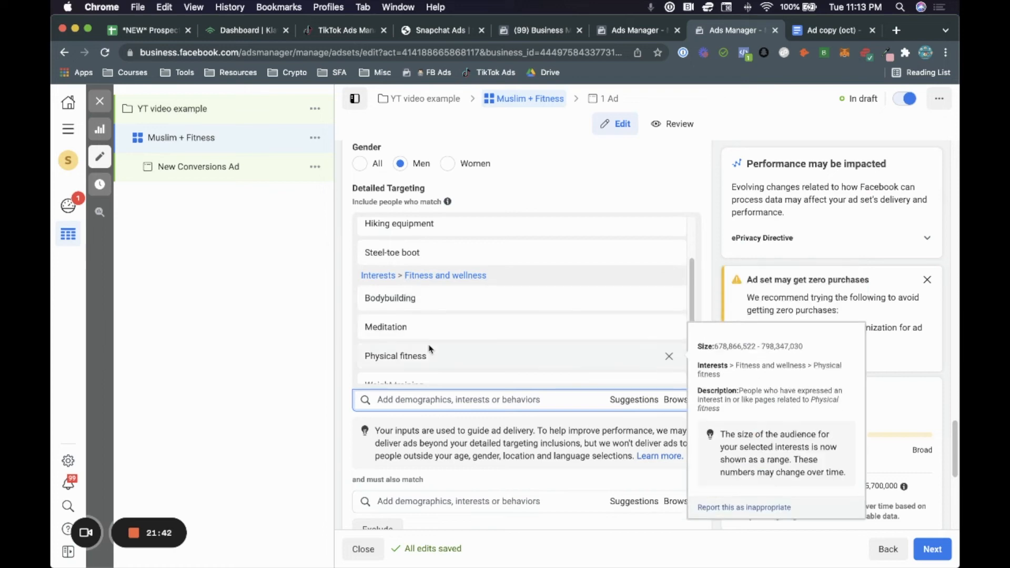
scroll(428, 351, down, 2)
scroll(427, 425, down, 3)
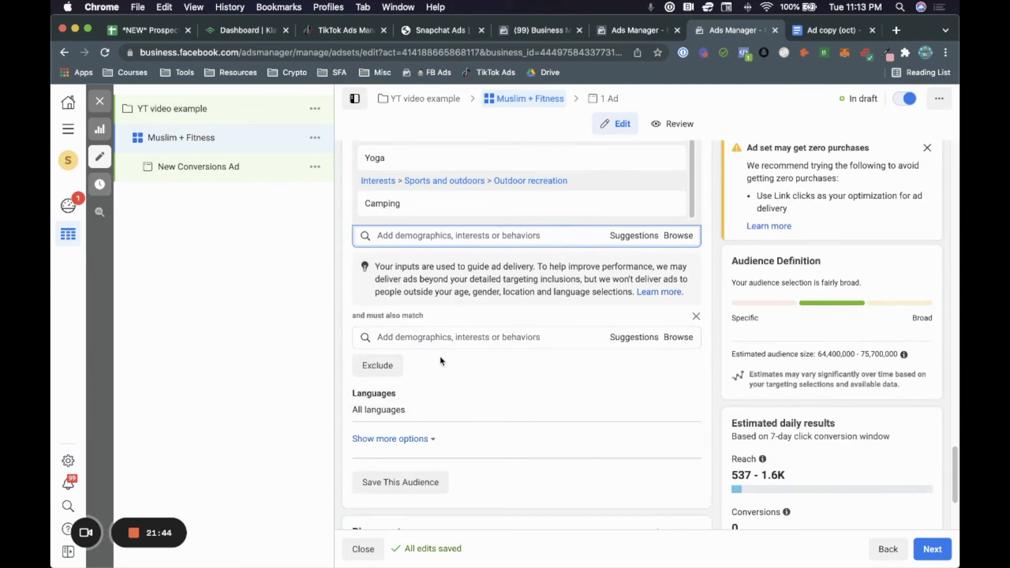
Step: Narrow the audience to people who also match the Engaged Shoppers purchase behavior
click(447, 337)
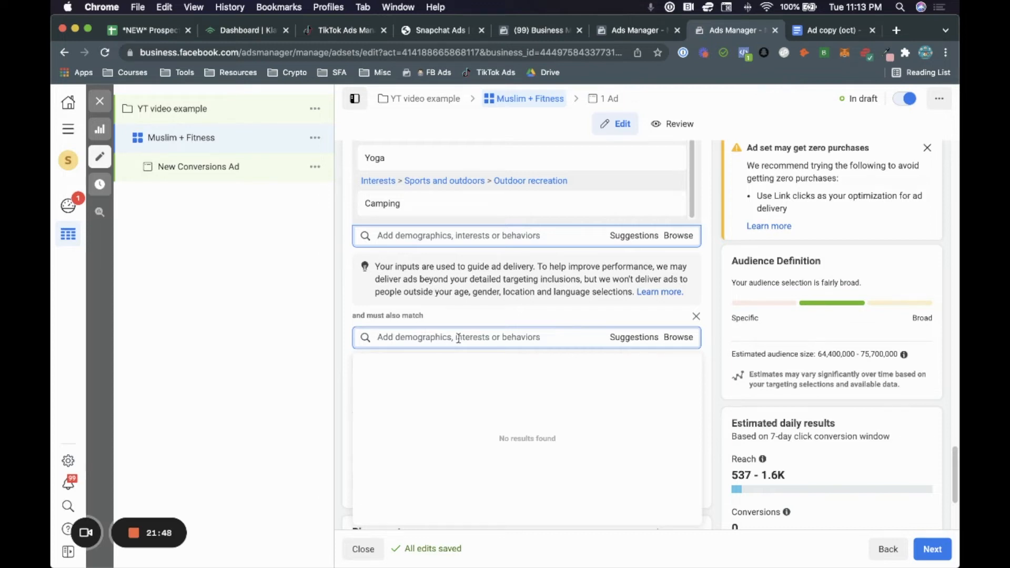
click(675, 338)
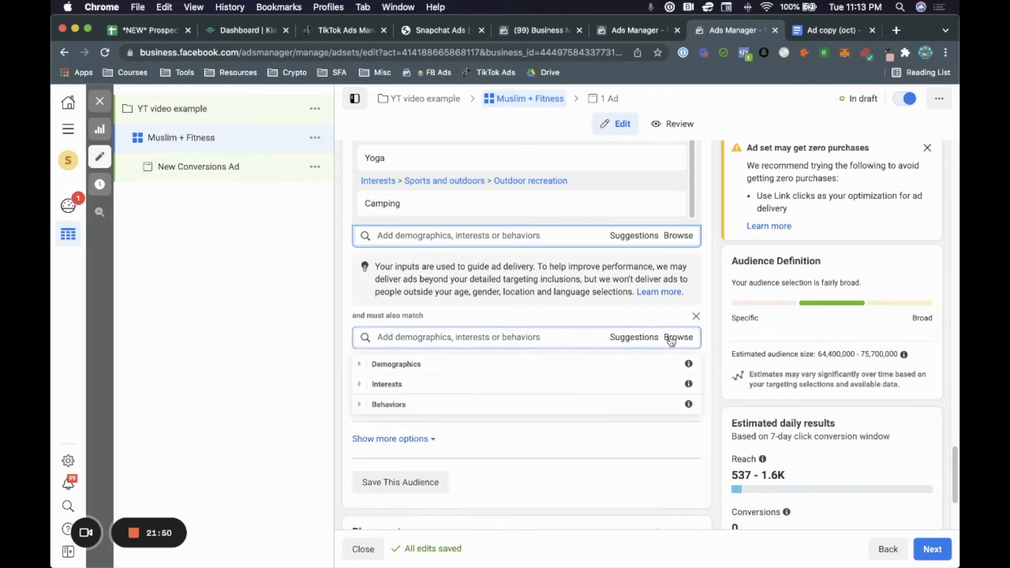
click(364, 404)
scroll(392, 470, down, 3)
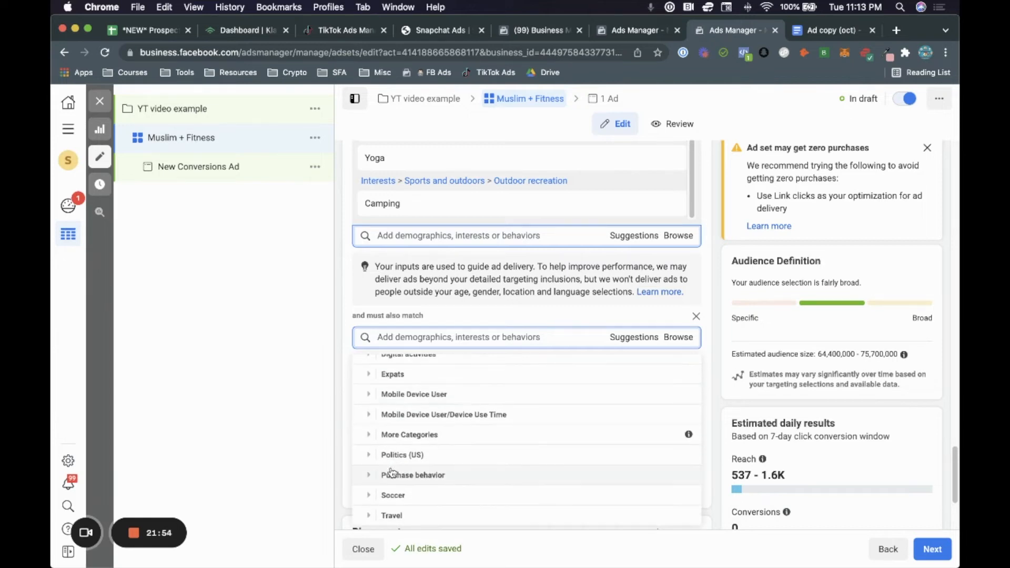
scroll(387, 472, down, 1)
click(374, 466)
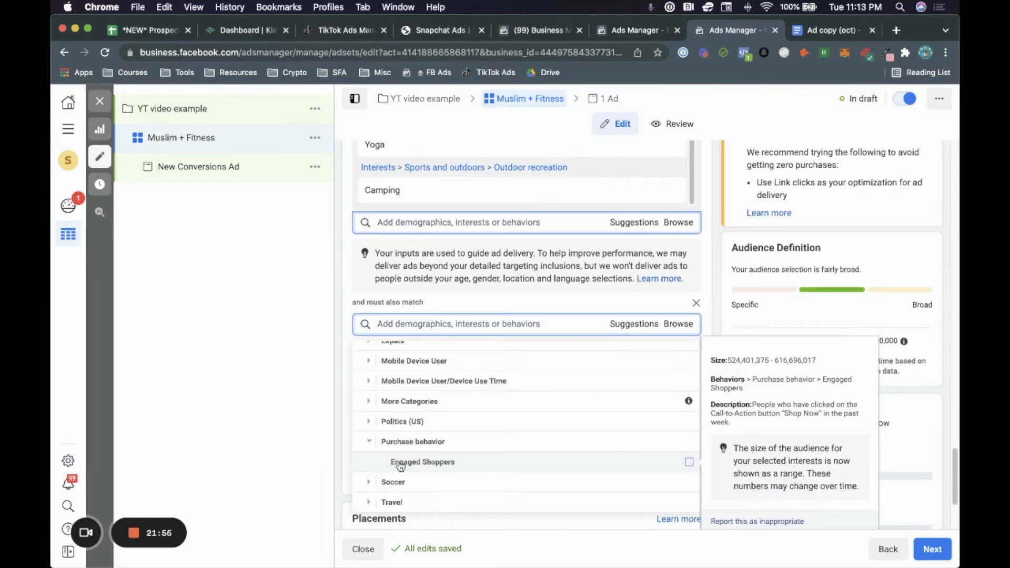
click(397, 463)
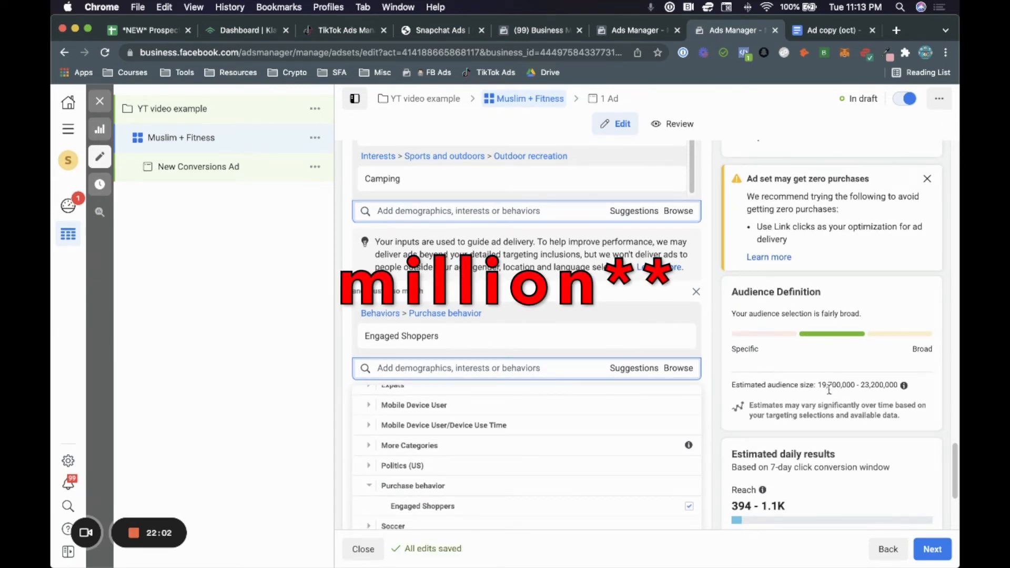
click(715, 382)
Step: Review the included interests together with the Engaged Shoppers condition, its description and the estimated audience size
scroll(681, 375, up, 3)
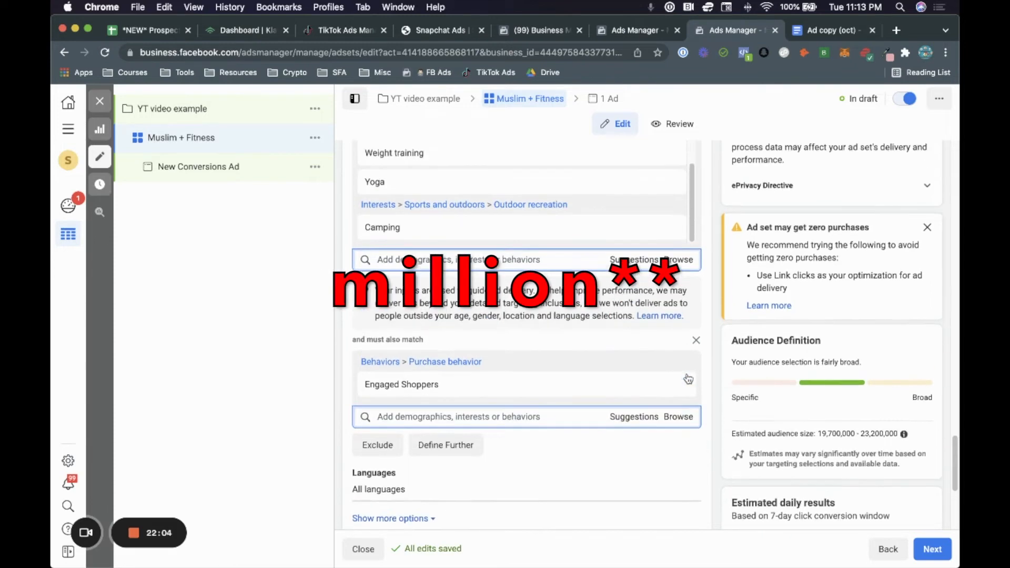
scroll(682, 374, up, 1)
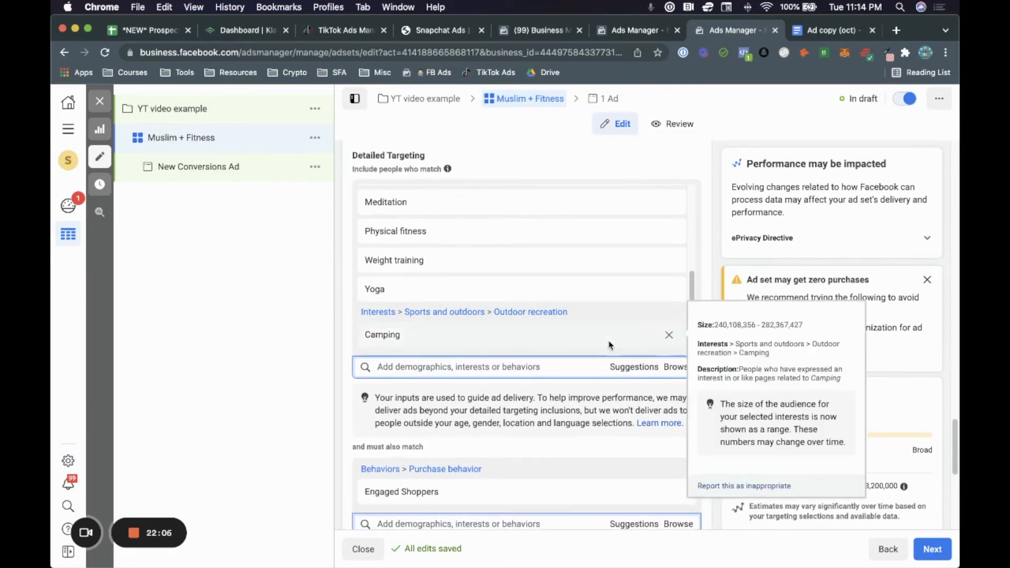
scroll(520, 259, up, 5)
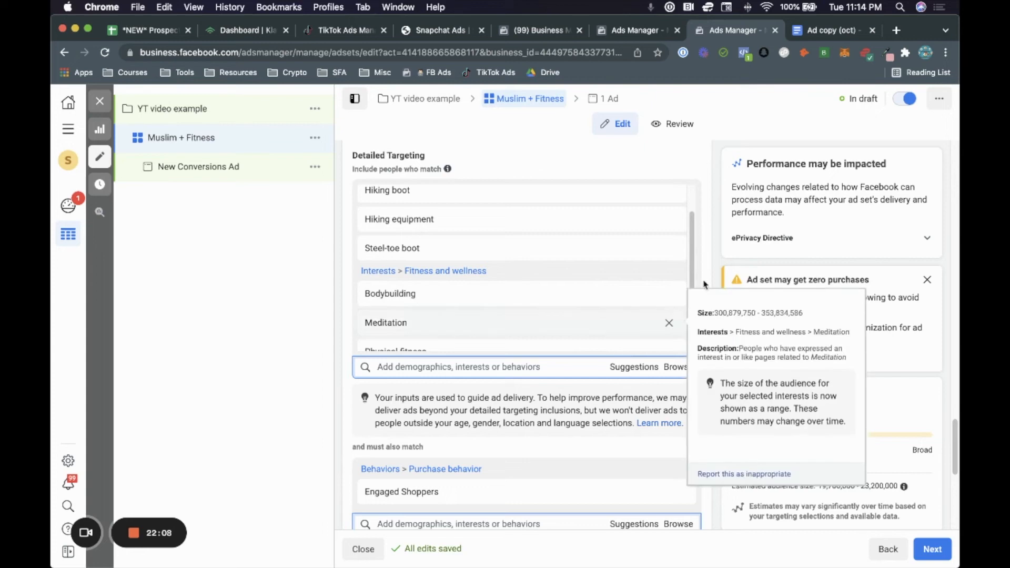
scroll(699, 295, down, 4)
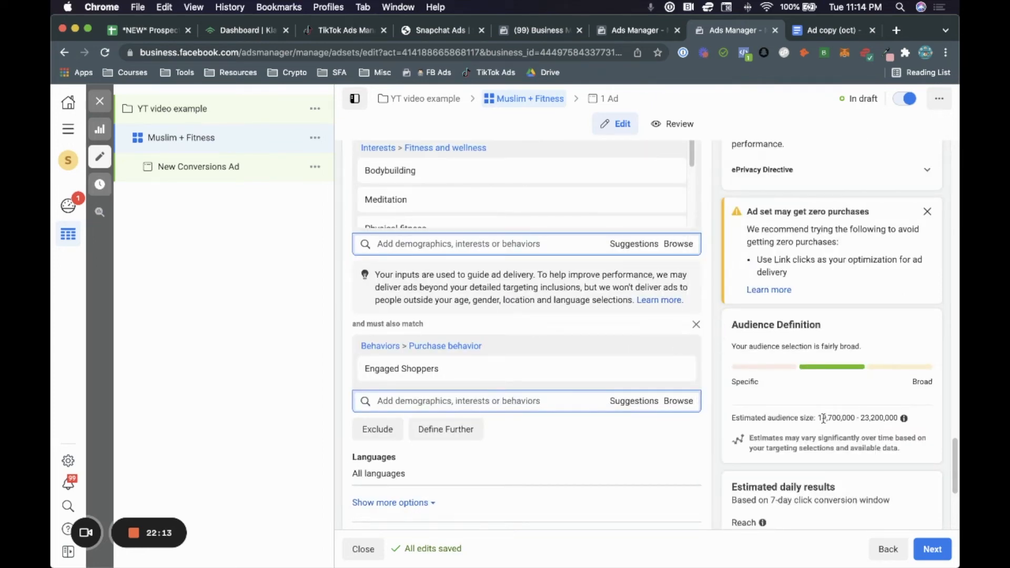
mouse_move(548, 374)
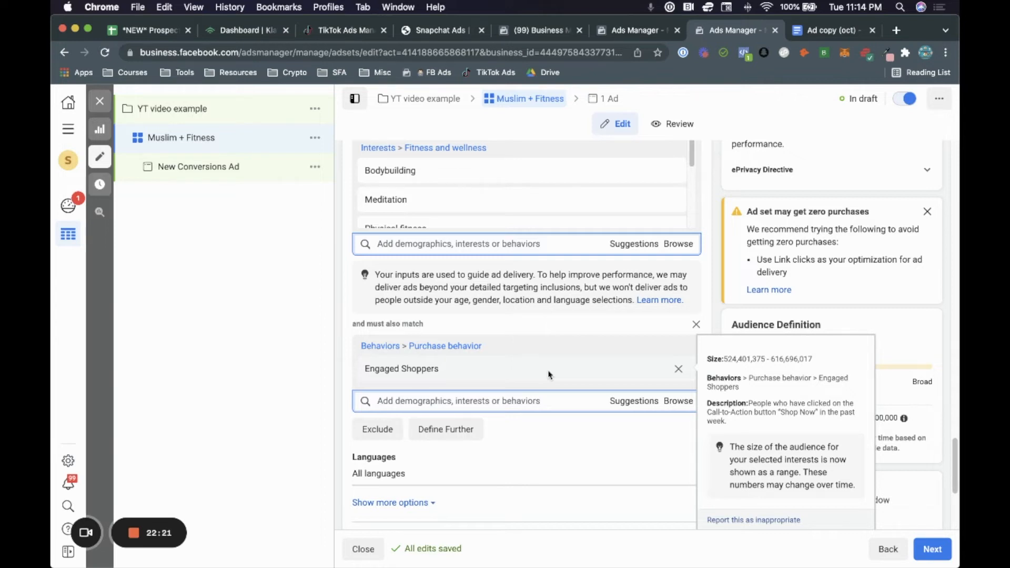
mouse_move(683, 207)
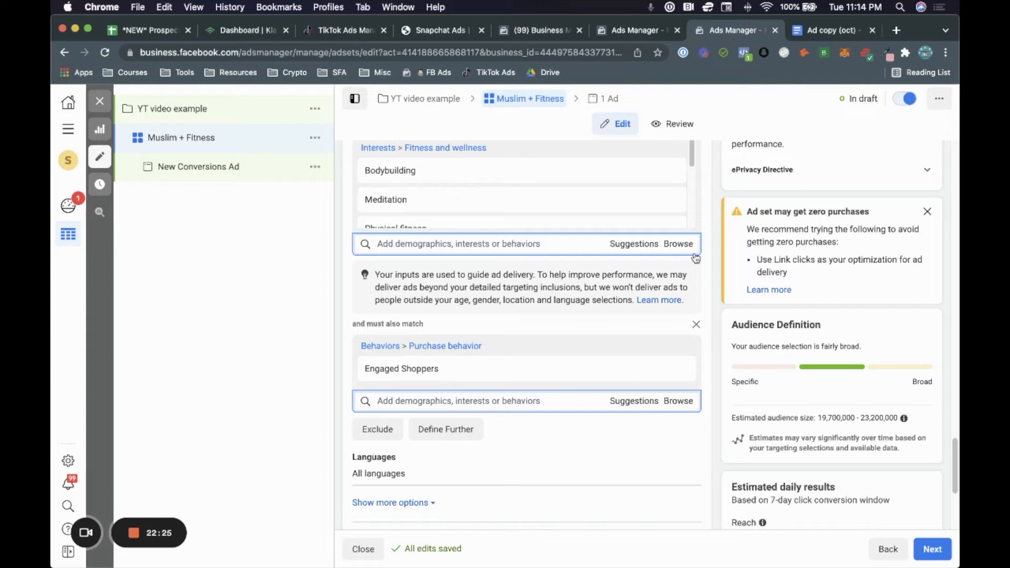
mouse_move(411, 373)
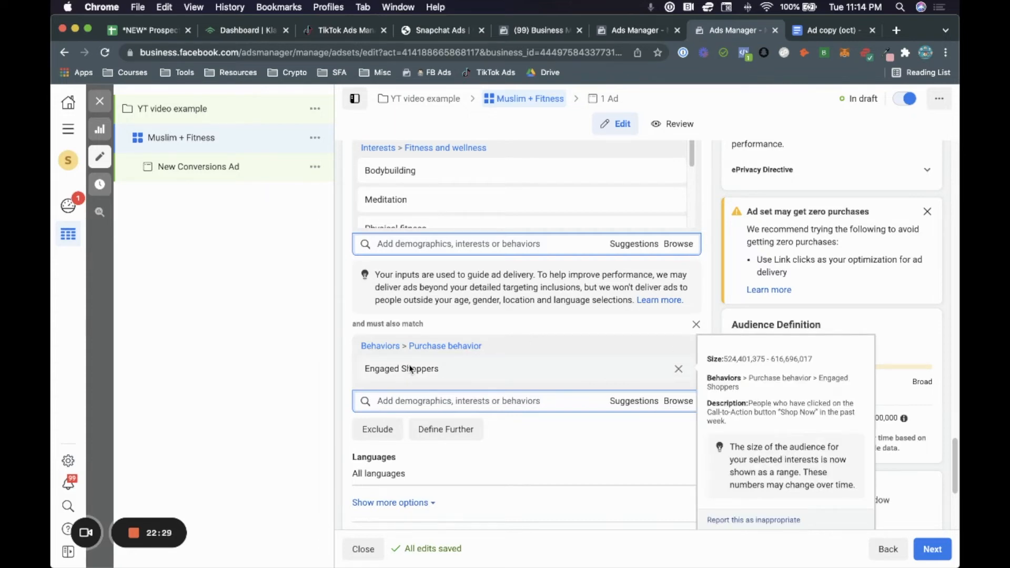
scroll(457, 215, up, 2)
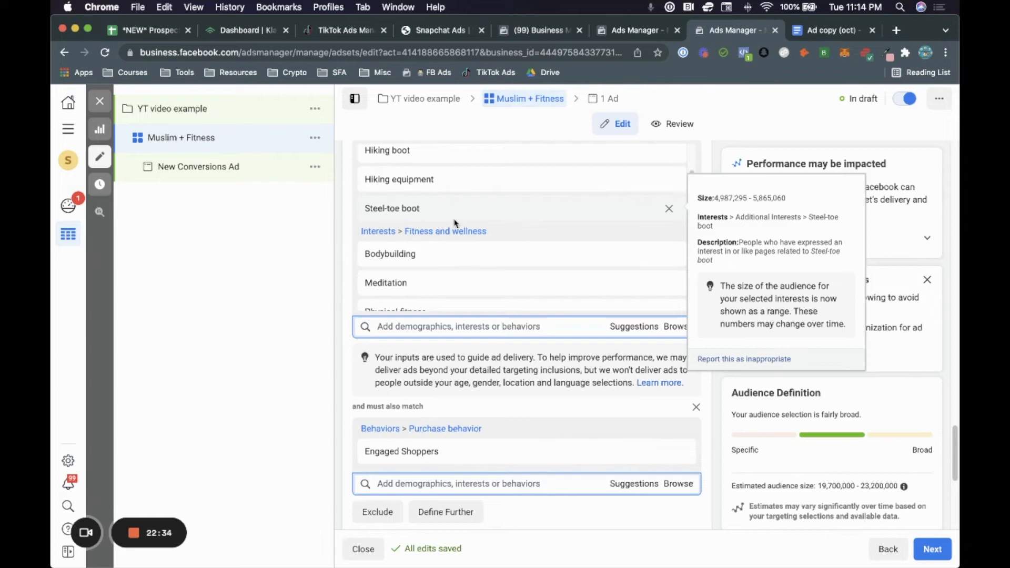
scroll(443, 293, down, 1)
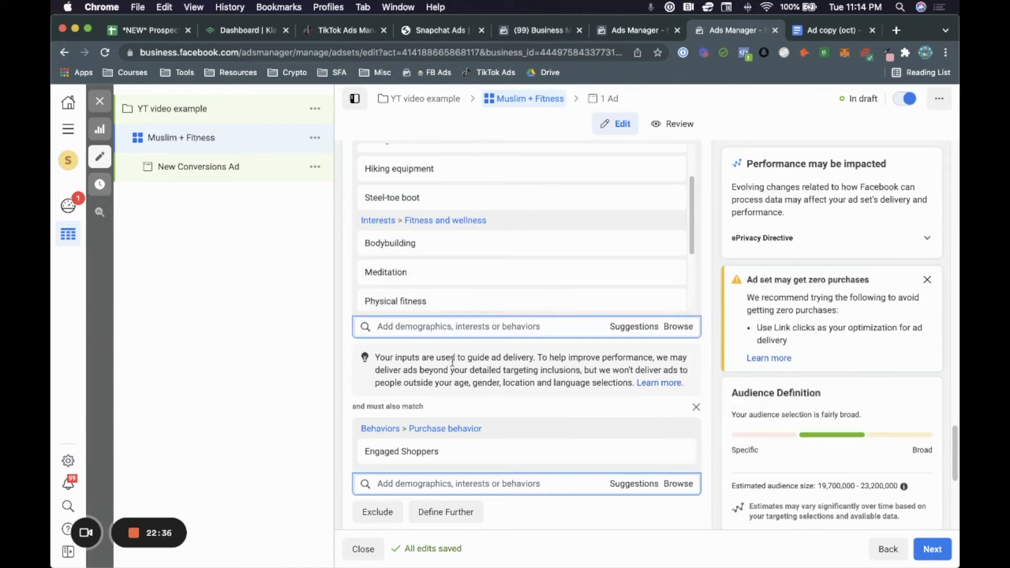
mouse_move(447, 458)
scroll(477, 406, down, 2)
mouse_move(446, 396)
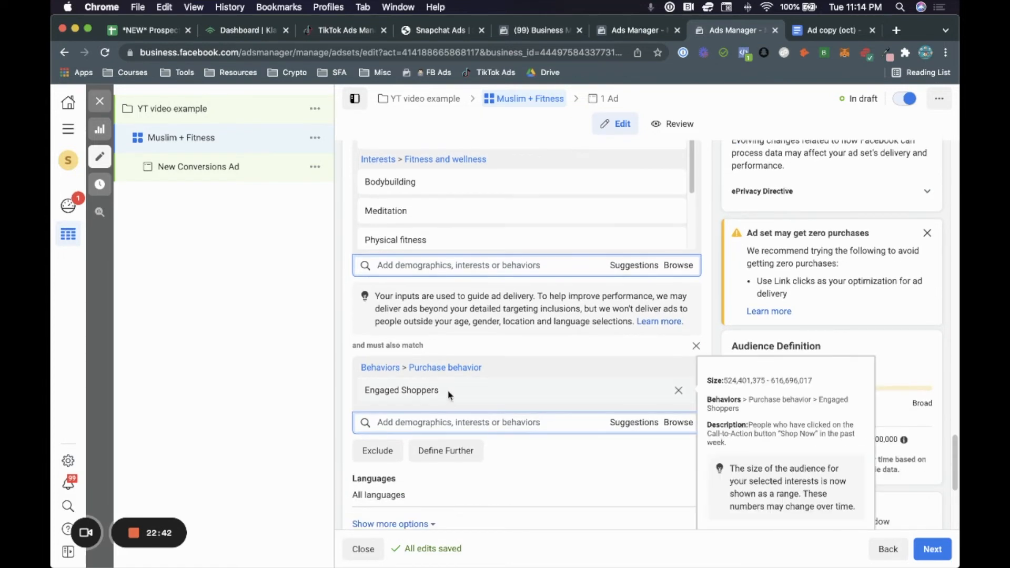
Step: Narrow the audience further with a second must-also-match condition for the Fishing interest and check the estimated audience size
scroll(466, 387, down, 3)
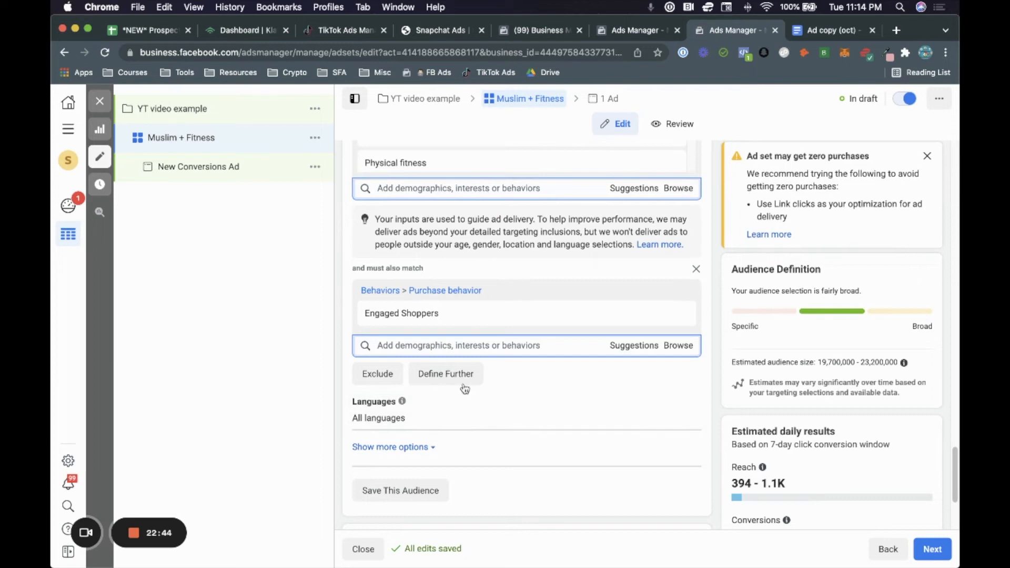
click(454, 380)
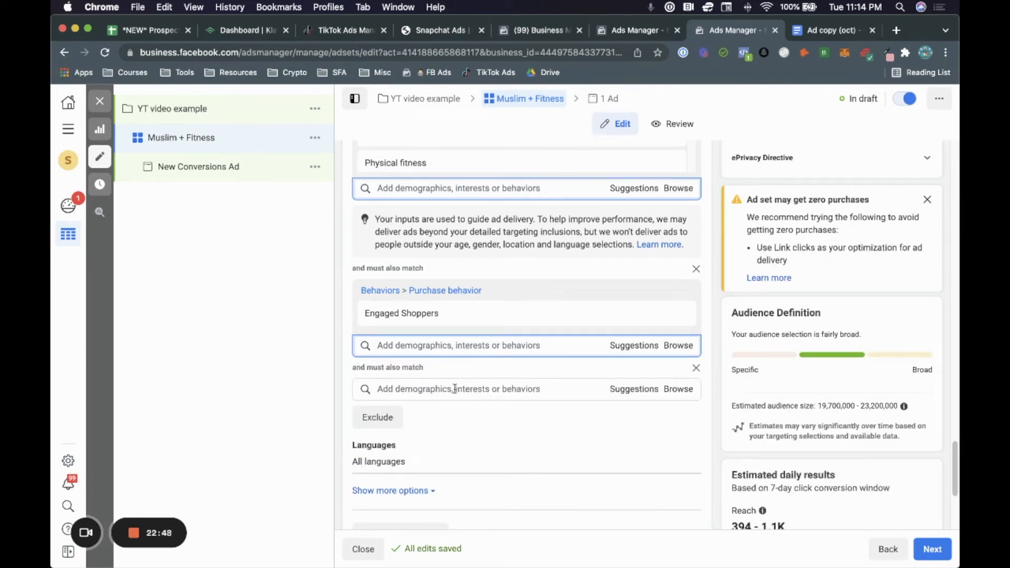
click(454, 389)
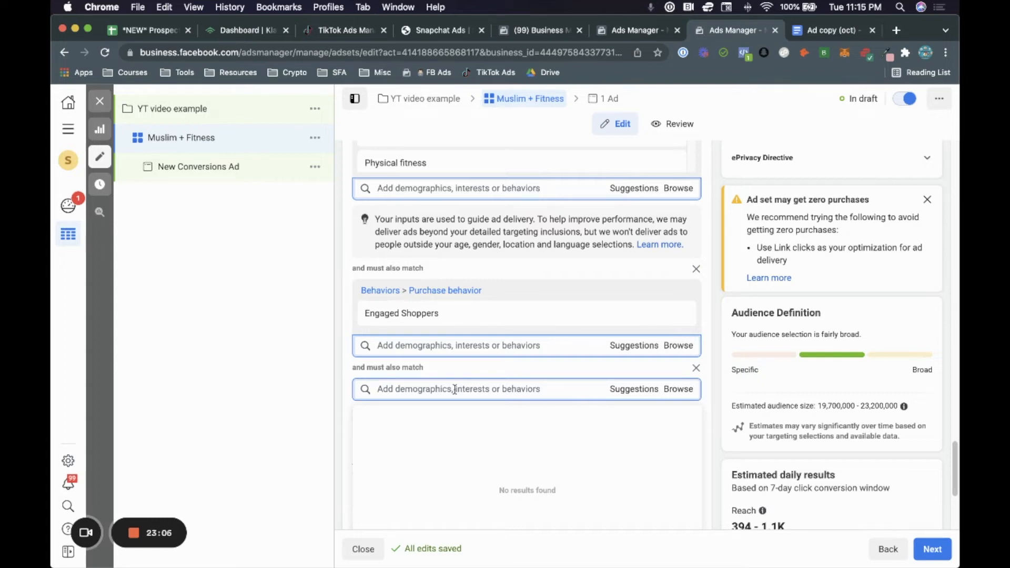
text(fishing)
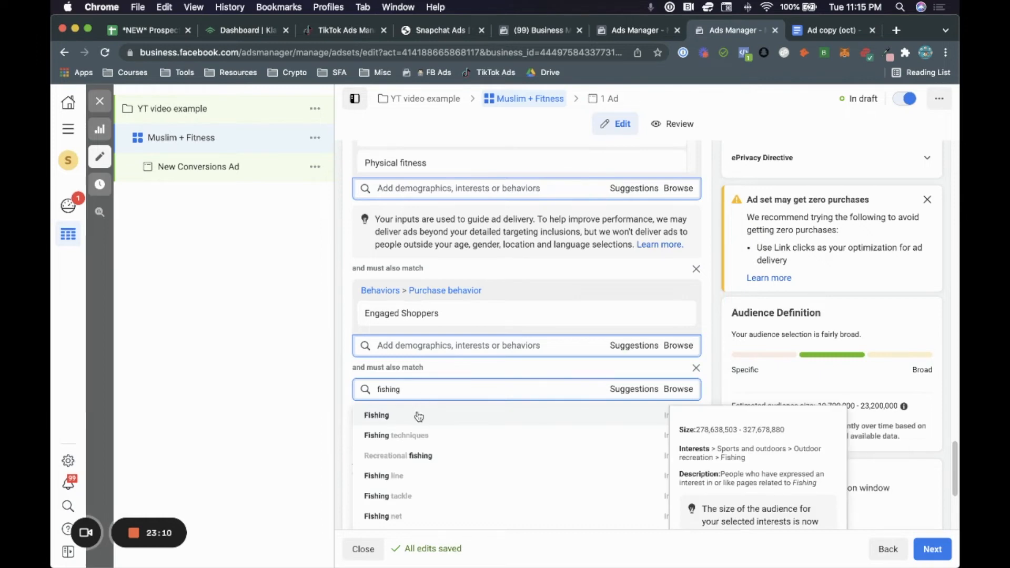
click(526, 407)
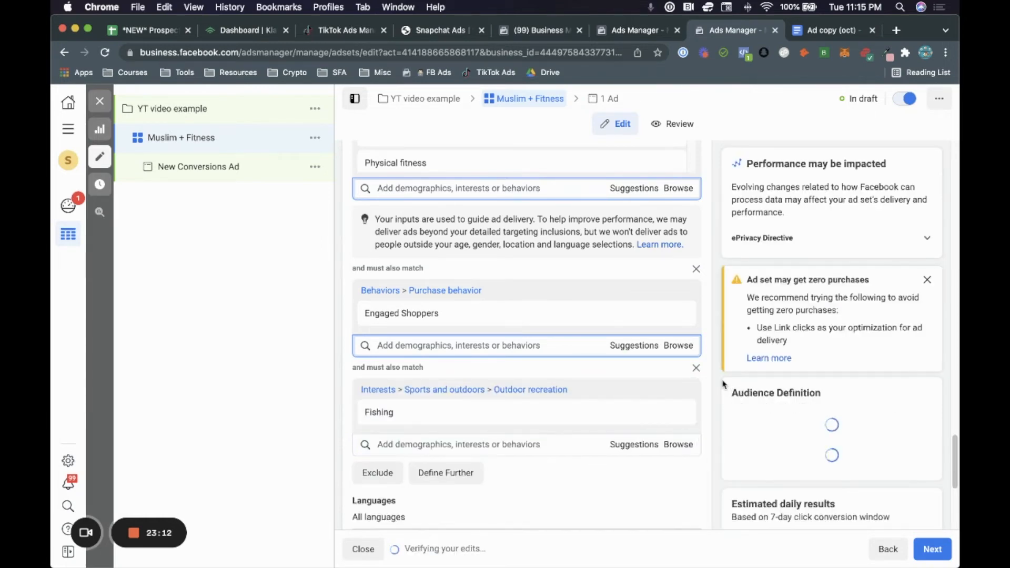
scroll(725, 385, down, 1)
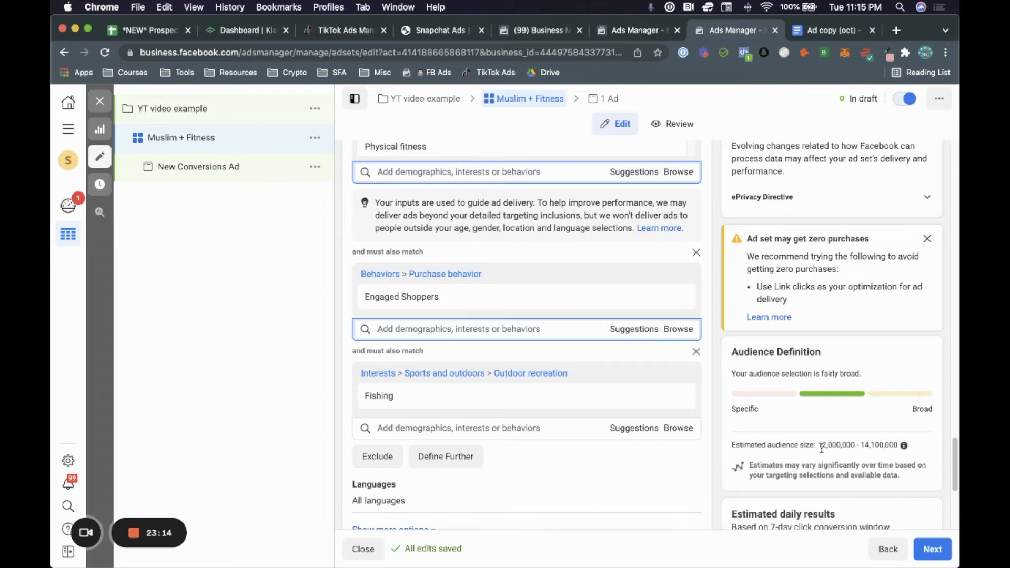
scroll(821, 448, up, 2)
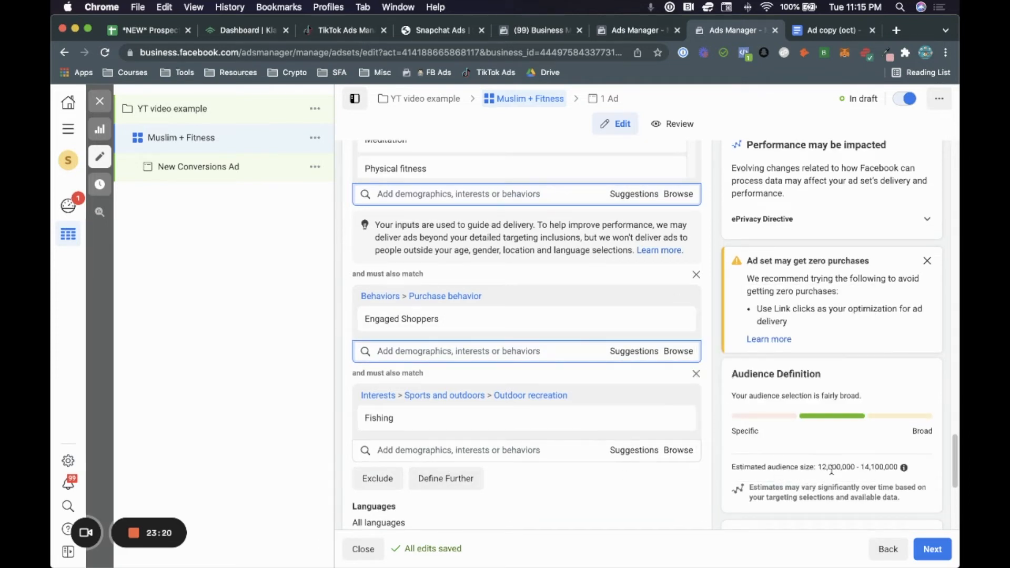
drag(818, 467, 918, 467)
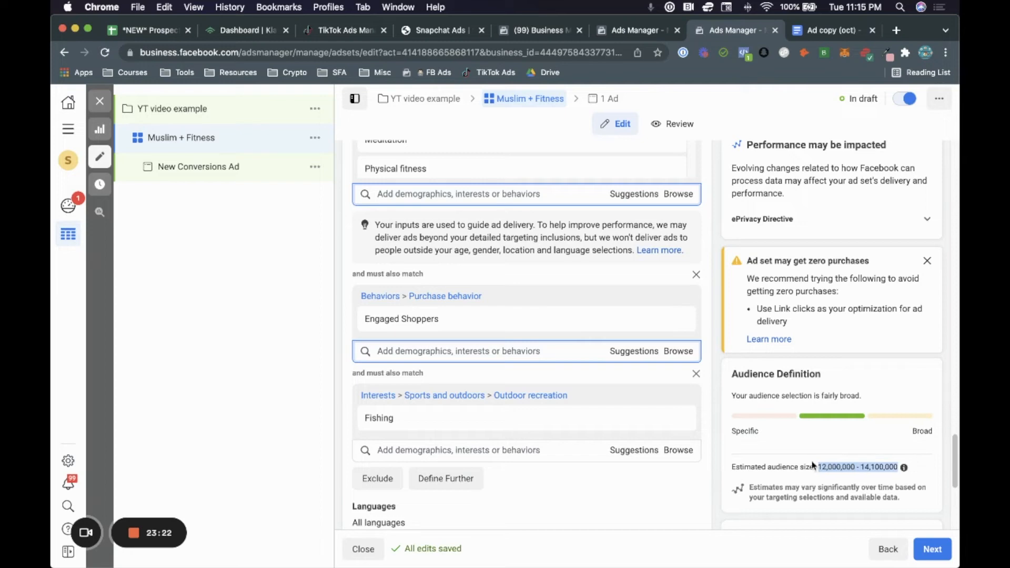
click(705, 449)
scroll(709, 448, up, 2)
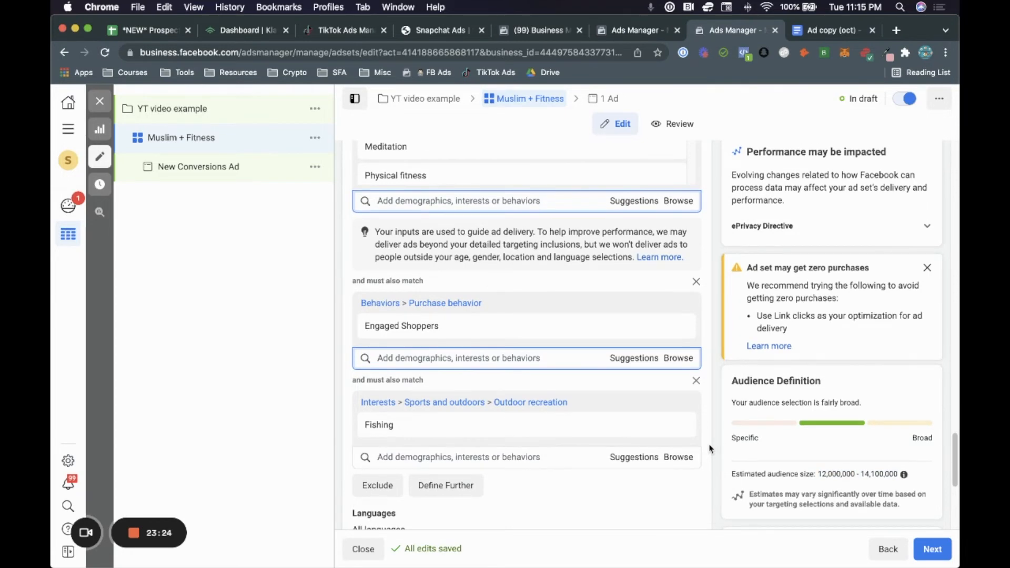
Step: Add an exclusion to the detailed targeting for people interested in Drop shipping
scroll(658, 420, down, 5)
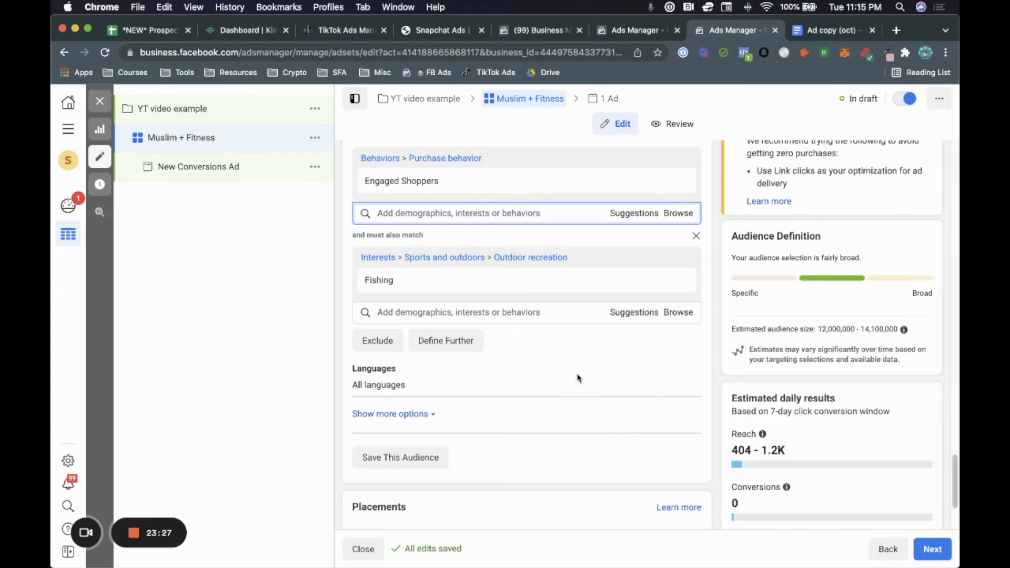
click(384, 348)
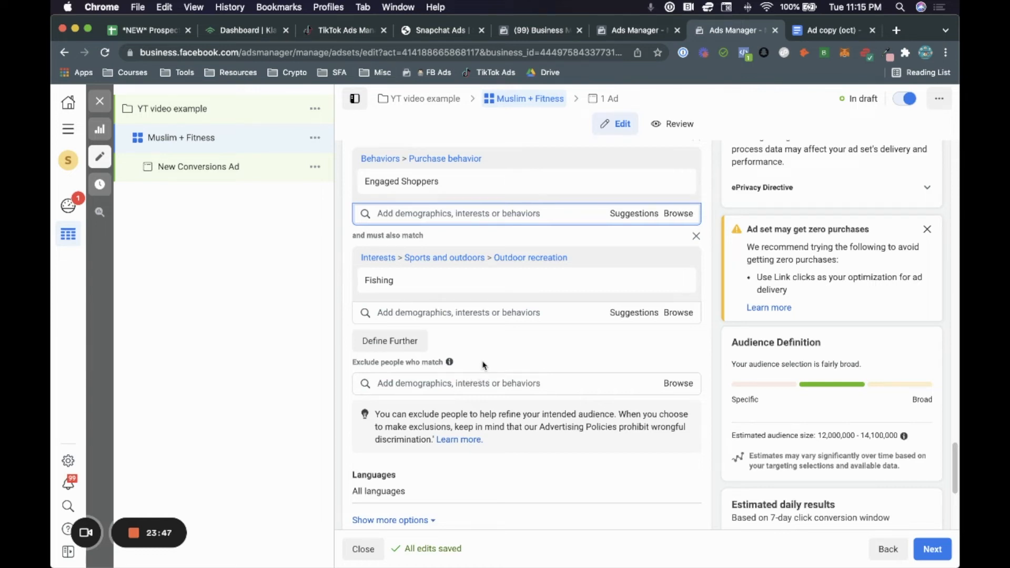
mouse_move(439, 361)
click(436, 384)
text(dropship)
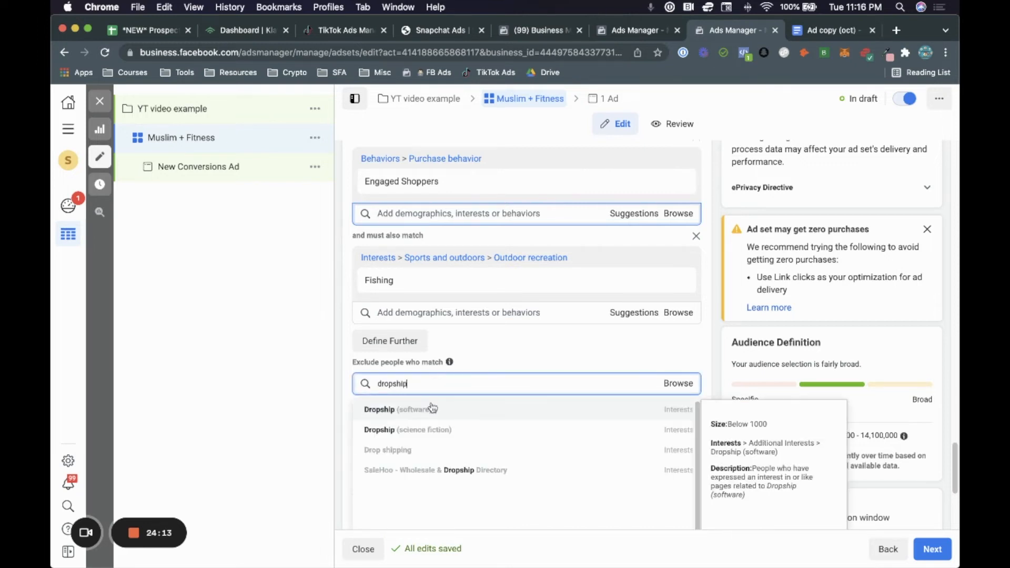
click(423, 448)
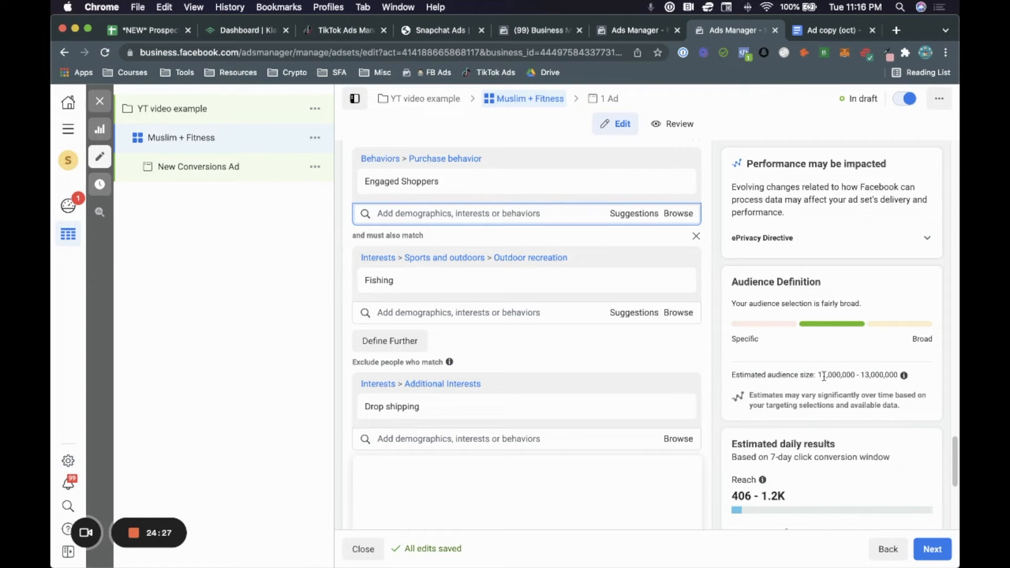
Step: Add the Ali Baba interest to the excluded audience and check the estimated audience size
scroll(703, 375, down, 1)
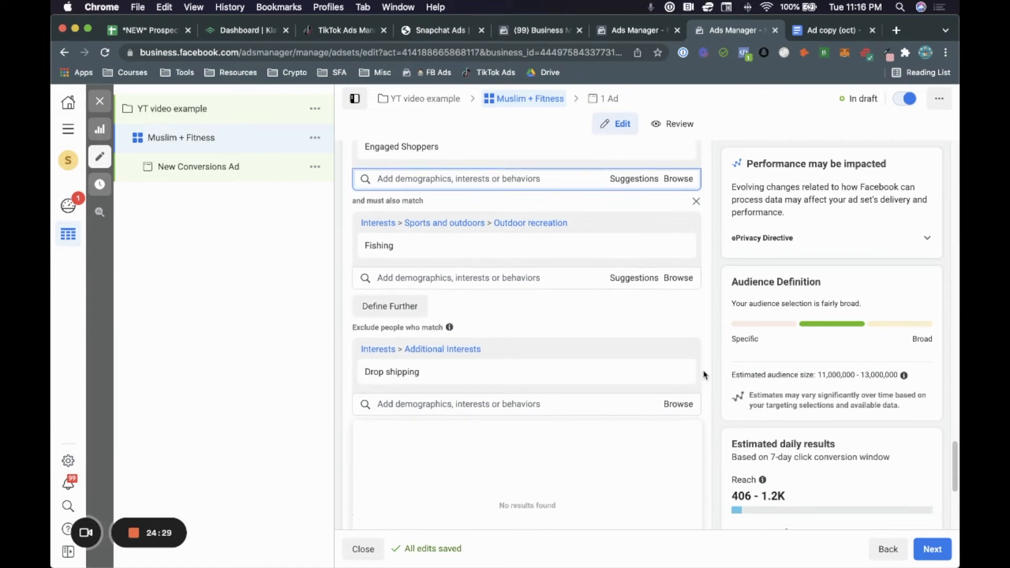
text(ali baba)
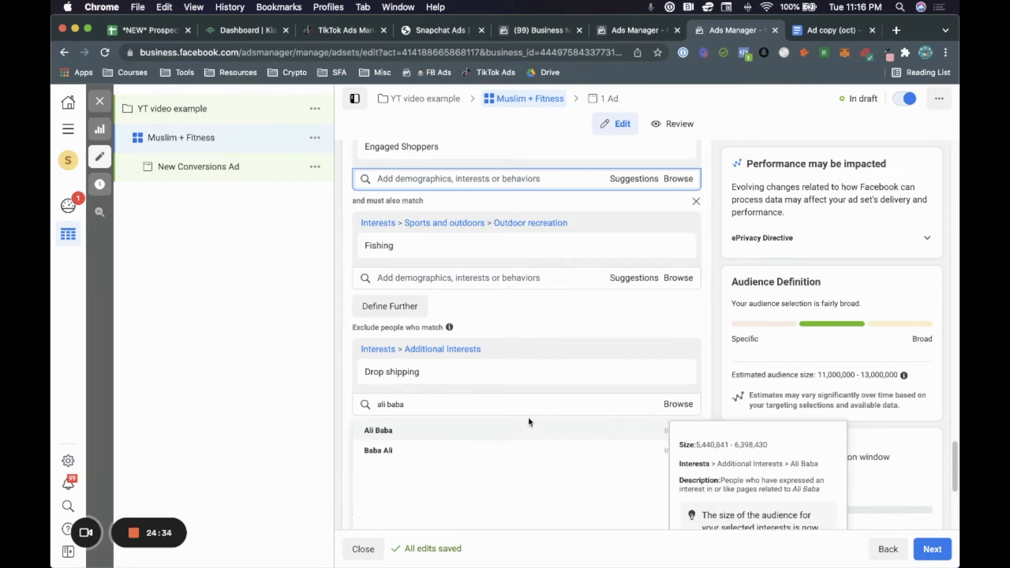
click(500, 430)
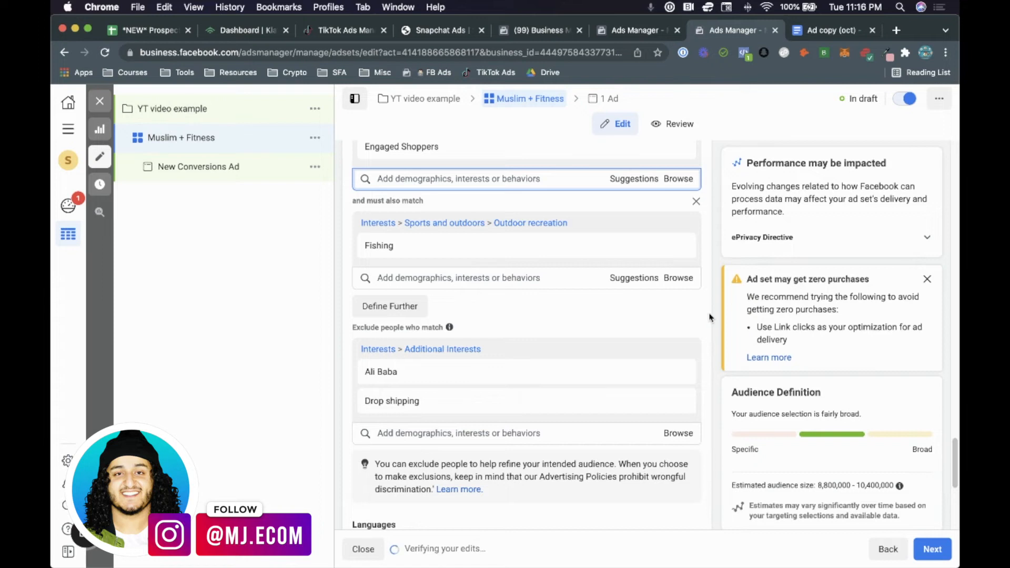
scroll(709, 317, down, 2)
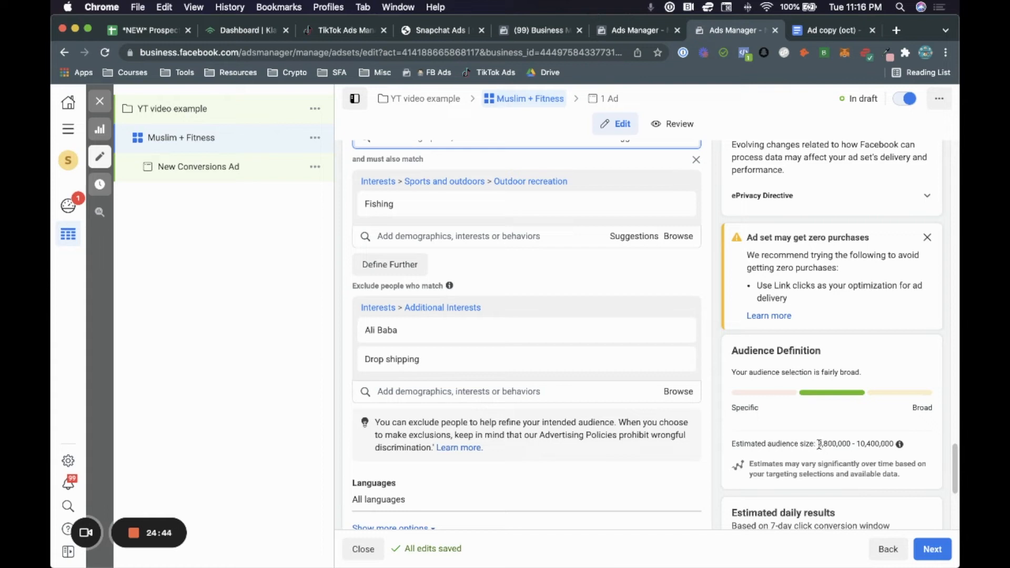
scroll(818, 444, down, 1)
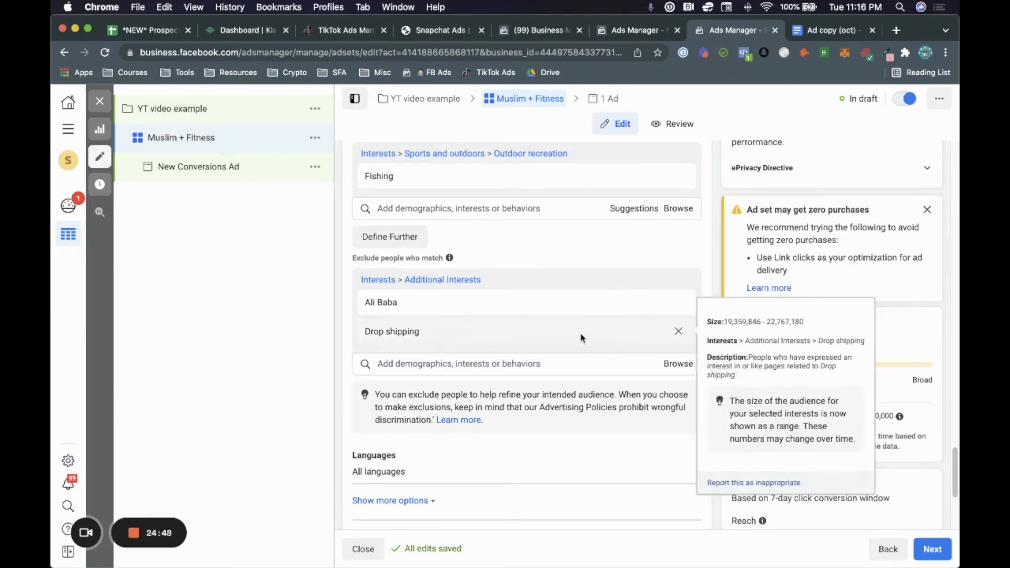
Step: Exclude people interested in E-commerce as well from the ad set's detailed targeting
click(573, 362)
text(e)
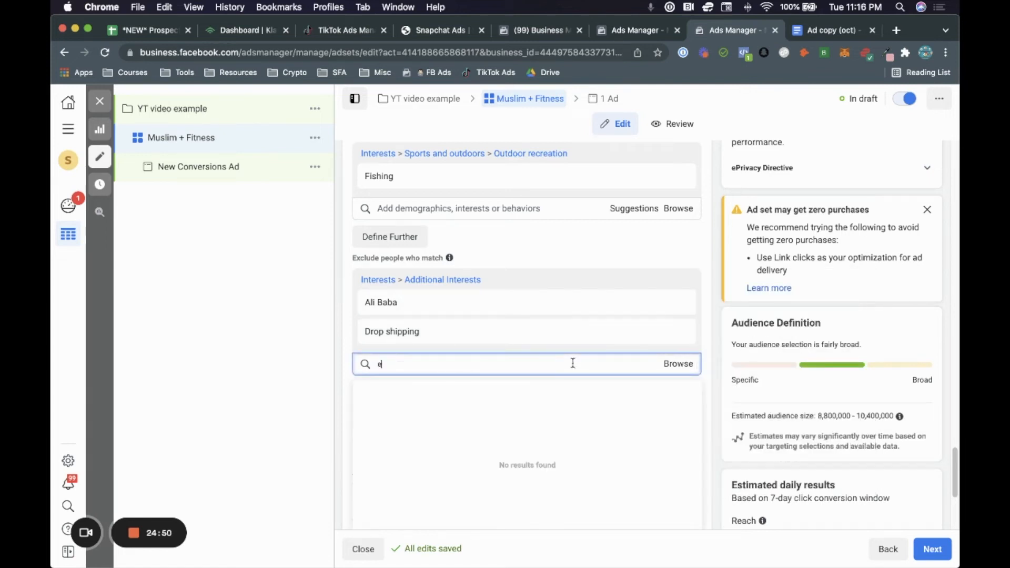
text(commerce)
click(528, 387)
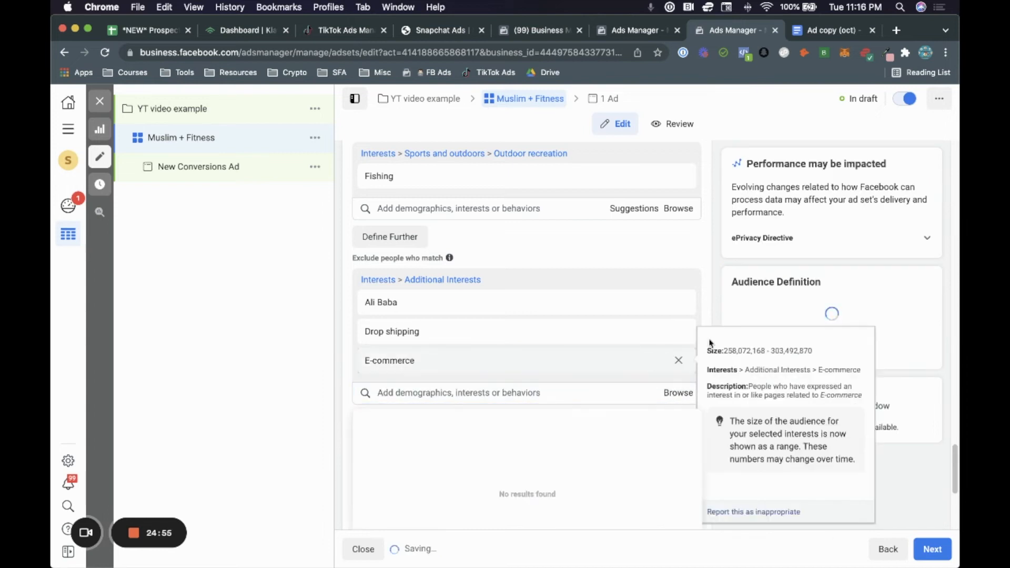
click(708, 312)
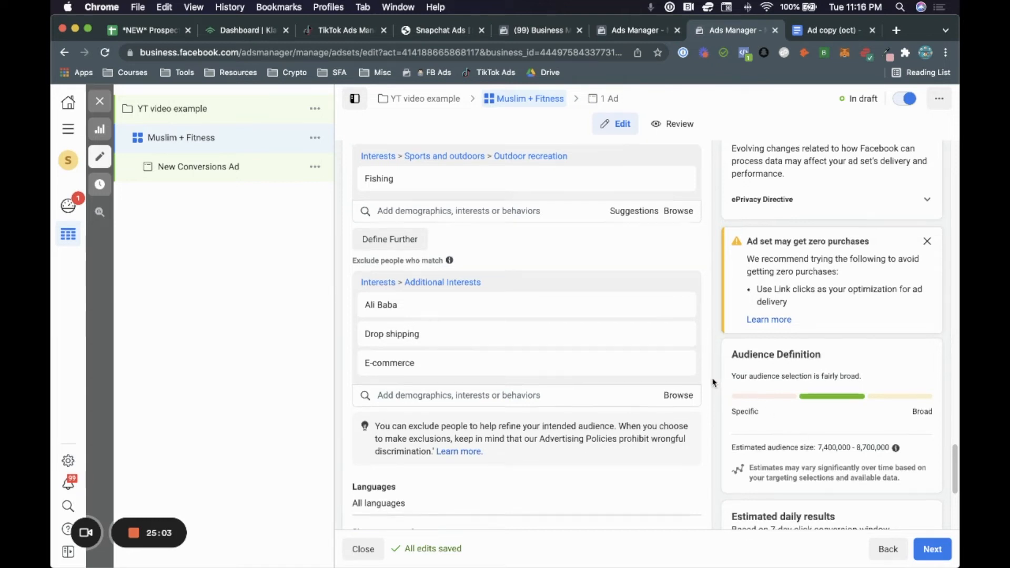
Step: Review the included interests, both must-also-match conditions and the exclusions of the detailed targeting
scroll(713, 382, up, 3)
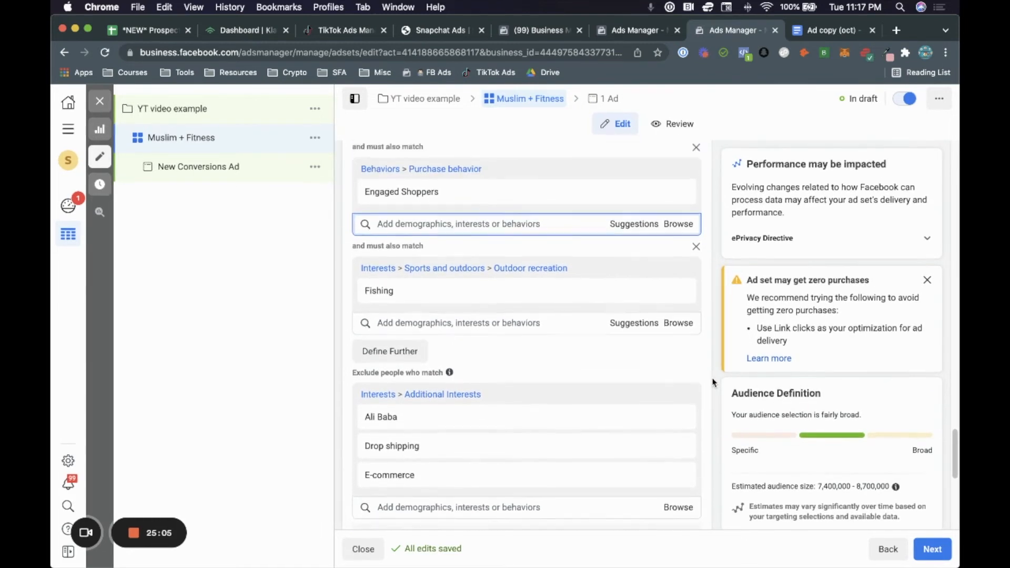
scroll(713, 383, down, 6)
scroll(713, 382, up, 10)
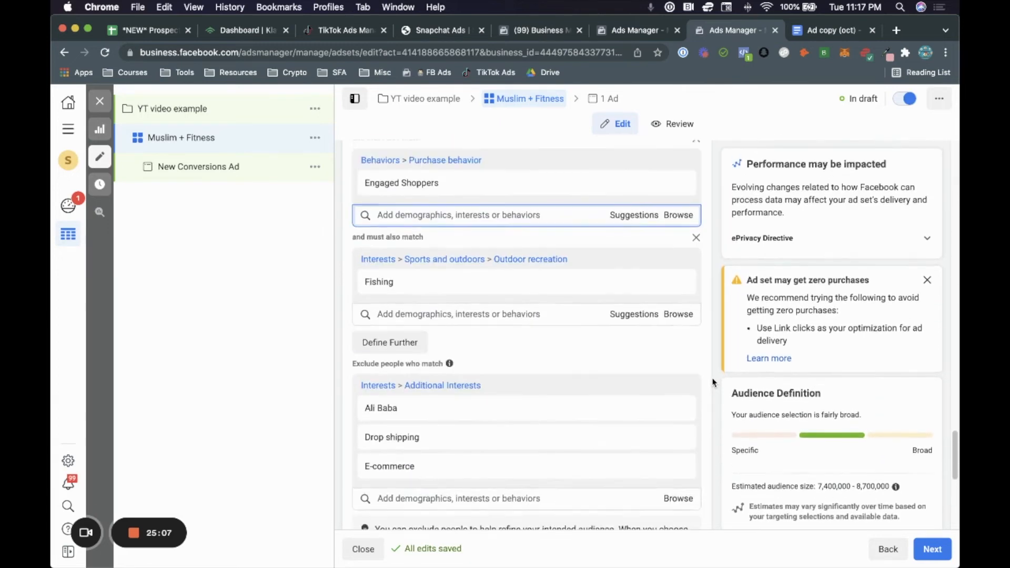
scroll(712, 383, up, 1)
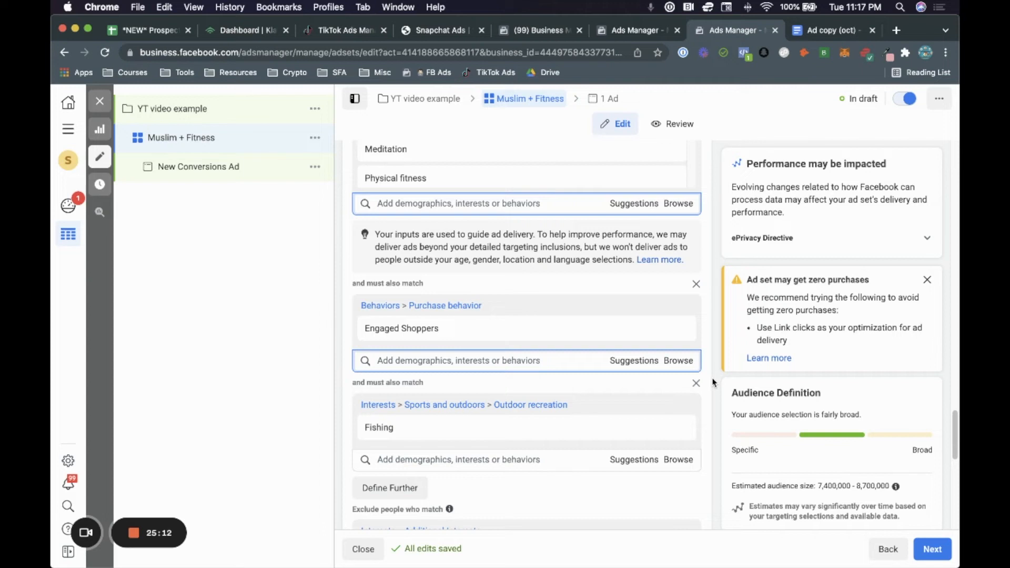
scroll(712, 382, up, 6)
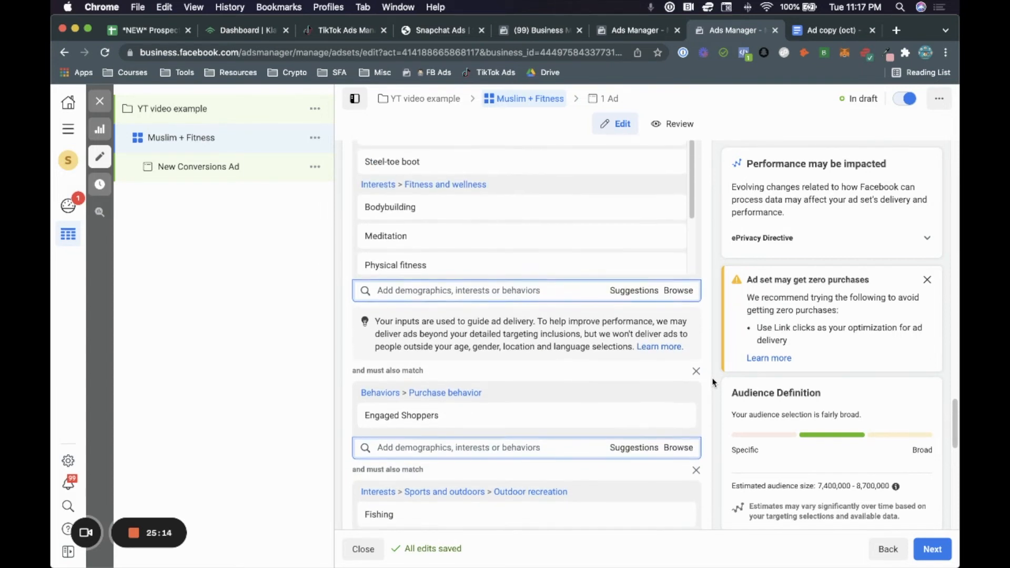
scroll(713, 382, down, 1)
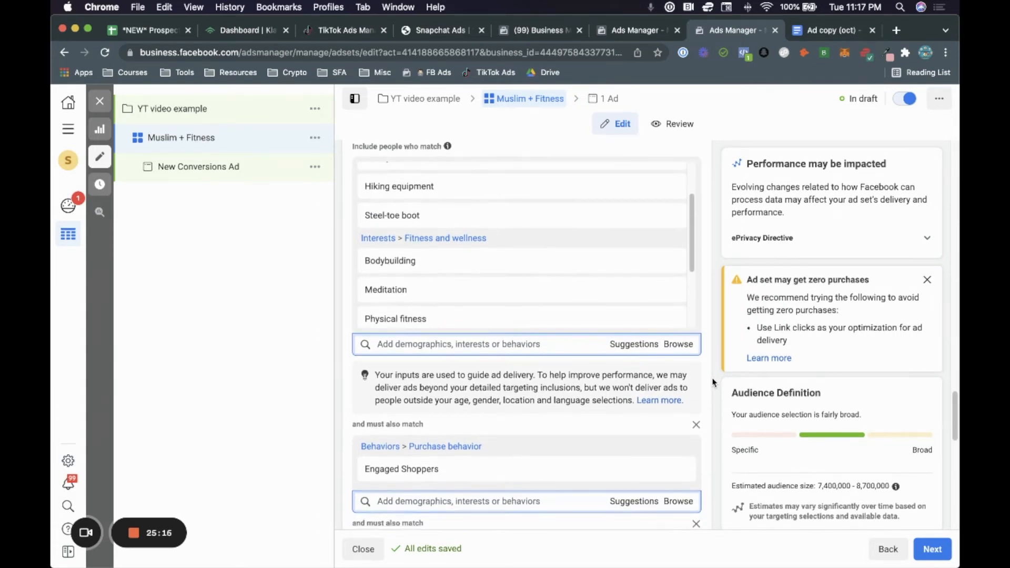
scroll(712, 383, up, 2)
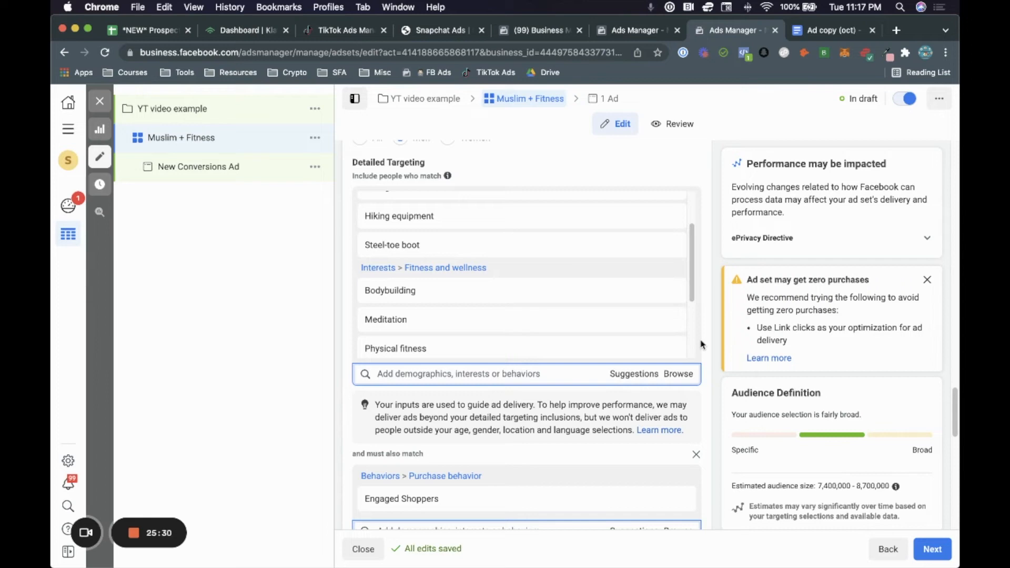
scroll(701, 345, down, 8)
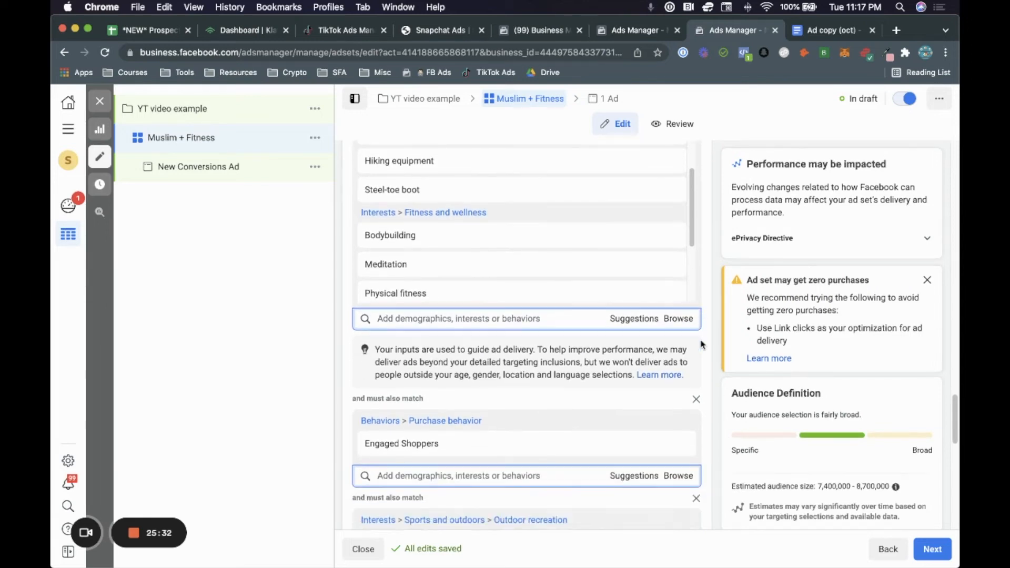
Step: Search the ad set's language targeting for Arabic and French, leaving the language field empty
scroll(701, 345, down, 10)
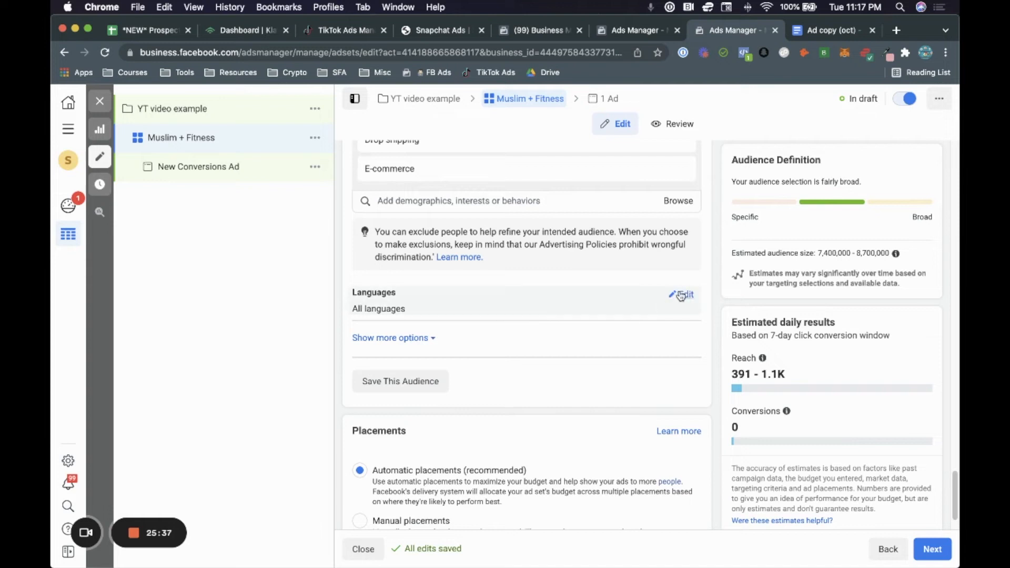
click(680, 295)
text(arabic)
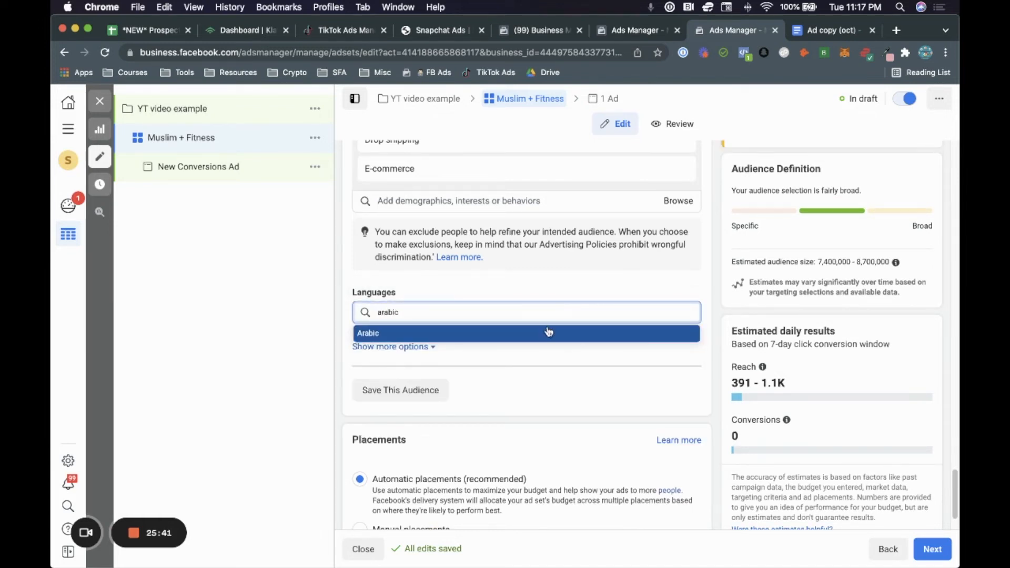
key(BackSpace)
key(BackSpace)
key(BackSpace)
key(BackSpace)
text(fren)
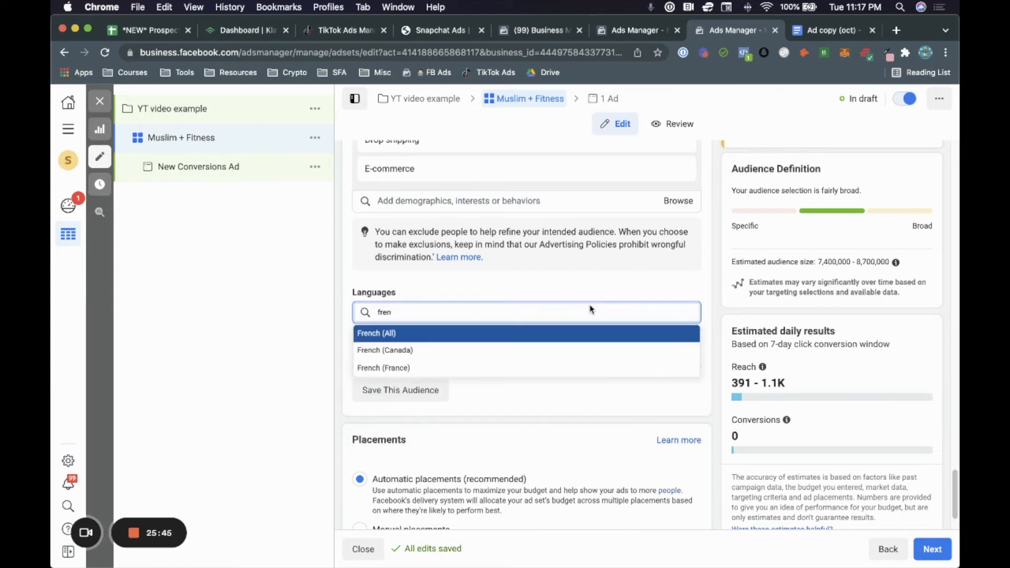
key(BackSpace)
key(BackSpace)
key(BackSpace)
key(BackSpace)
click(607, 290)
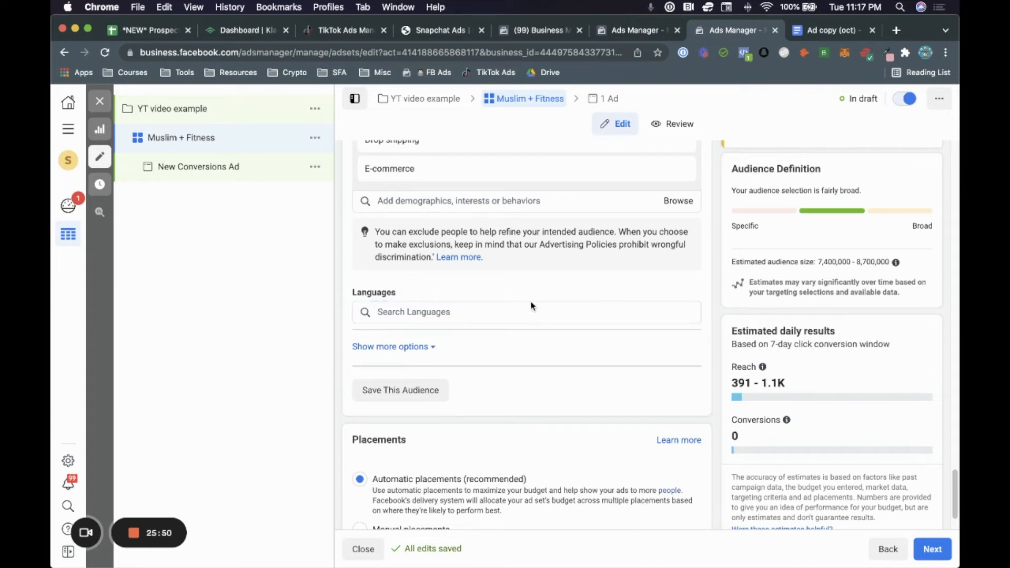
Step: Start saving the audience under the name "name the audience" and close the form without saving
scroll(505, 345, up, 5)
scroll(505, 347, up, 5)
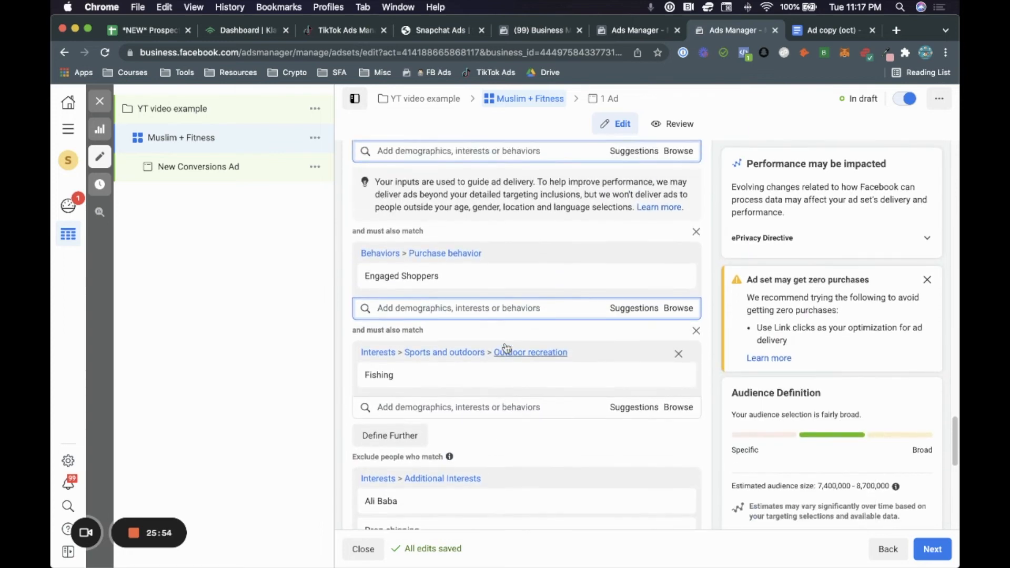
scroll(505, 344, up, 1)
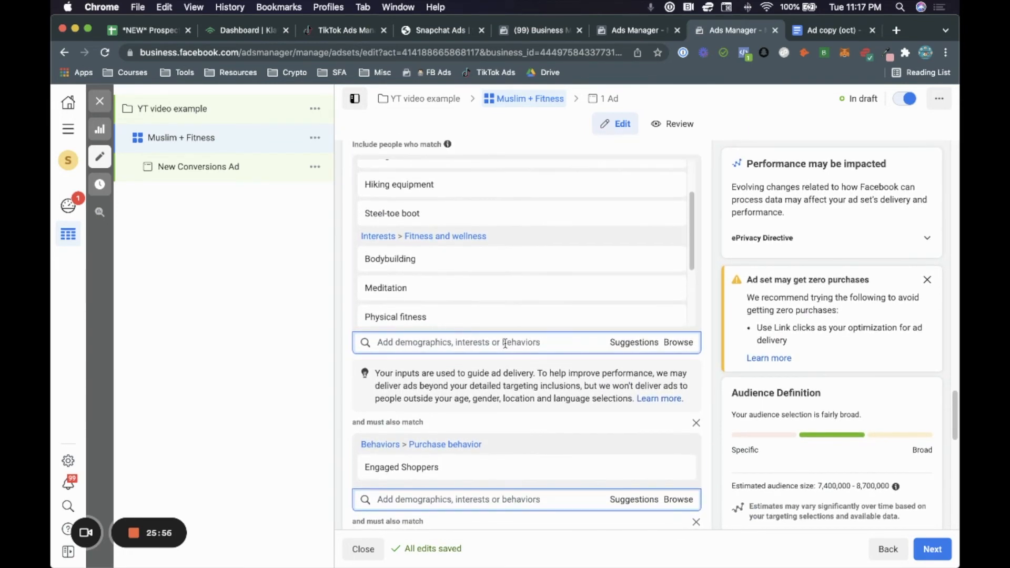
scroll(505, 345, up, 2)
scroll(506, 346, down, 7)
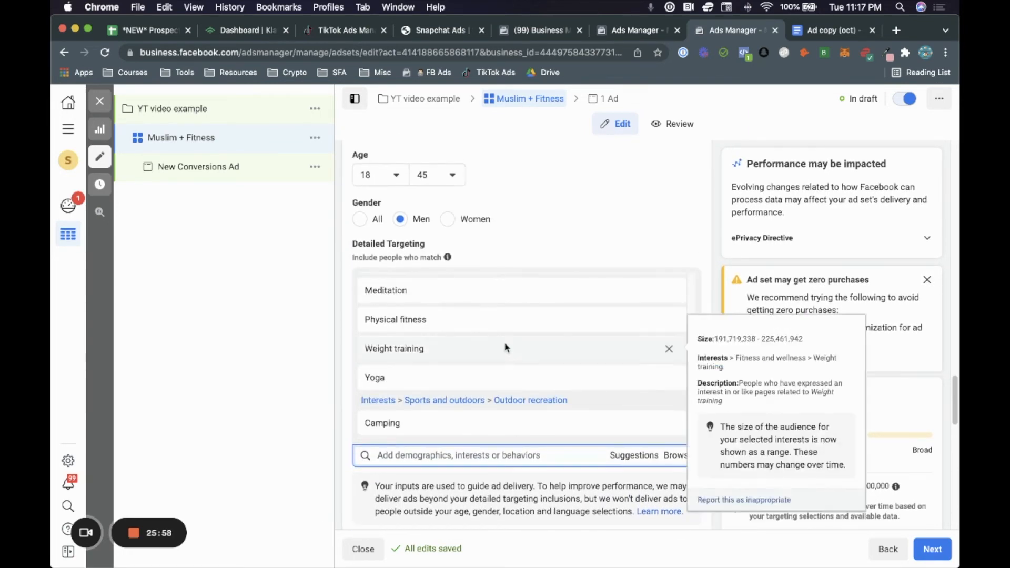
scroll(506, 346, down, 8)
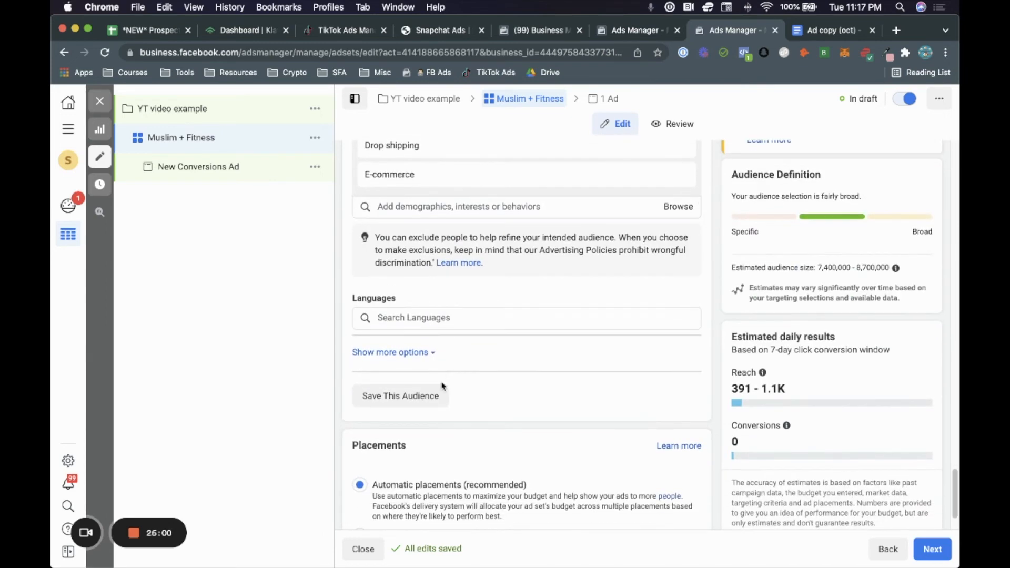
click(426, 396)
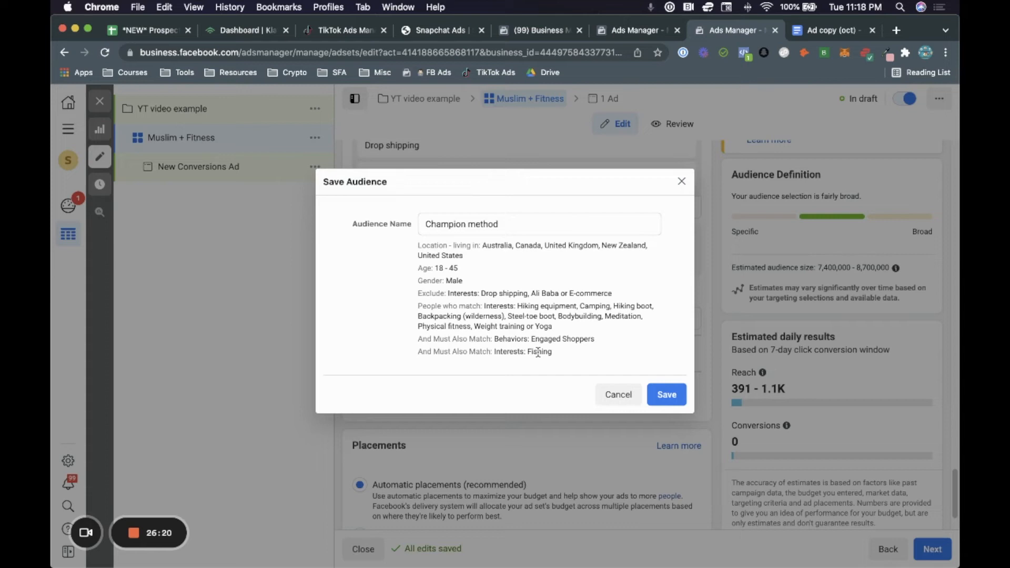
triple_click(492, 223)
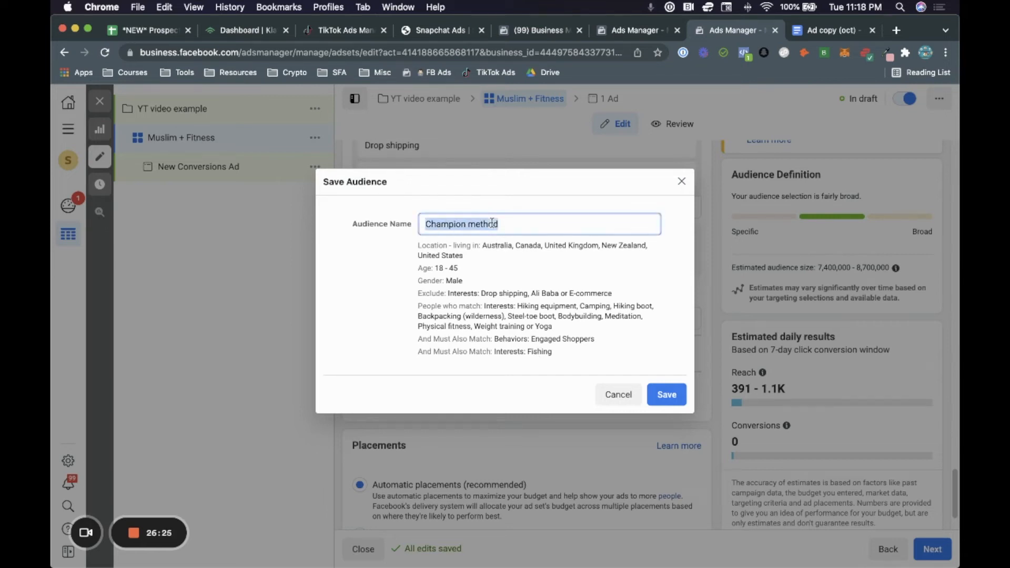
text(name the aud)
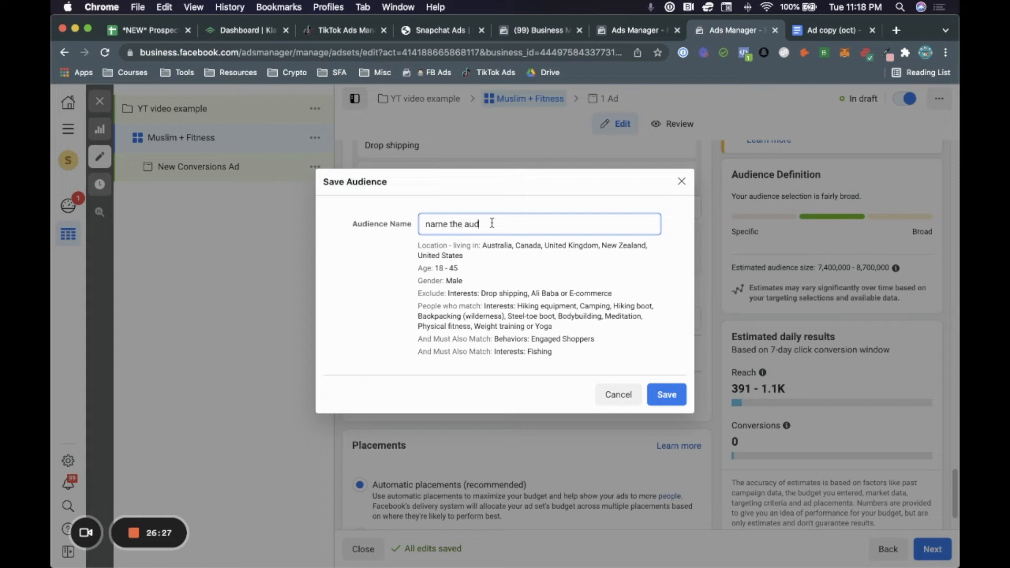
text(ience)
click(681, 182)
Step: Switch the ad set's placements to manual and return them to Automatic placements
scroll(660, 355, down, 1)
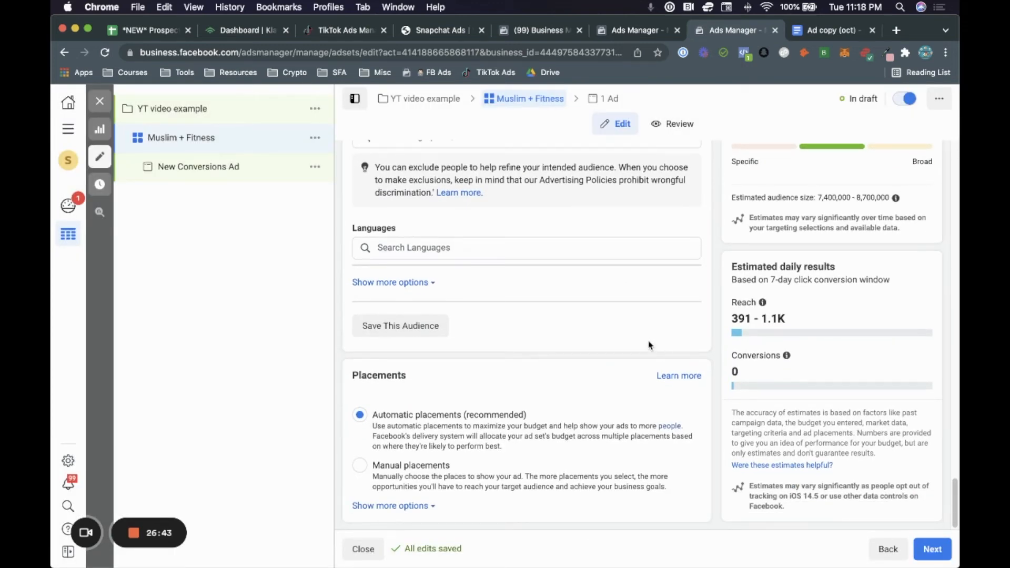
click(421, 463)
click(415, 416)
Step: Continue from the ad set to the ad level and set the Instagram account to championmethod
scroll(473, 360, up, 10)
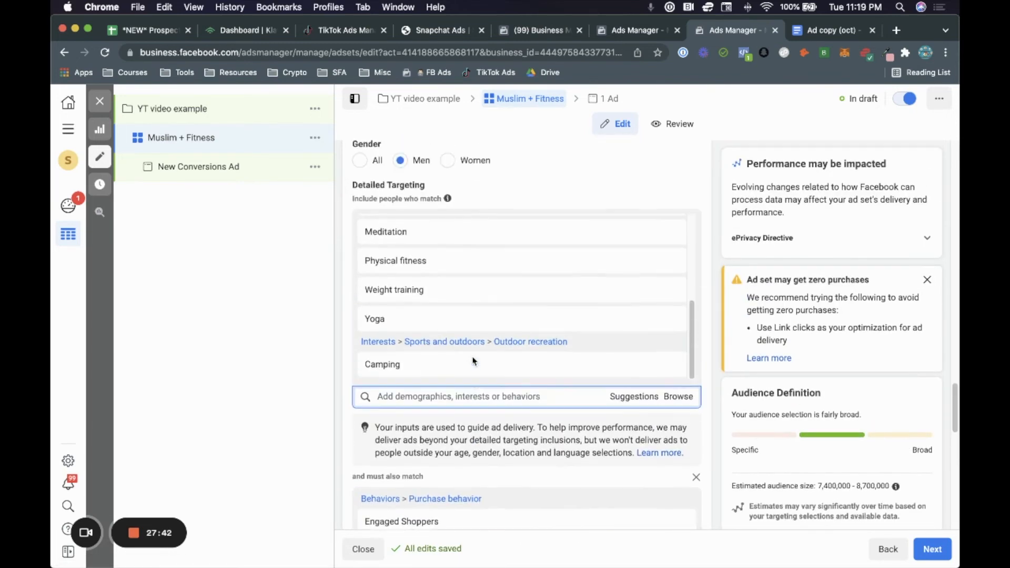
scroll(473, 360, up, 5)
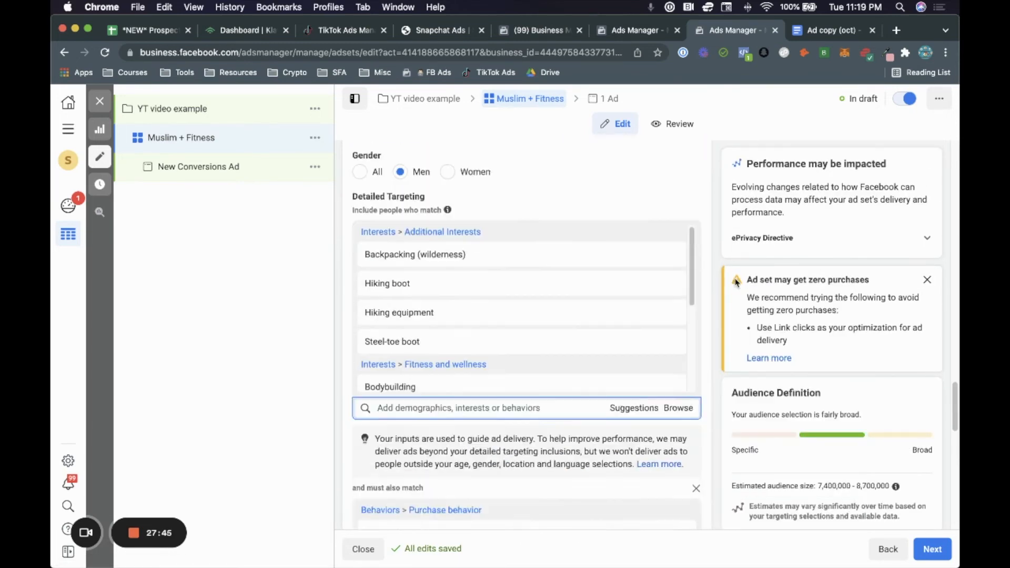
scroll(736, 283, down, 7)
click(938, 555)
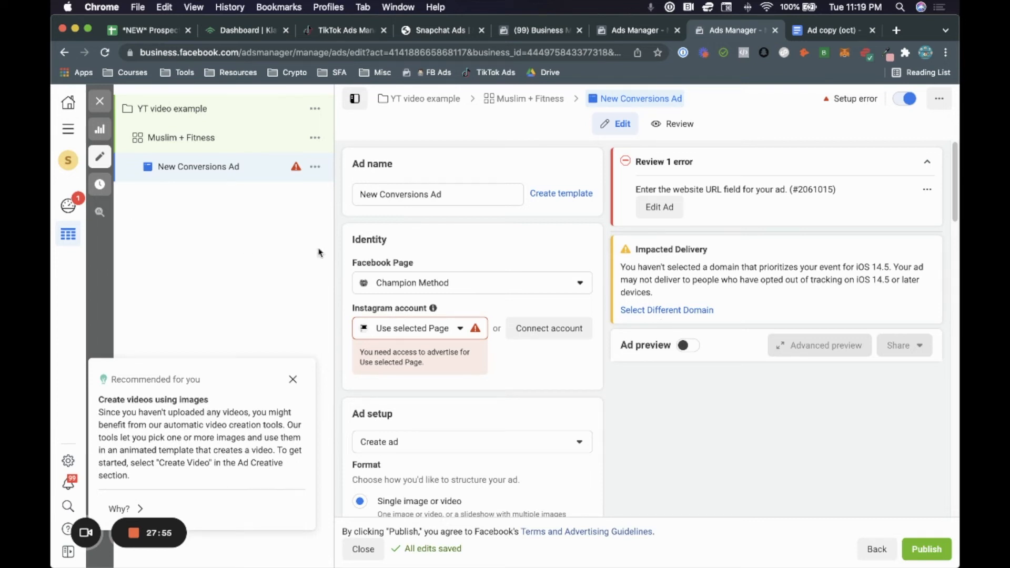
click(391, 330)
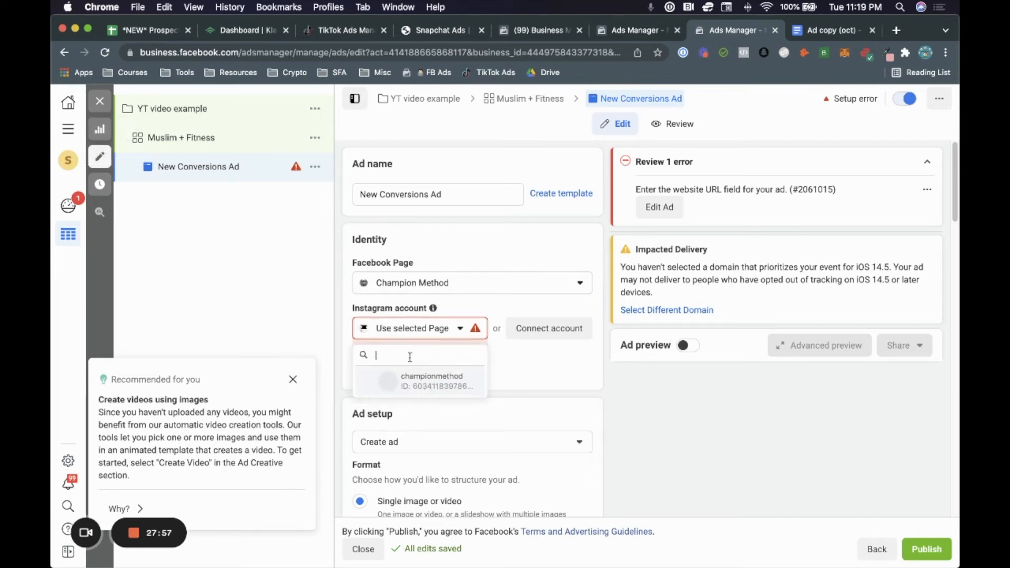
click(419, 375)
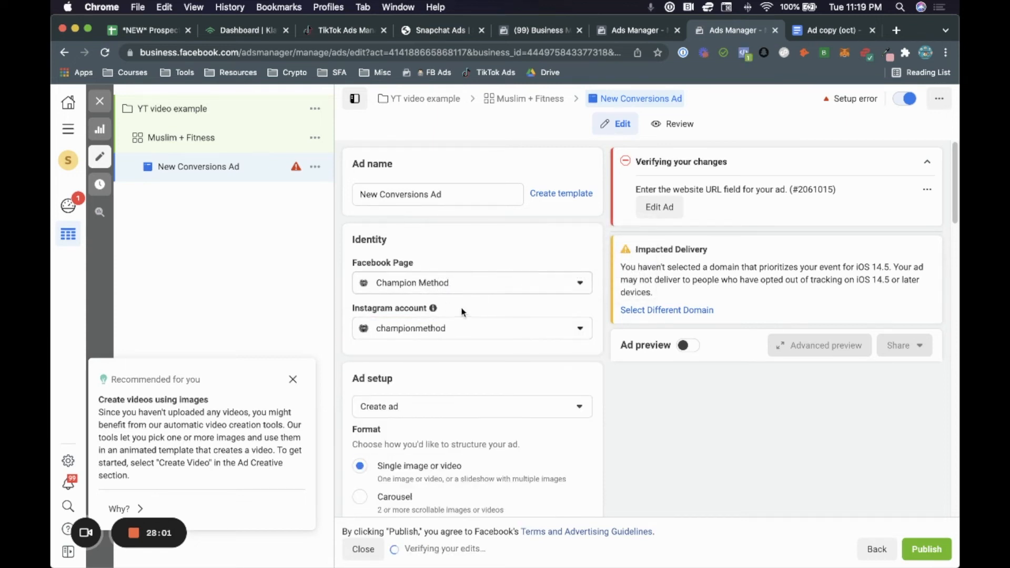
Step: Change the ad setup of New Conversions Ad to Use existing post
scroll(462, 311, down, 3)
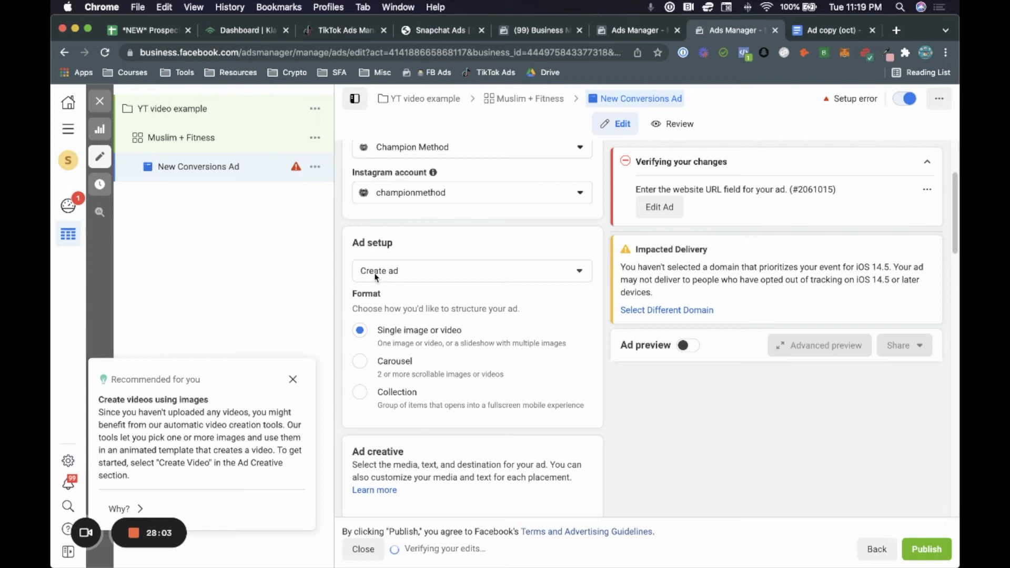
click(403, 278)
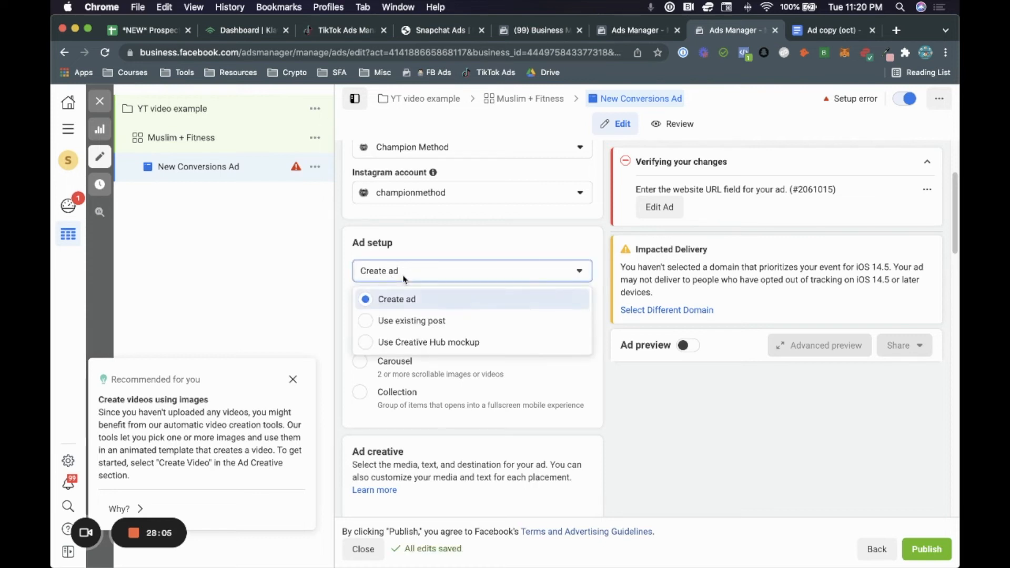
click(408, 322)
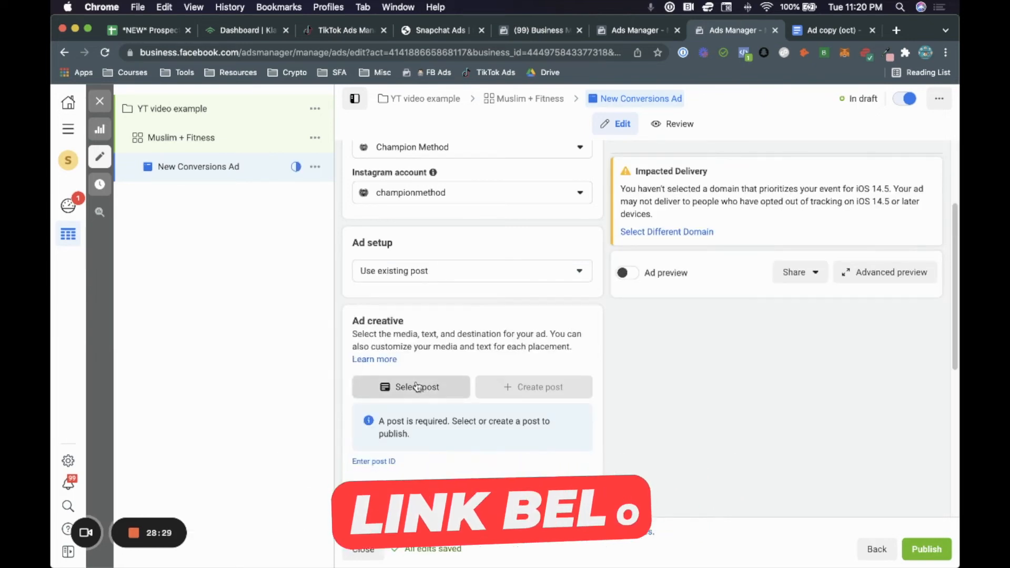
Step: Browse the existing Facebook posts for the ad creative, close the list, and open and cancel the post ID entry
click(417, 387)
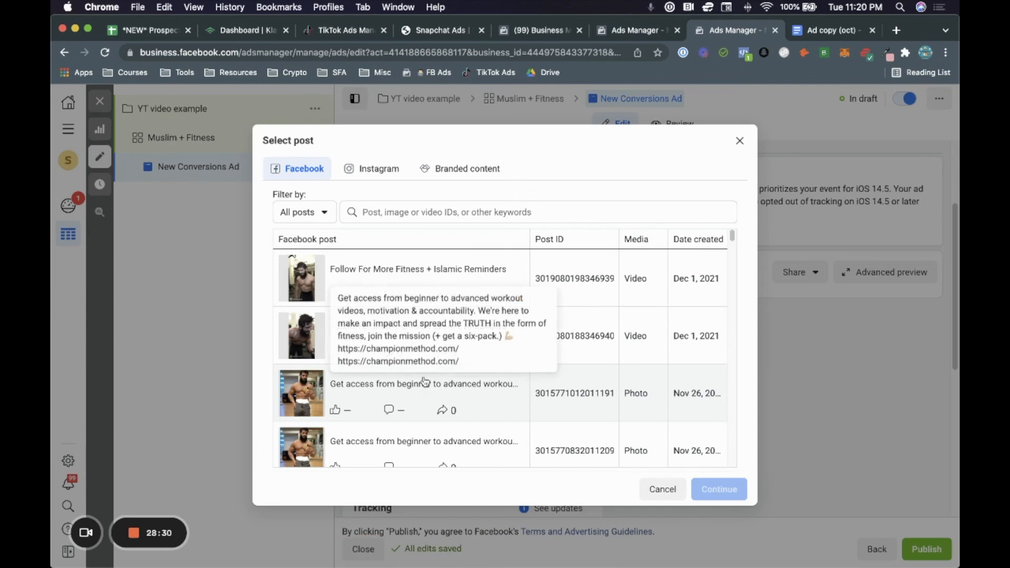
scroll(509, 351, down, 3)
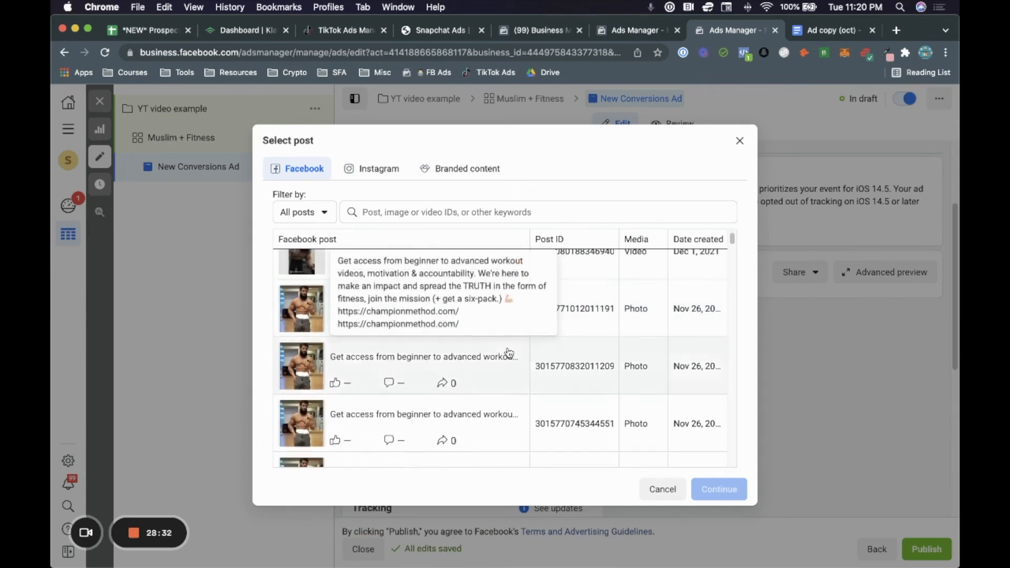
scroll(508, 352, down, 3)
click(740, 140)
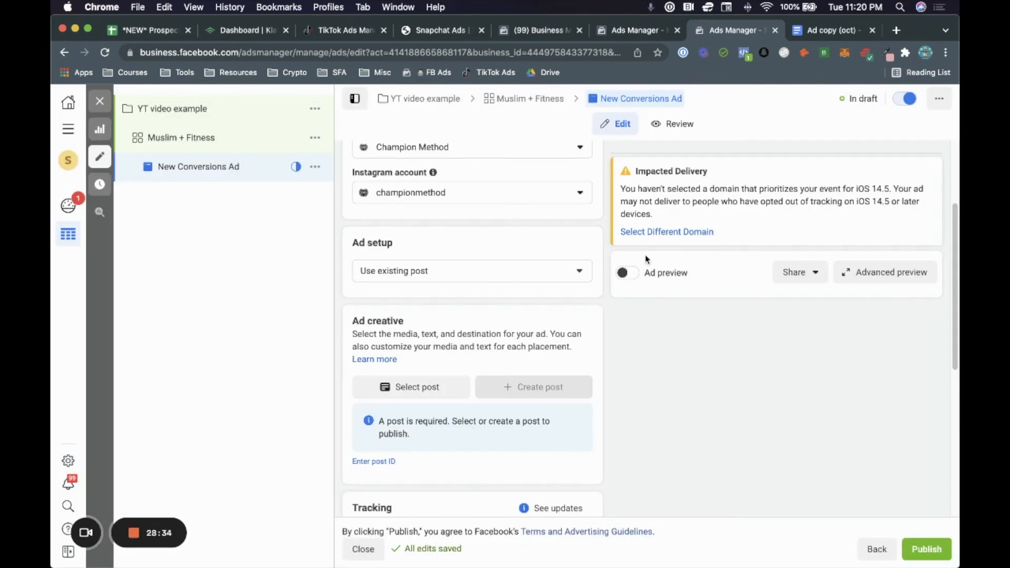
click(377, 462)
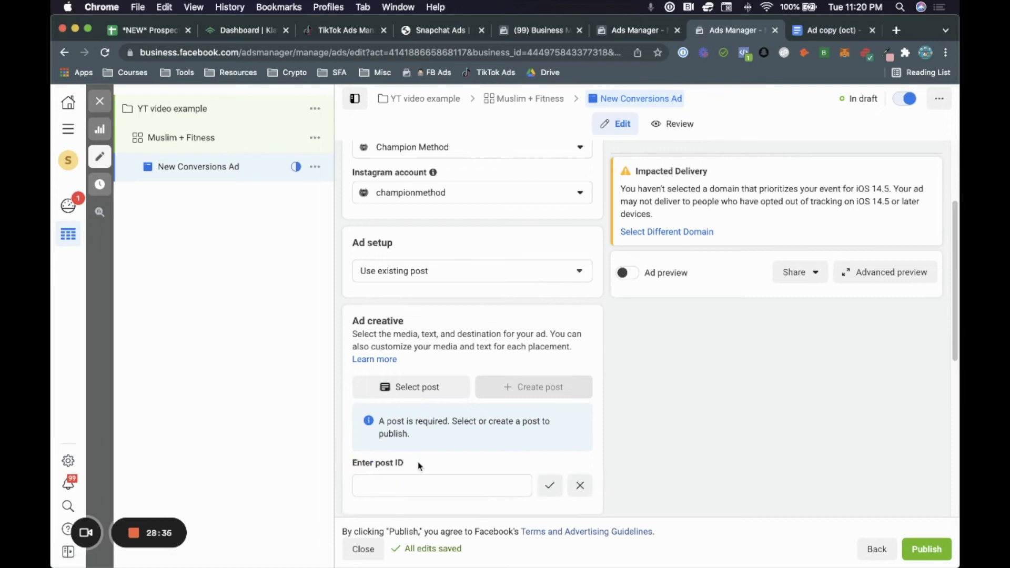
click(579, 485)
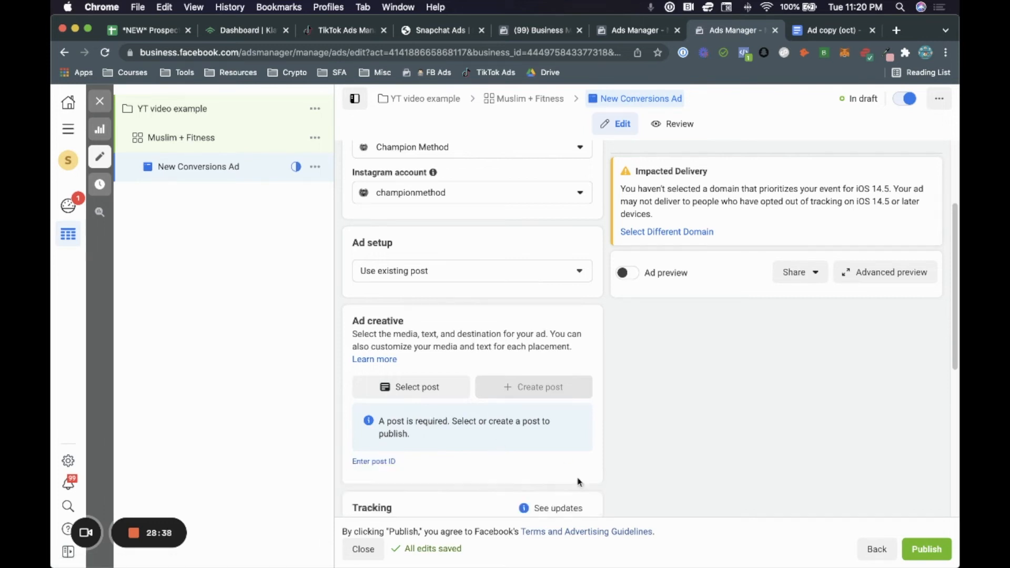
Step: Change the ad setup of New Conversions Ad to Create ad and look through its ad creative fields
click(464, 276)
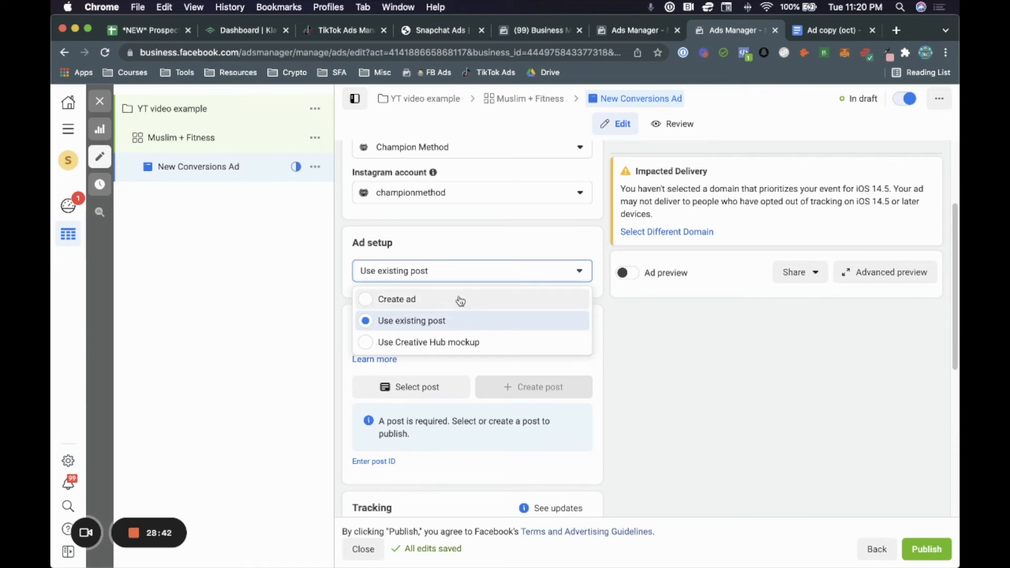
click(460, 299)
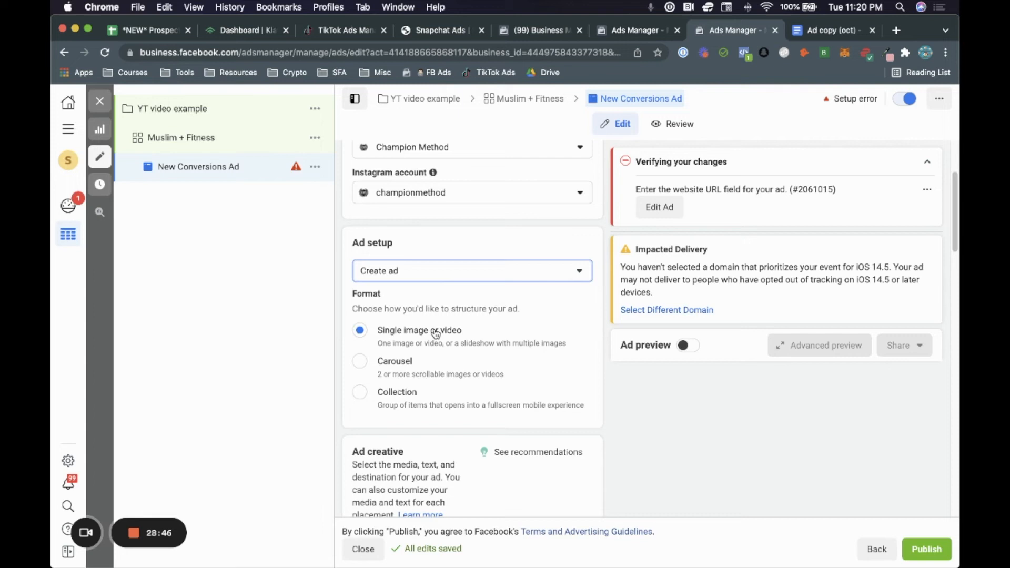
scroll(435, 333, down, 2)
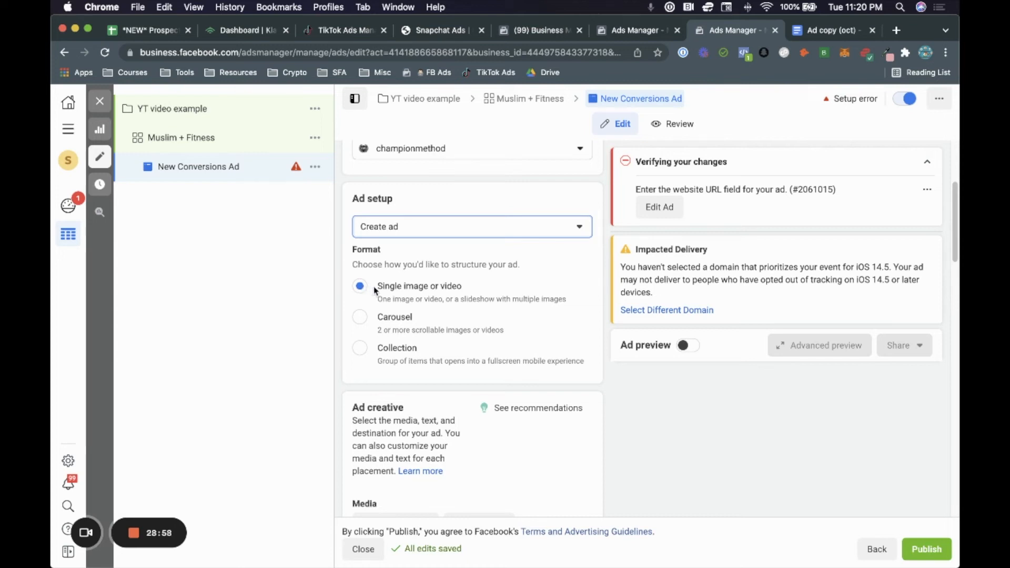
scroll(413, 294, down, 4)
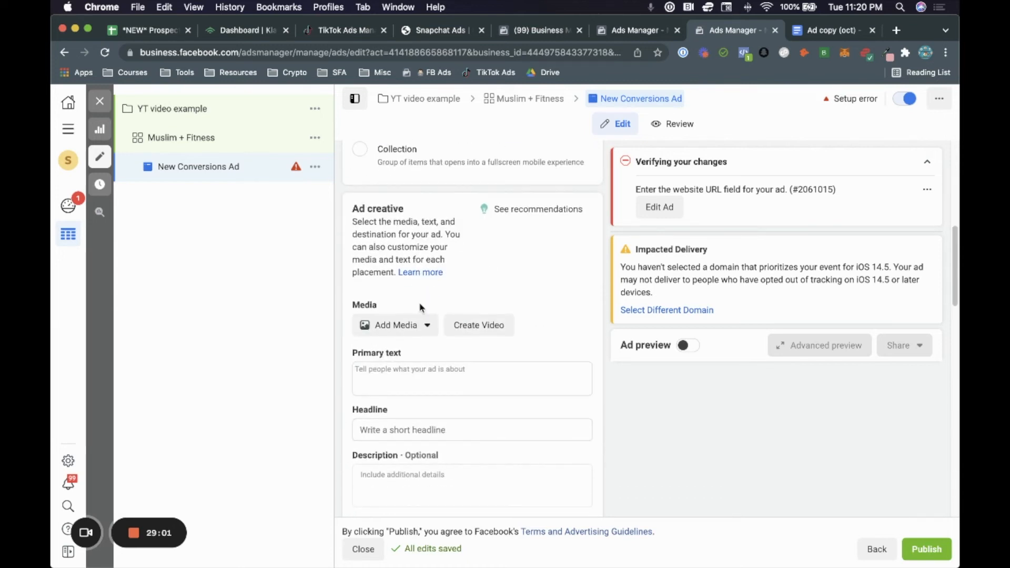
scroll(397, 228, down, 1)
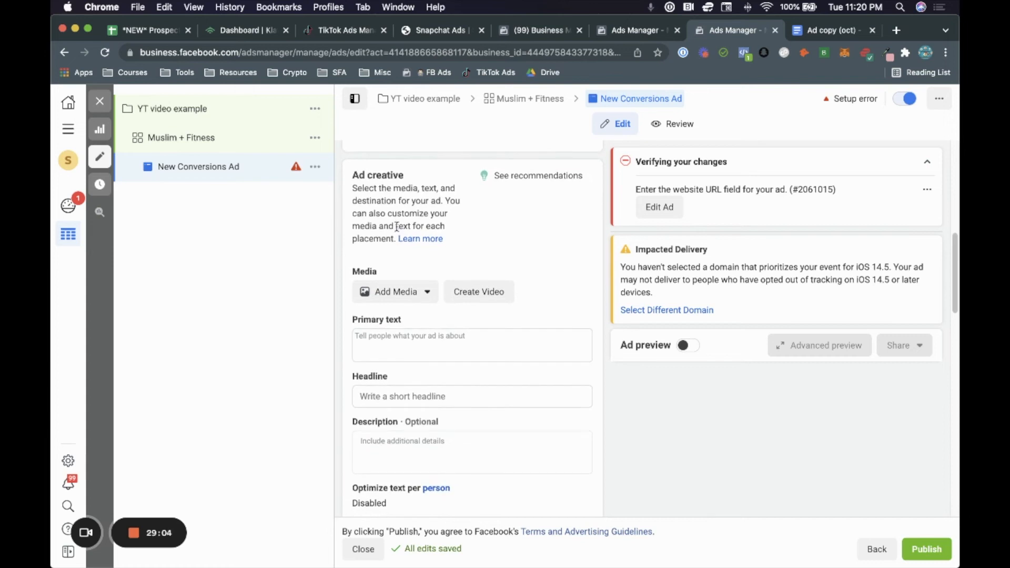
scroll(389, 280, down, 1)
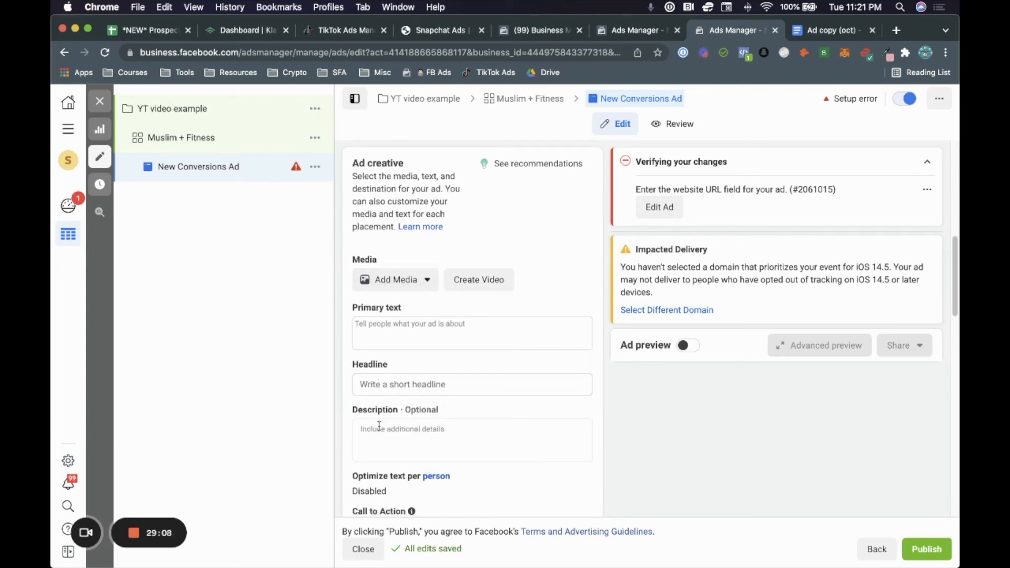
Step: Add the 1920 × 1080 "facebook ad" video from the account videos as the ad's media and continue to cropping
click(402, 285)
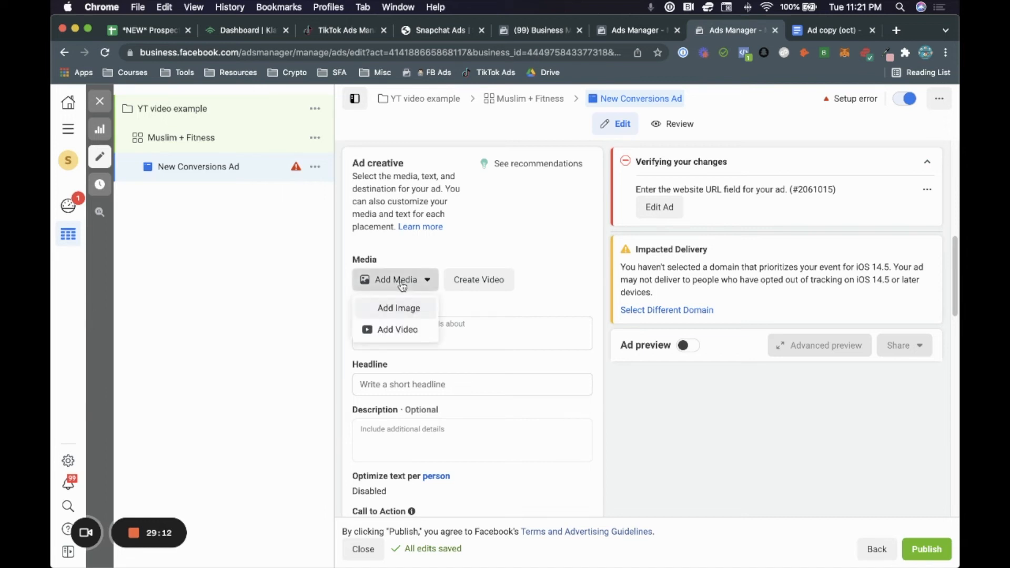
click(398, 329)
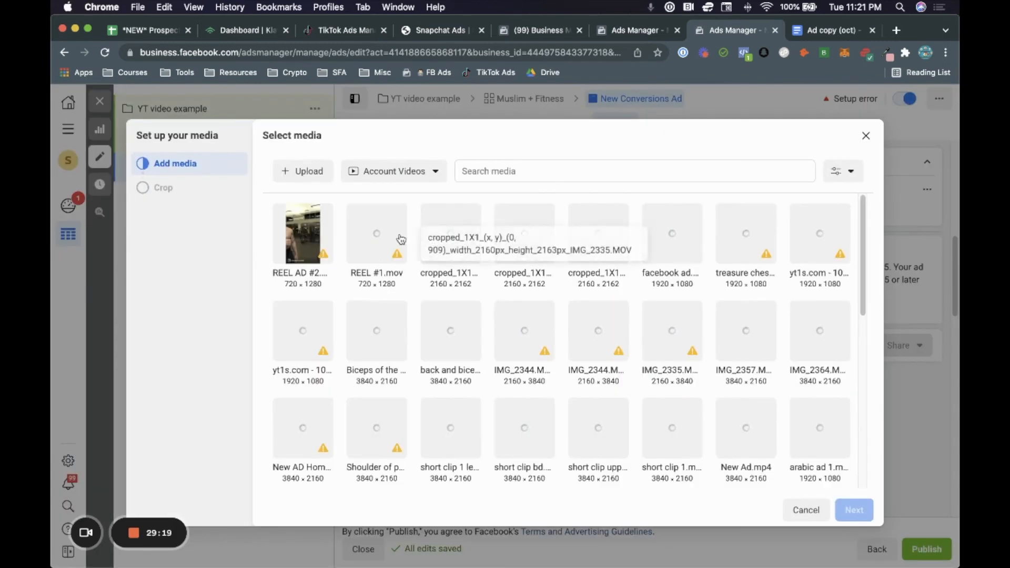
mouse_move(397, 255)
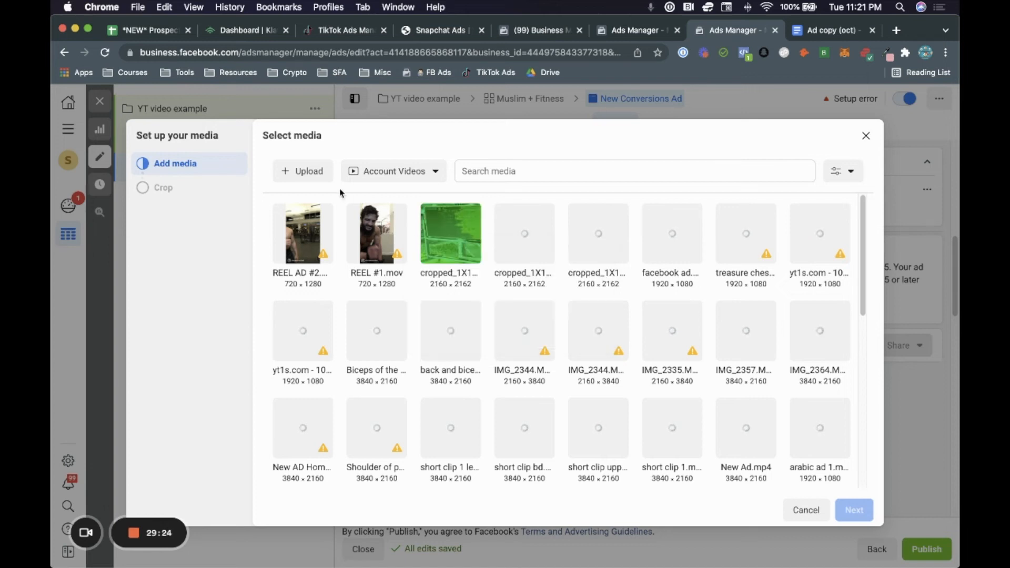
click(310, 171)
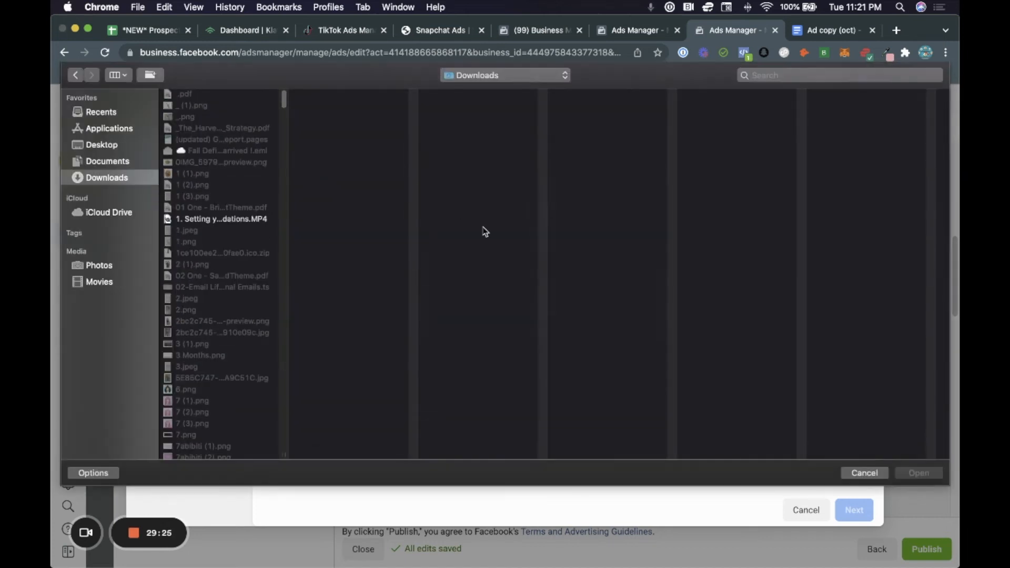
click(855, 474)
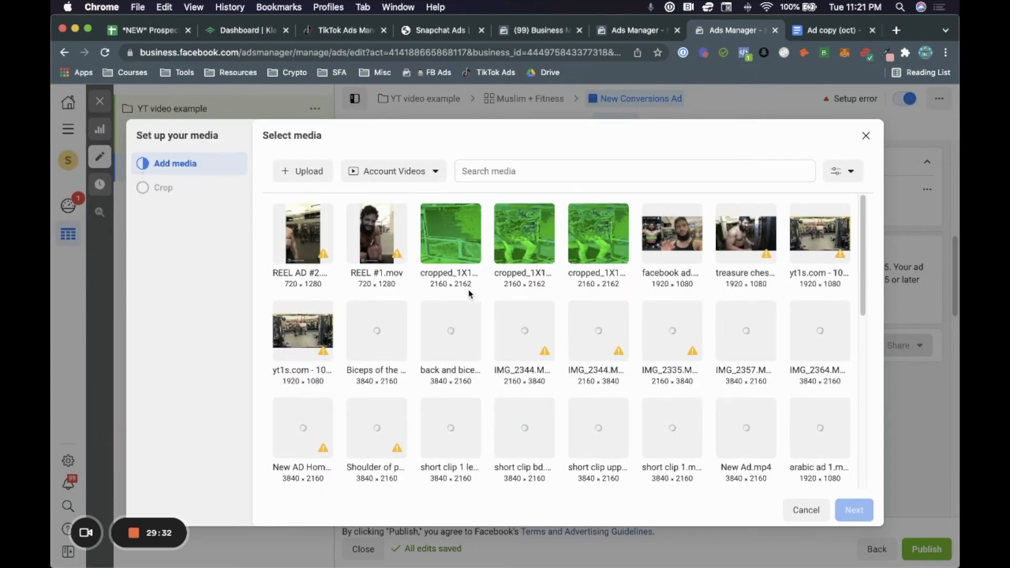
click(672, 234)
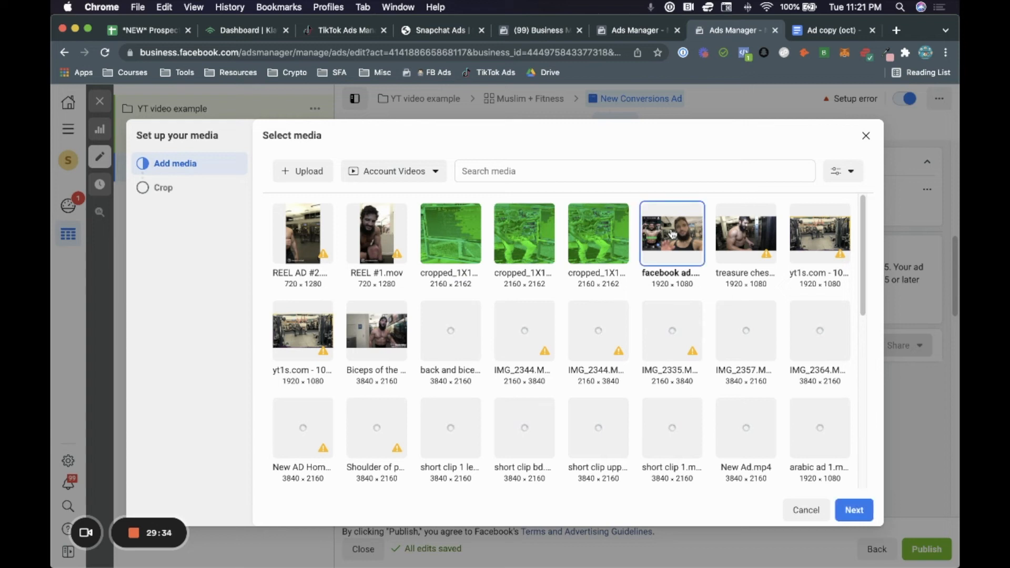
click(849, 513)
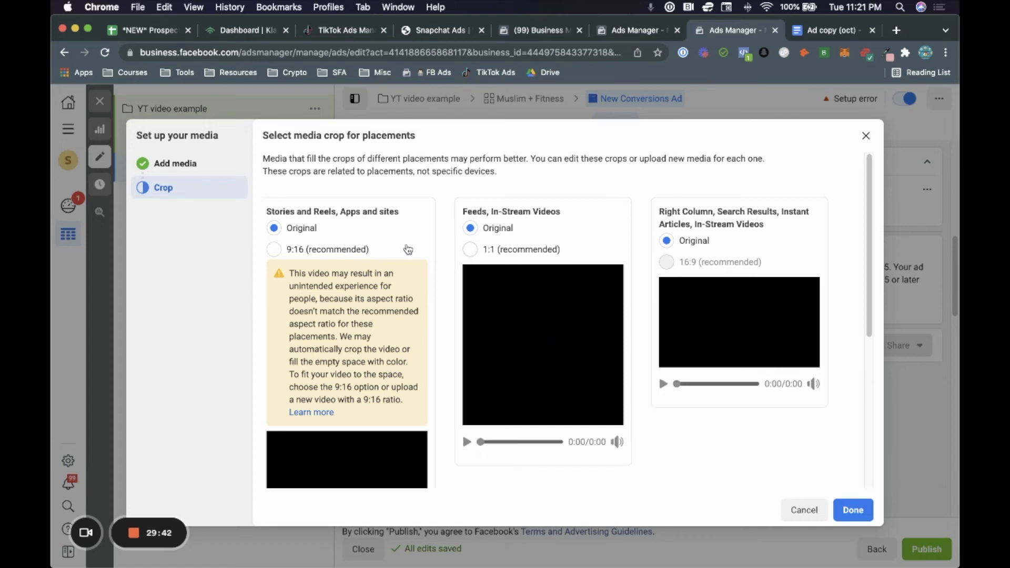
Step: Compare the 1:1 crop with the original for Feeds, In-Stream Videos, keep Original, and finish the media setup
click(475, 253)
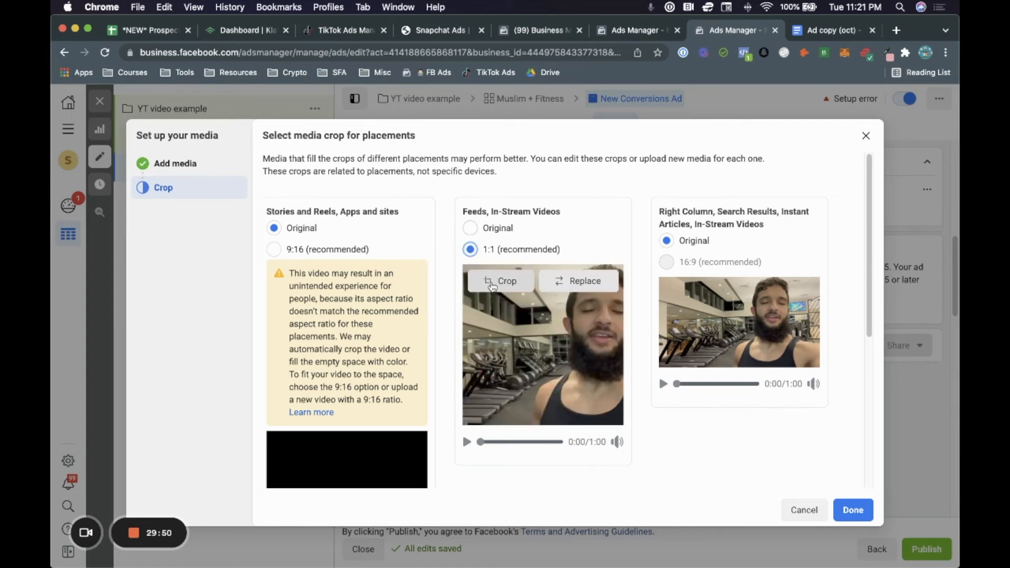
click(471, 229)
click(474, 250)
mouse_move(550, 316)
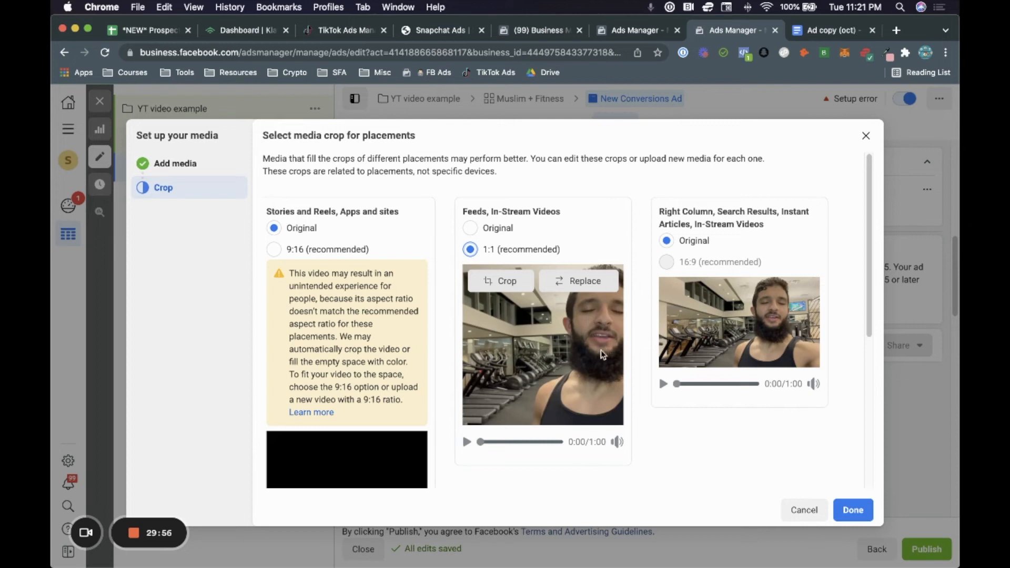
click(470, 228)
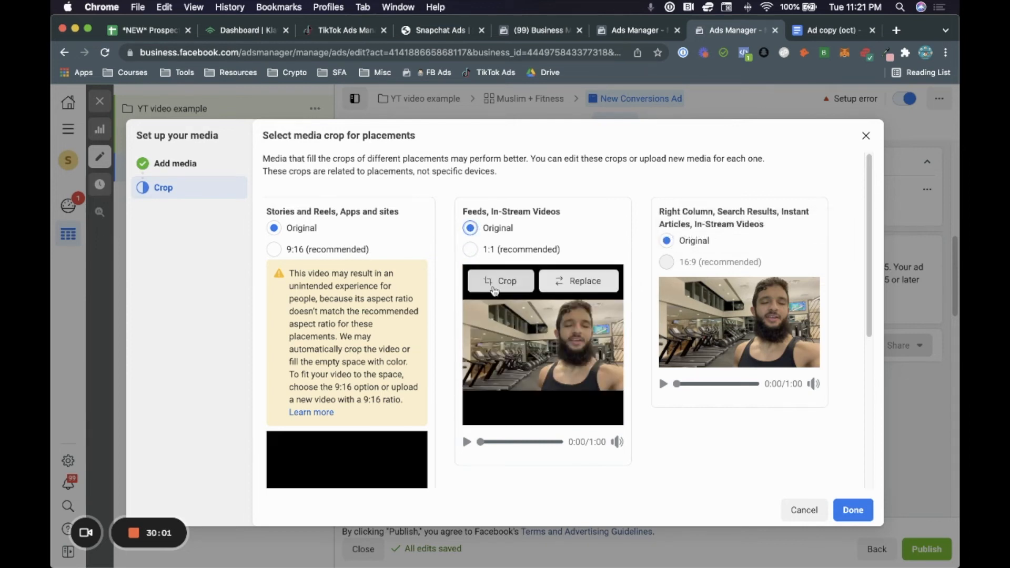
click(849, 510)
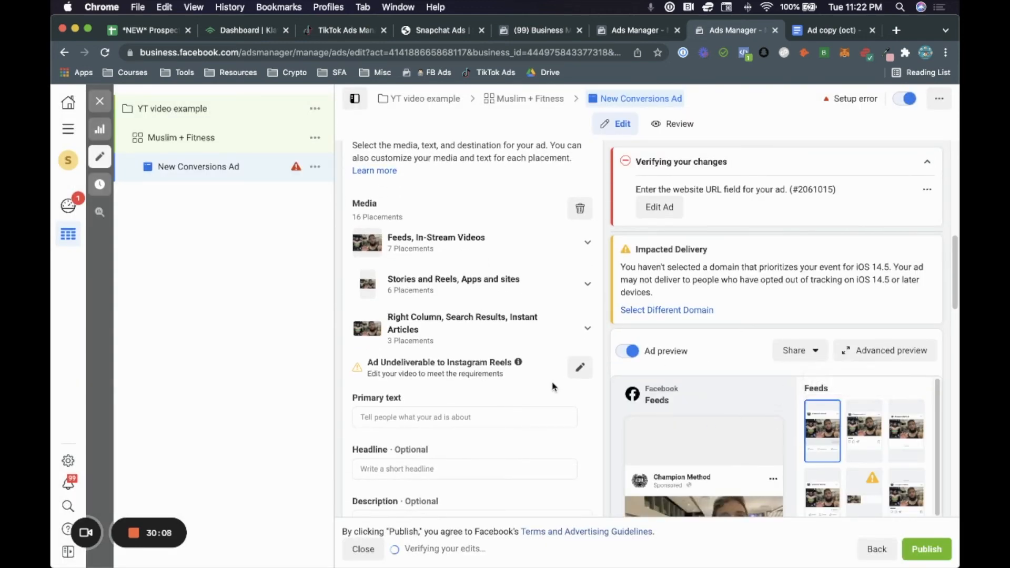
Step: Copy the text under ITS TRUE, including both links, from the "Ad copy (oct)" document into the ad's primary text
scroll(485, 398, down, 2)
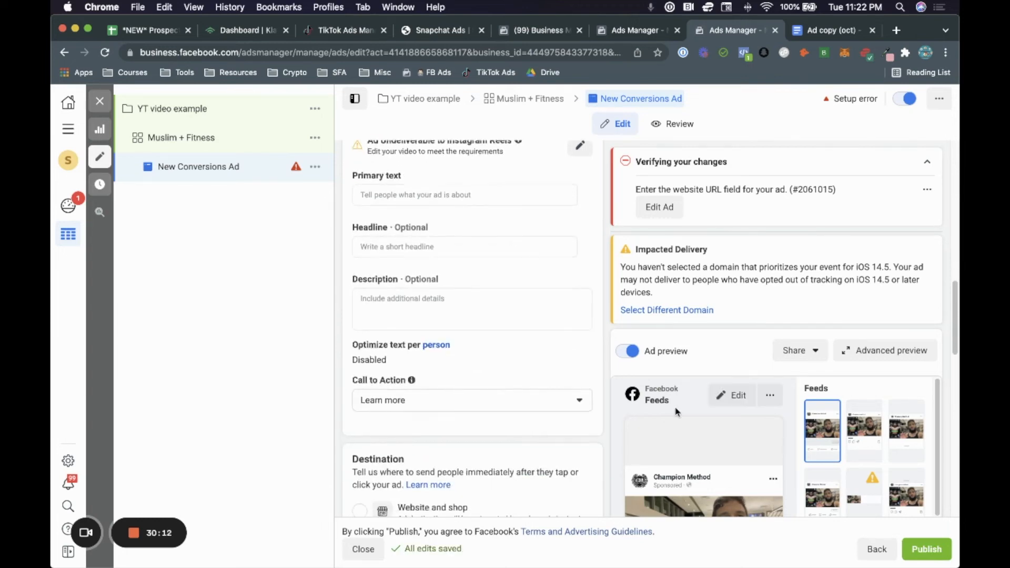
scroll(563, 362, down, 10)
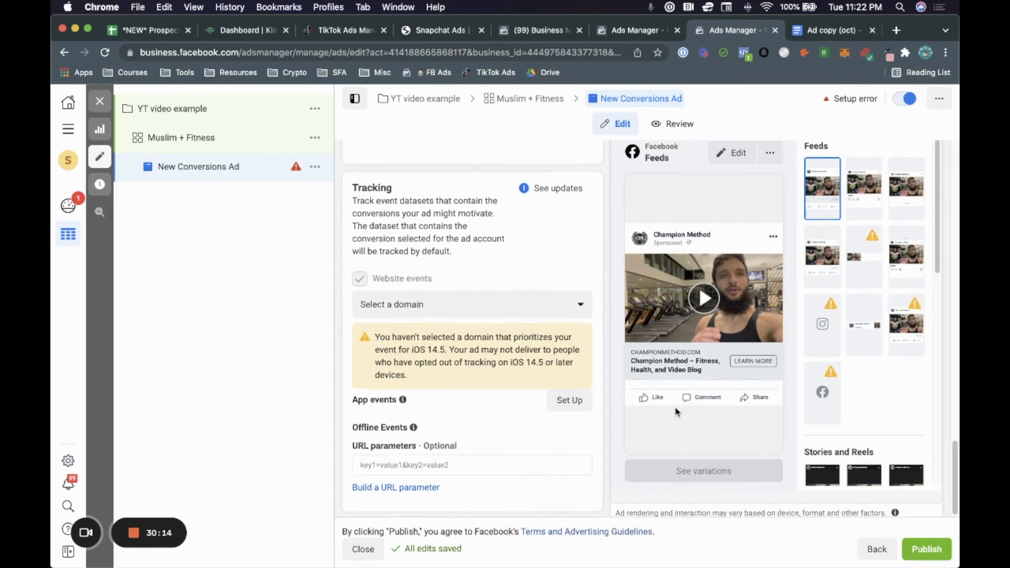
scroll(563, 362, up, 10)
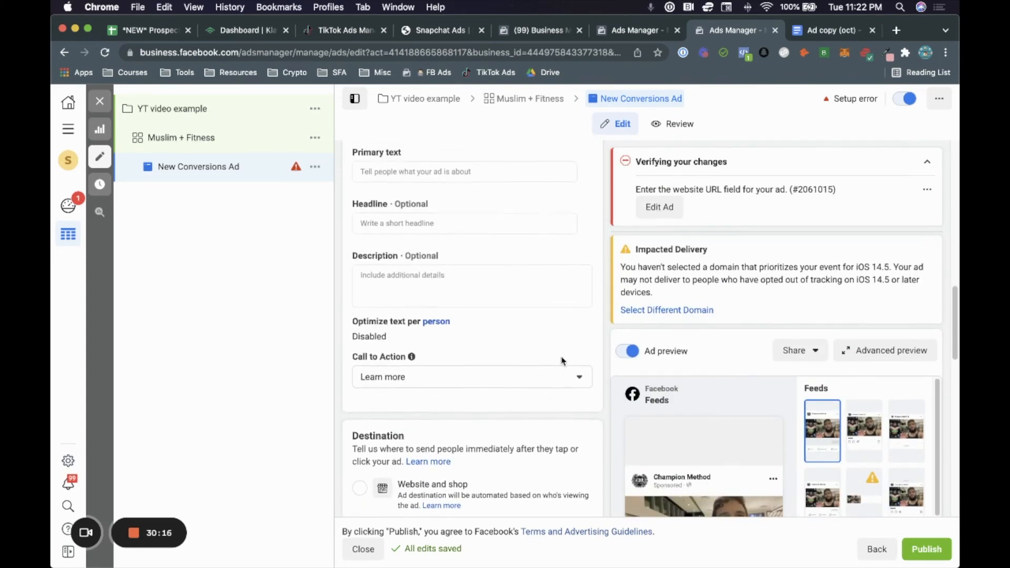
scroll(563, 362, up, 2)
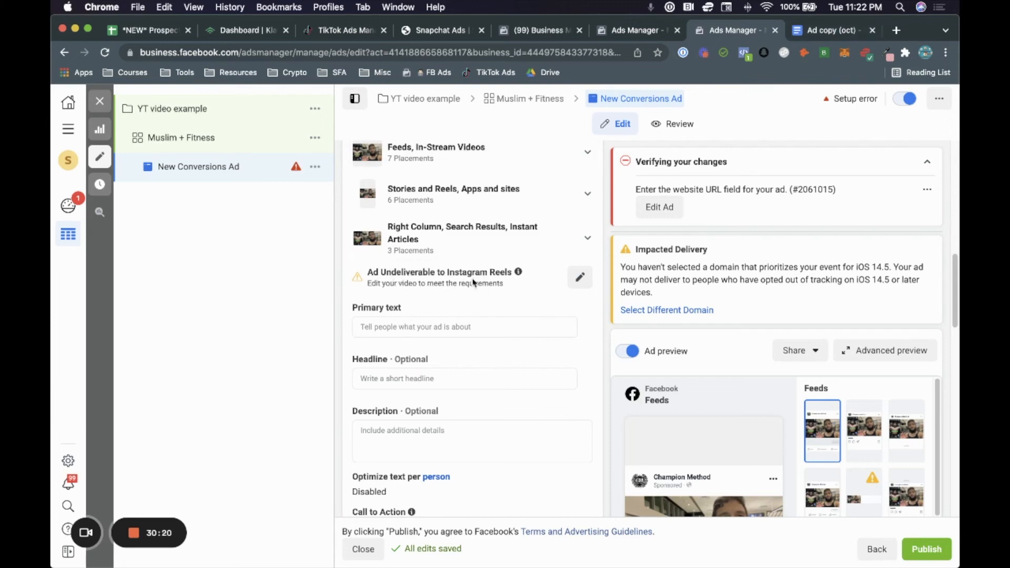
click(820, 32)
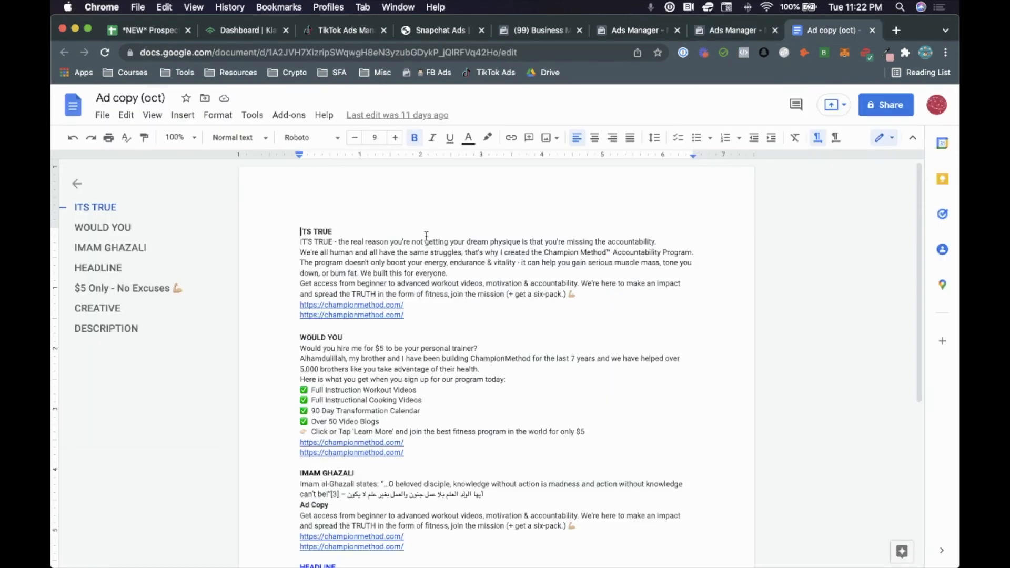
drag(393, 304, 294, 256)
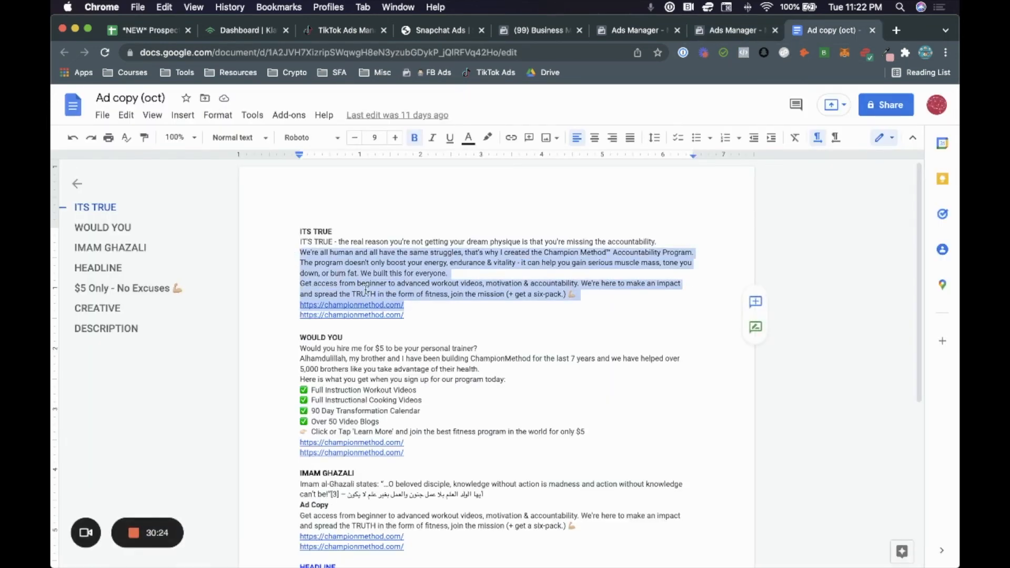
drag(417, 316, 322, 243)
key(super+c)
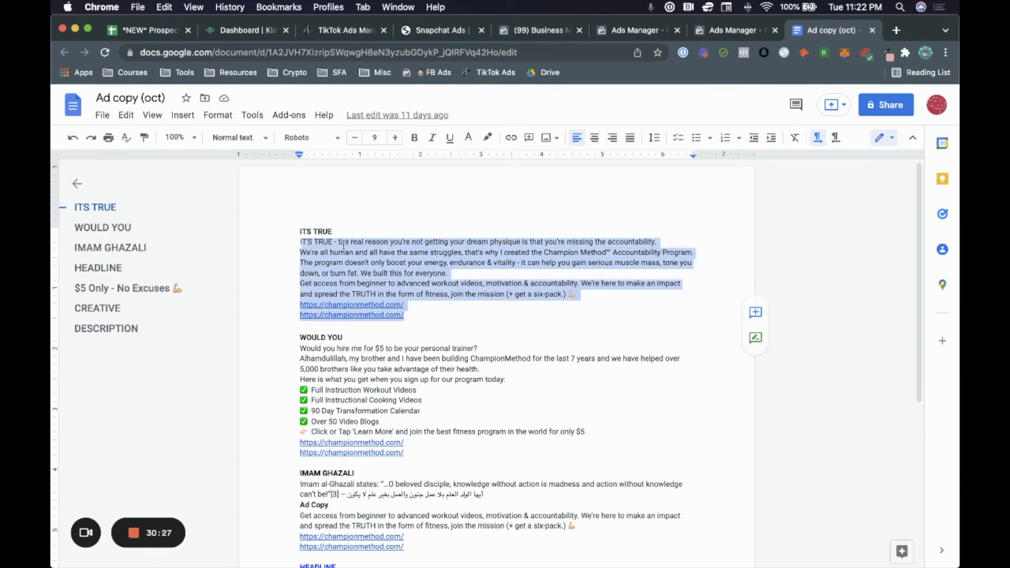
click(713, 33)
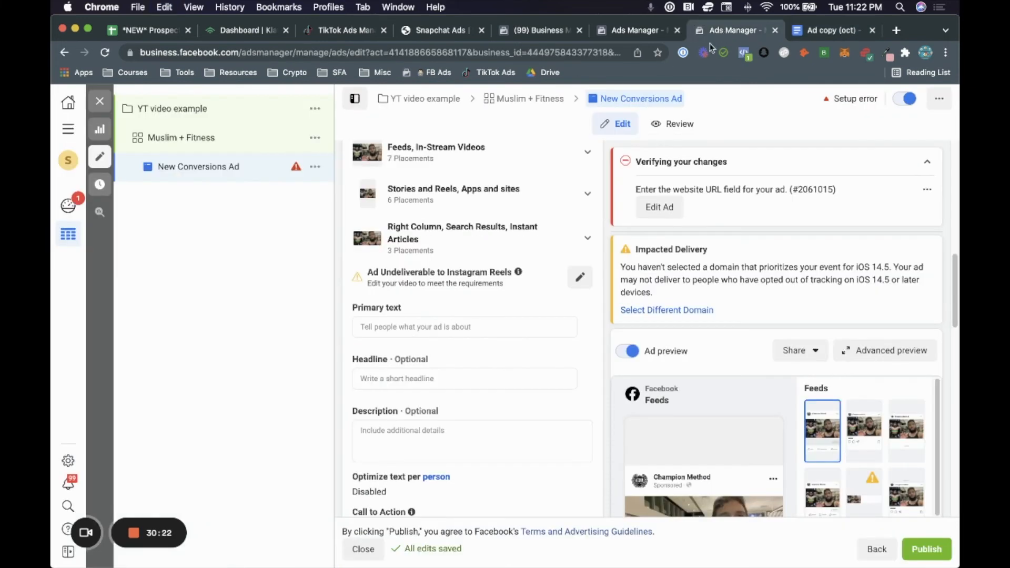
click(410, 327)
key(super+v)
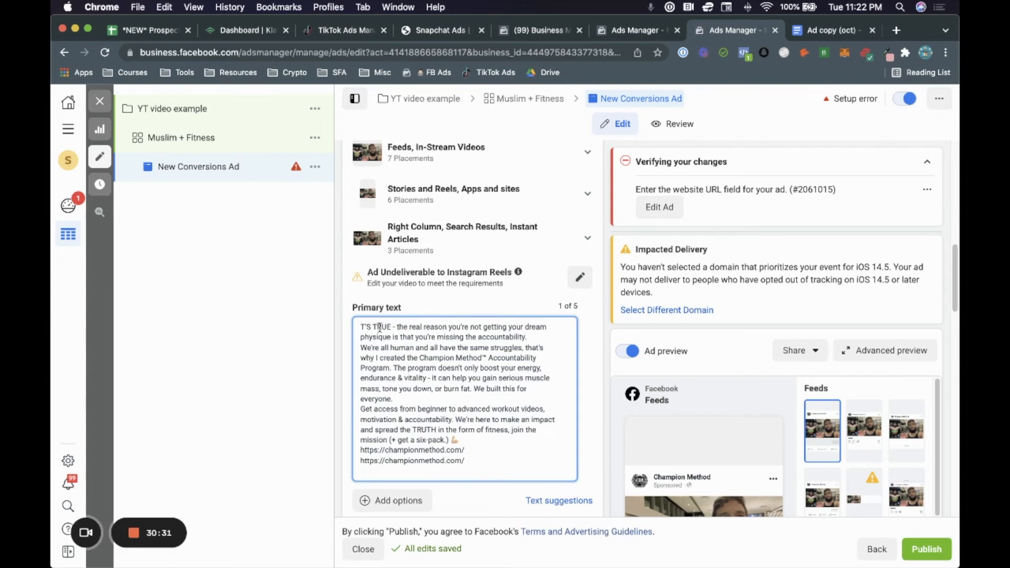
Step: Copy the headline "$5 Only - No Excuses 💪🏼" from the "Ad copy (oct)" document into the ad's headline, without a trailing blank line
scroll(419, 473, down, 3)
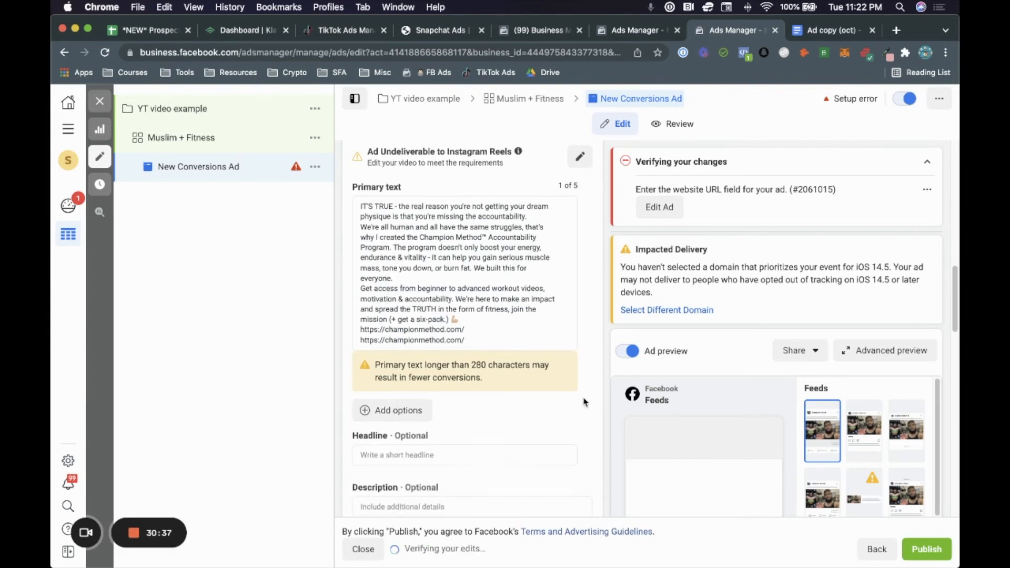
scroll(438, 406, down, 2)
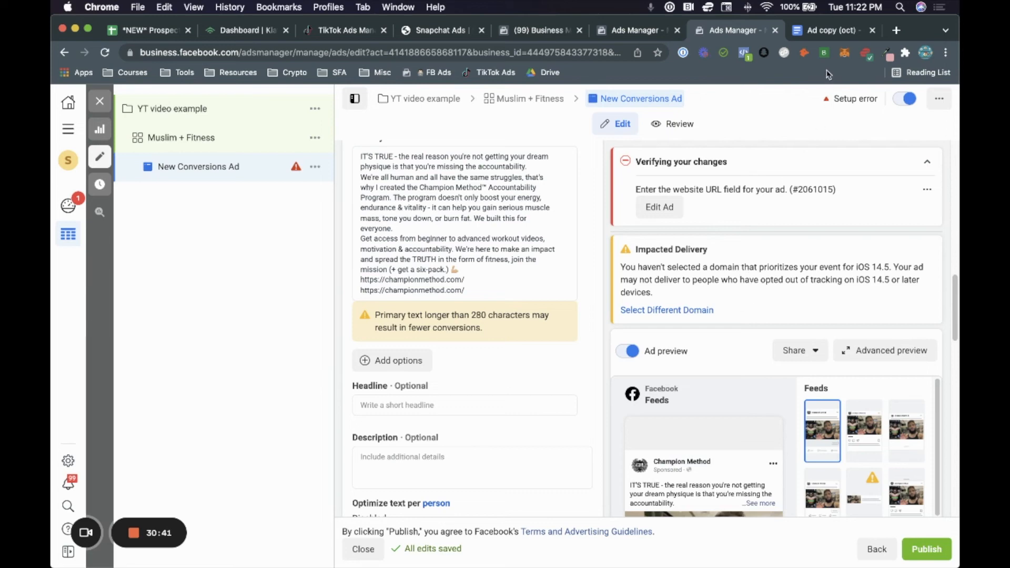
click(822, 35)
scroll(500, 372, down, 5)
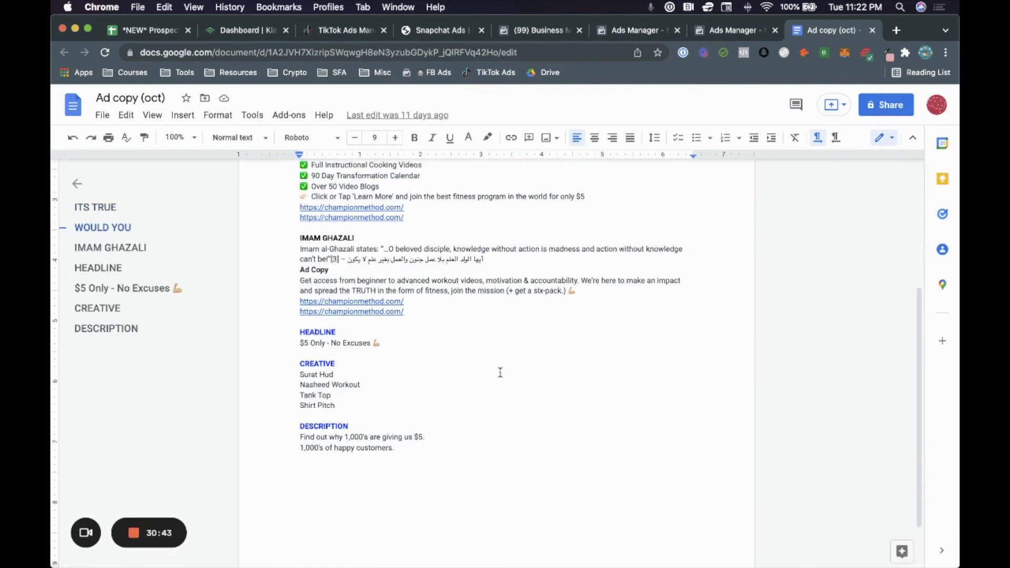
scroll(500, 372, down, 1)
triple_click(322, 308)
key(super+c)
click(732, 34)
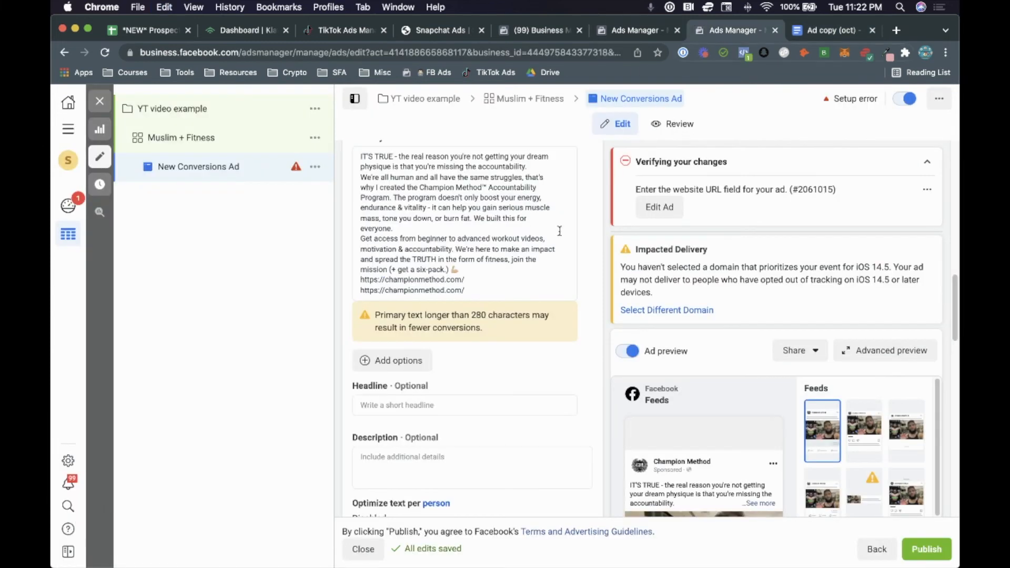
click(397, 405)
key(super+v)
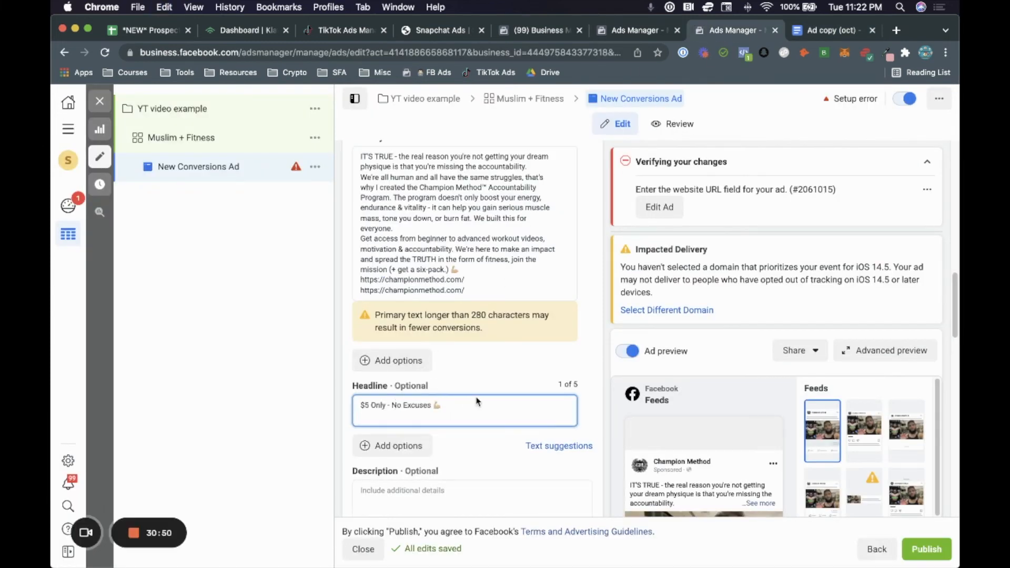
key(BackSpace)
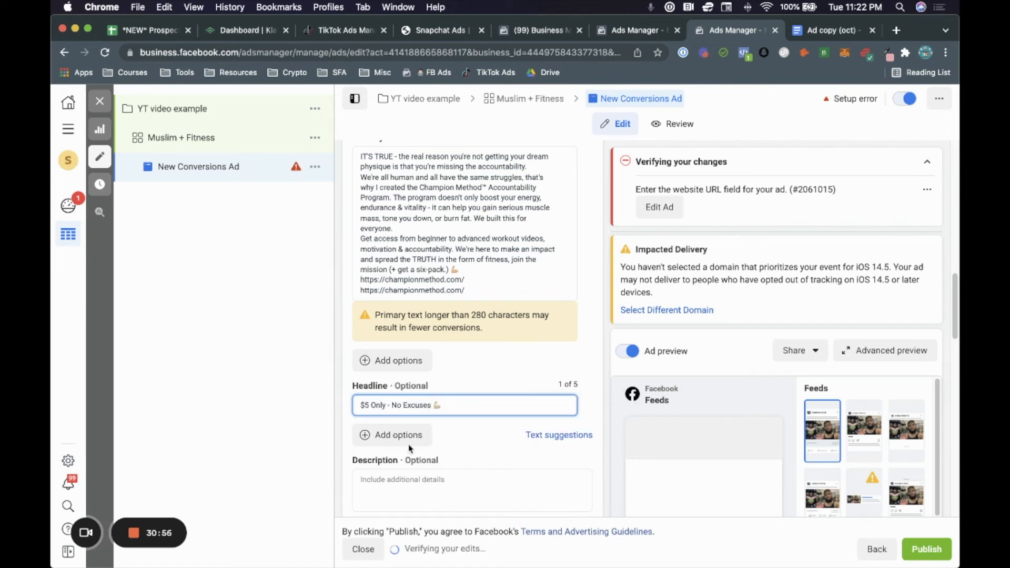
Step: Copy "Find out why 1,000's are giving us $5." from the ad copy document into the ad's description
click(824, 31)
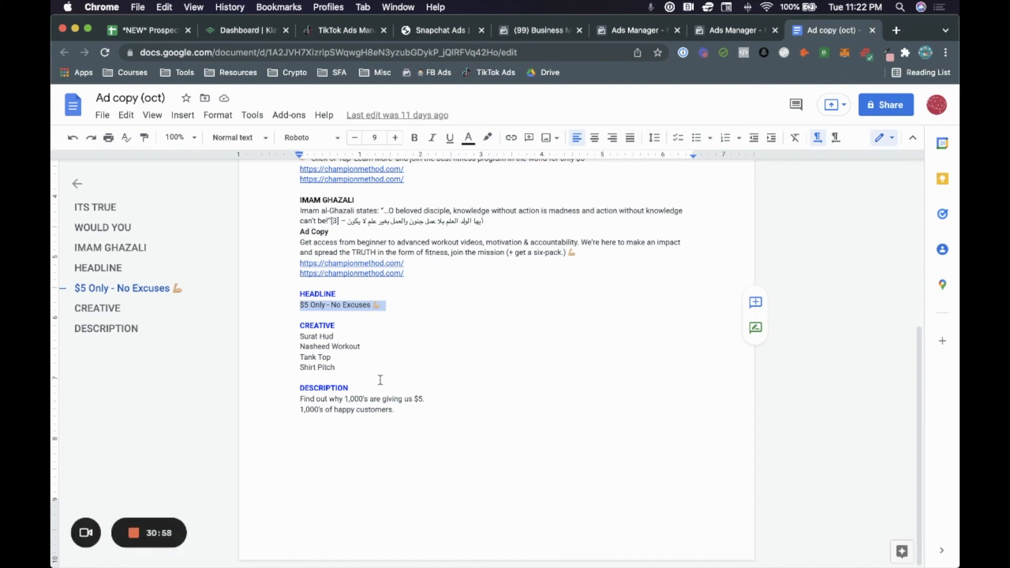
triple_click(371, 399)
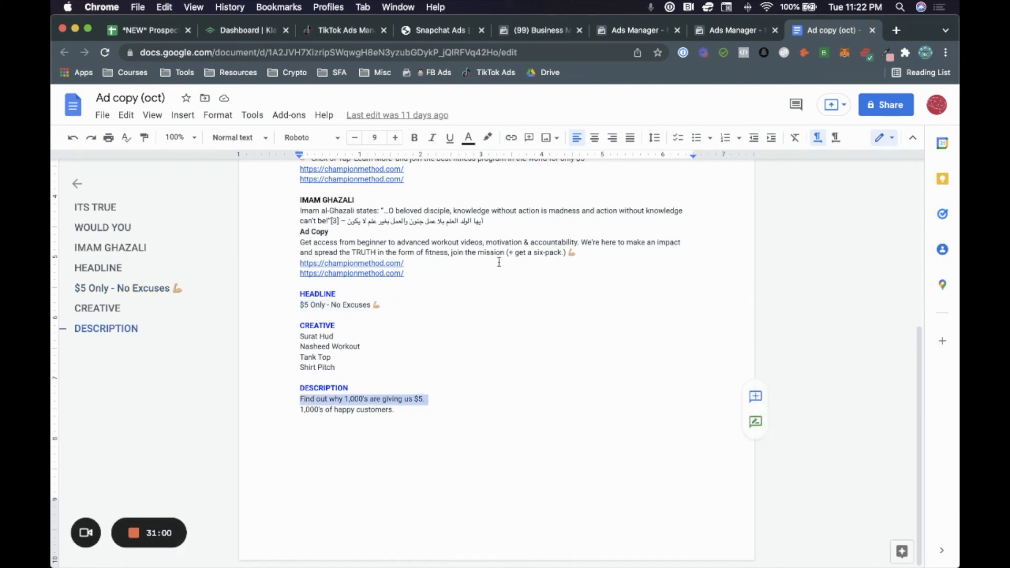
click(724, 34)
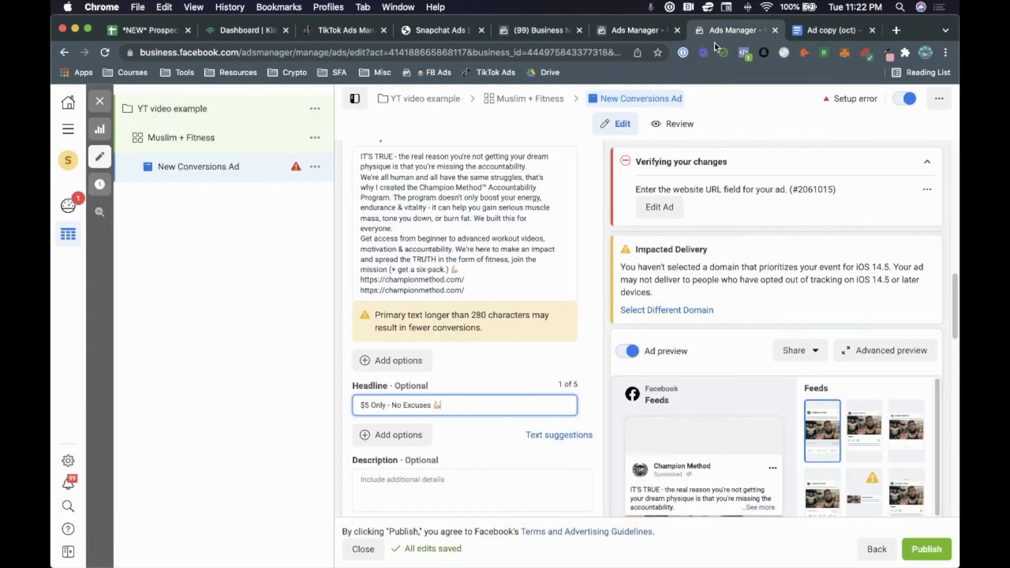
click(455, 425)
key(super+v)
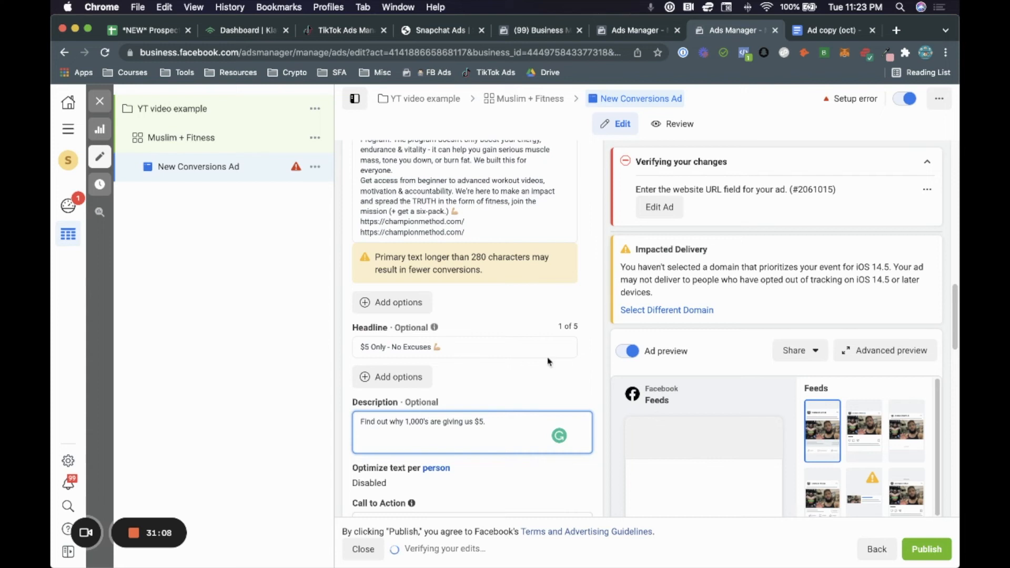
Step: Look through the ad's call to action options and set it to Shop now
scroll(588, 363, down, 3)
scroll(496, 383, down, 1)
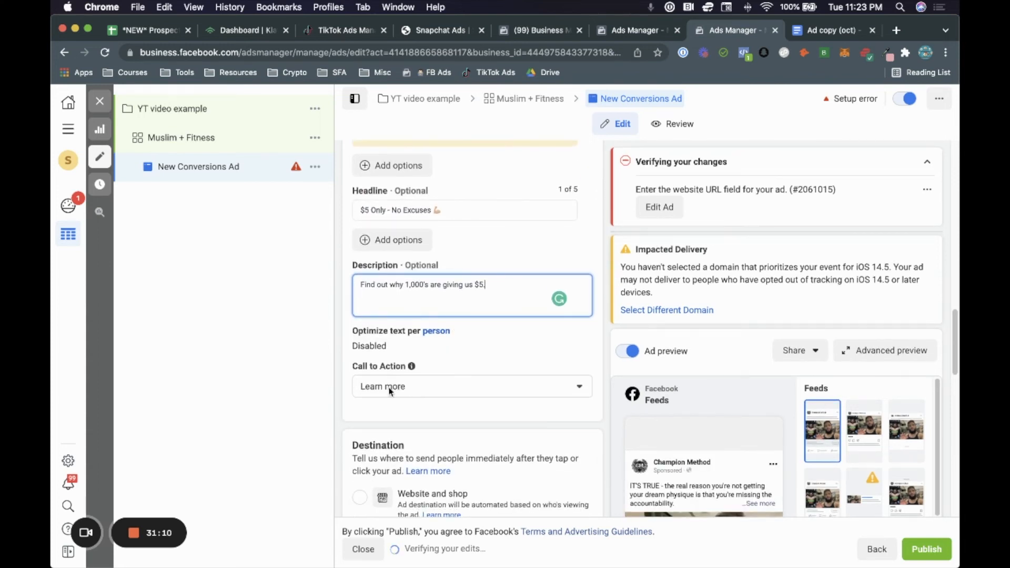
click(421, 391)
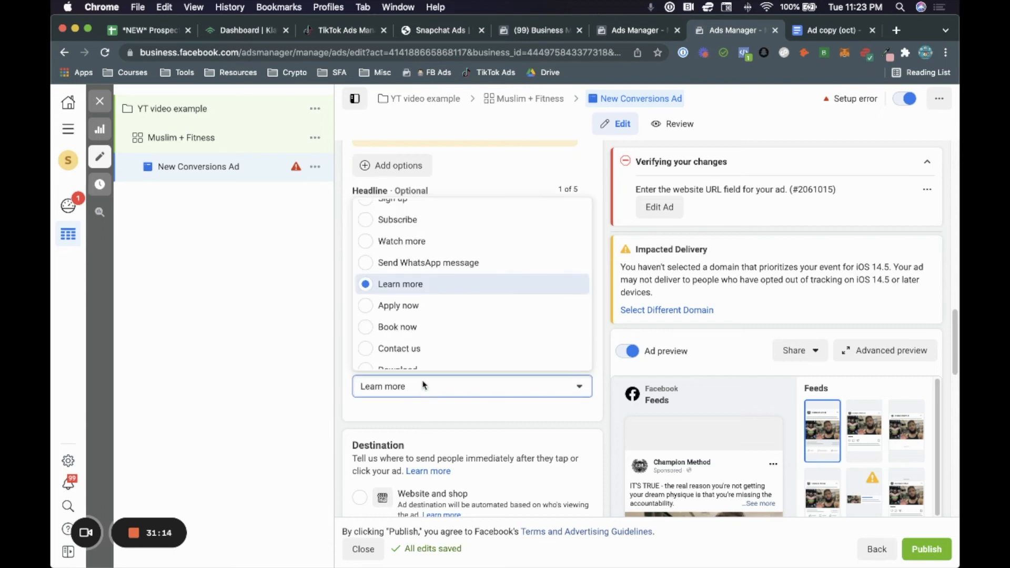
scroll(419, 315, up, 2)
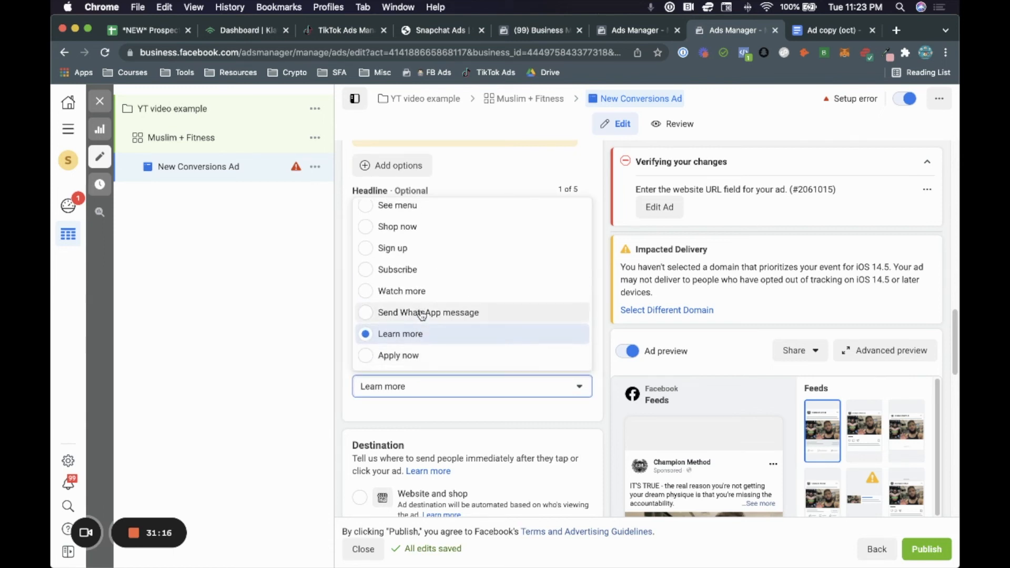
scroll(421, 314, up, 3)
scroll(422, 315, down, 2)
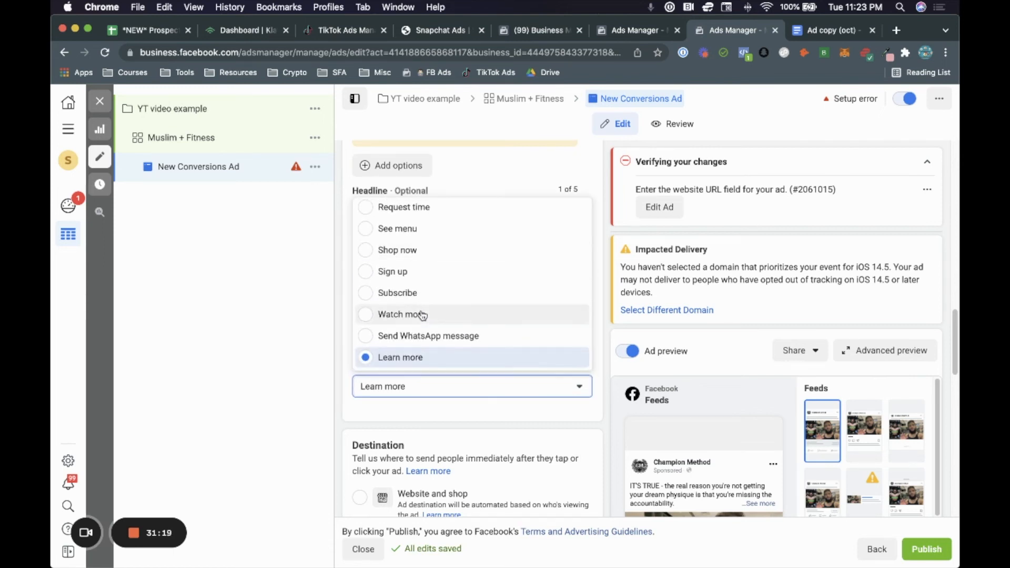
scroll(452, 269, up, 1)
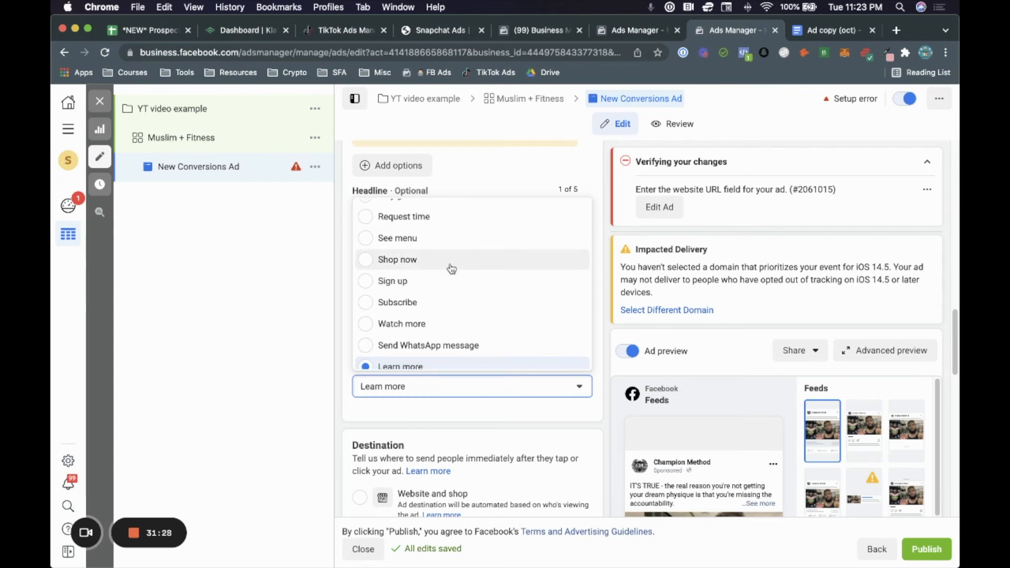
click(451, 268)
scroll(496, 368, down, 3)
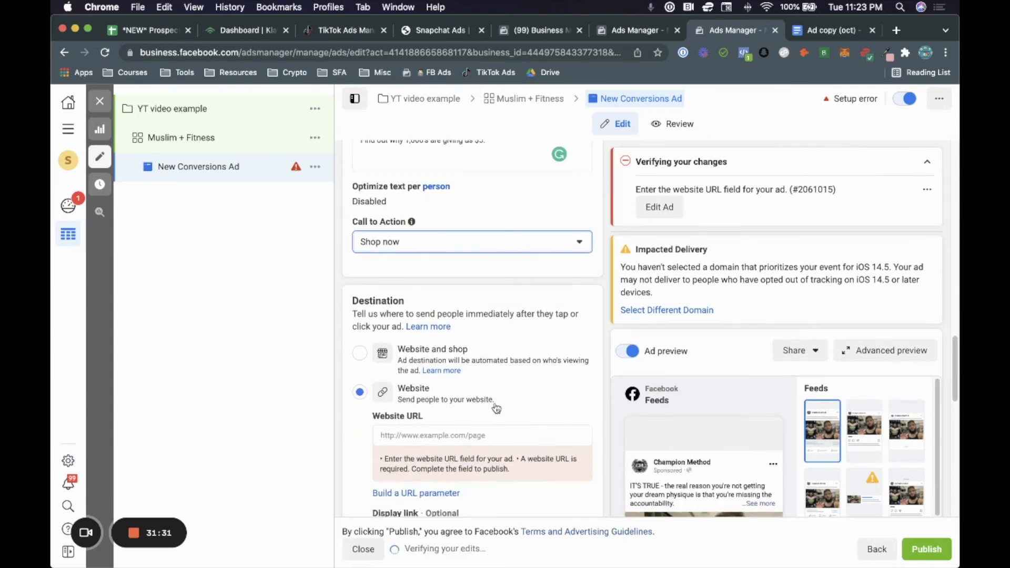
scroll(496, 407, down, 1)
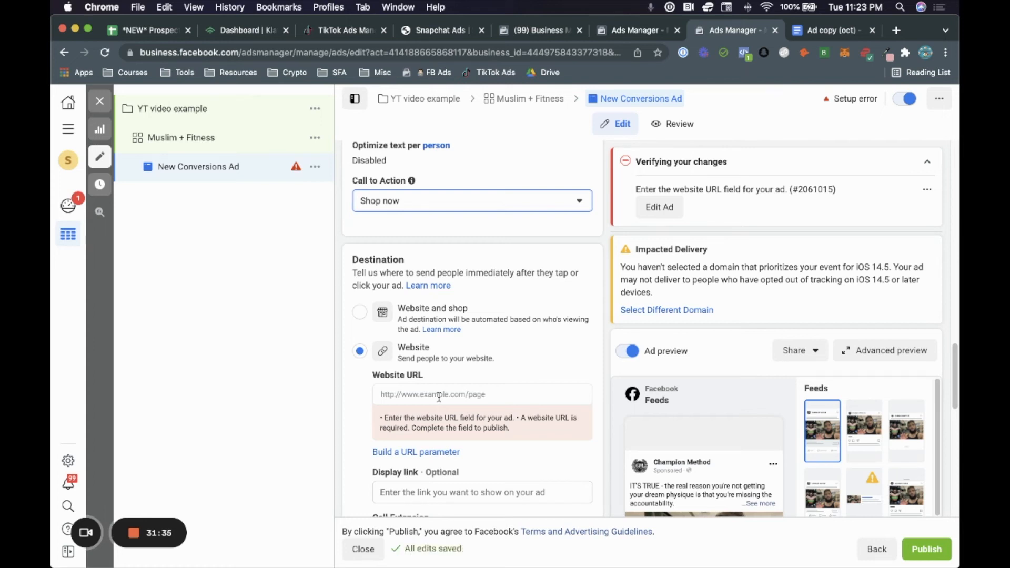
click(896, 31)
text(ch)
key(Return)
click(283, 52)
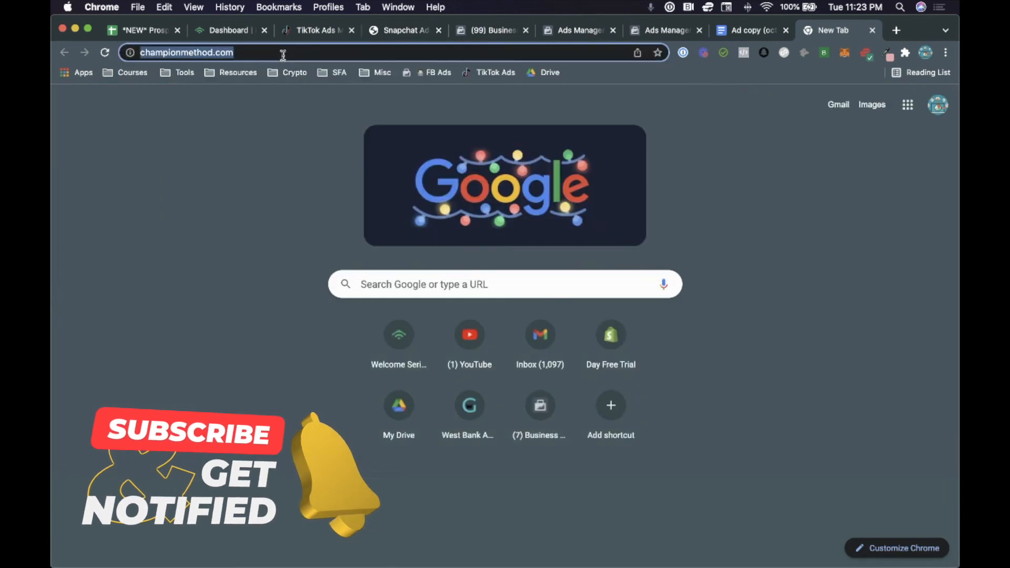
click(678, 30)
scroll(402, 363, down, 1)
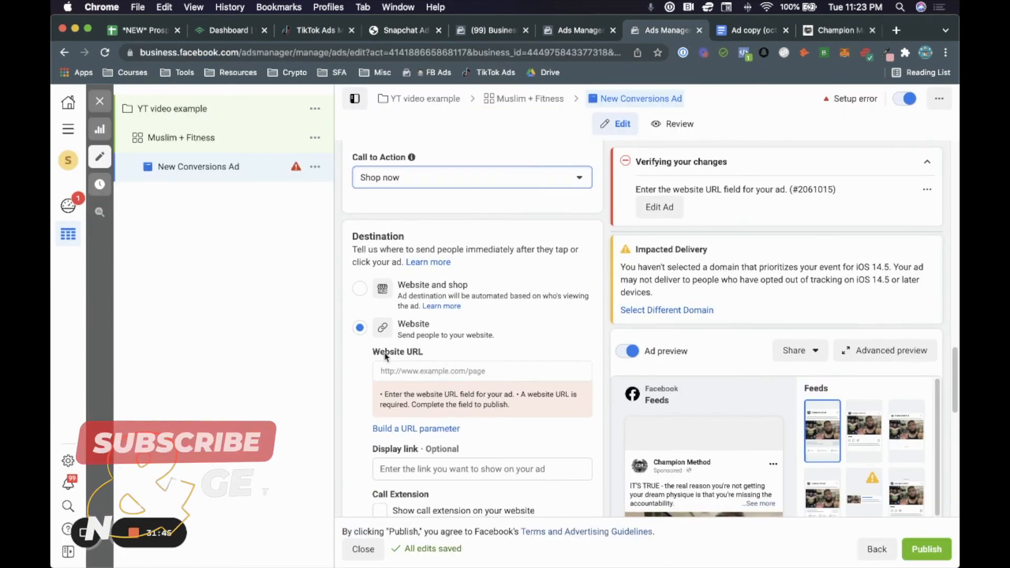
click(418, 371)
key(super+v)
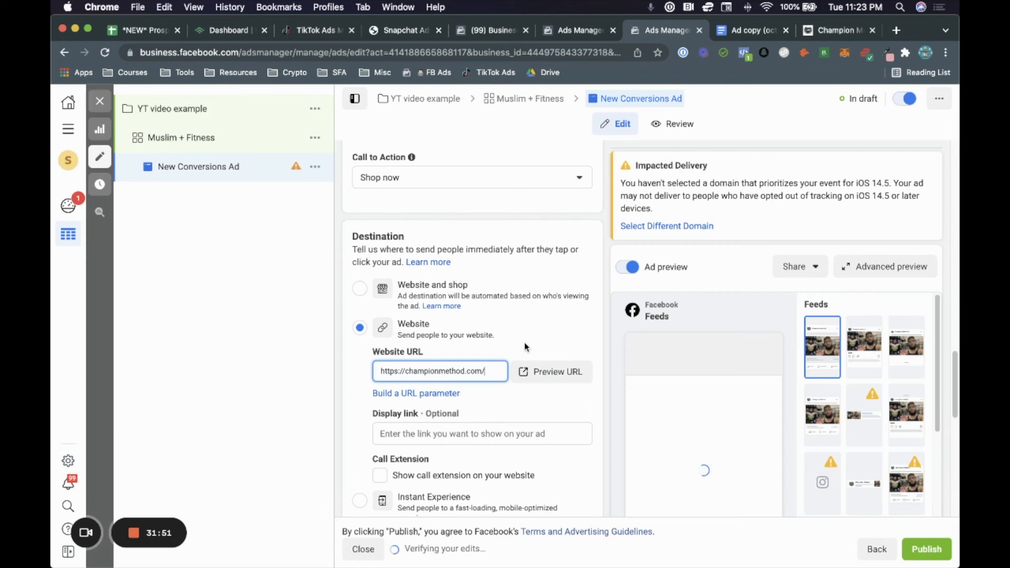
Step: Check the ad preview, and copy championmethod.com from the website URL into the ad's display link
scroll(471, 375, down, 2)
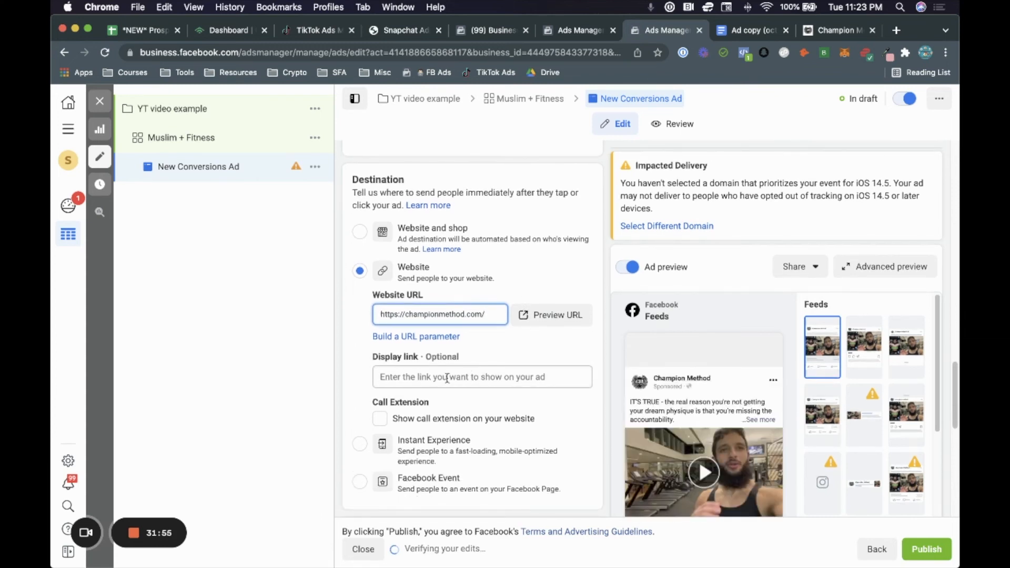
scroll(704, 371, down, 6)
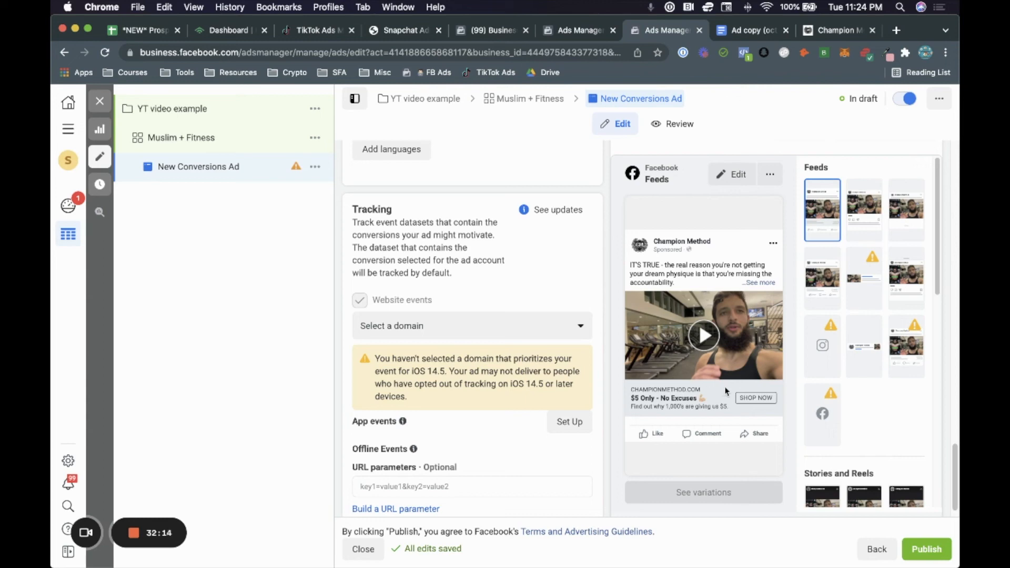
scroll(478, 342, up, 3)
scroll(472, 337, up, 8)
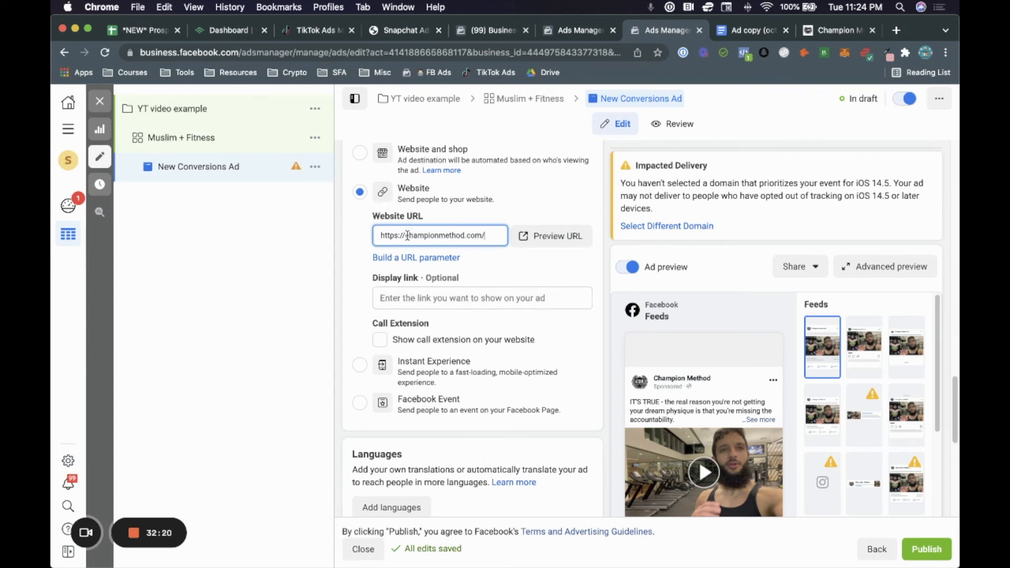
drag(409, 237, 476, 236)
key(super+c)
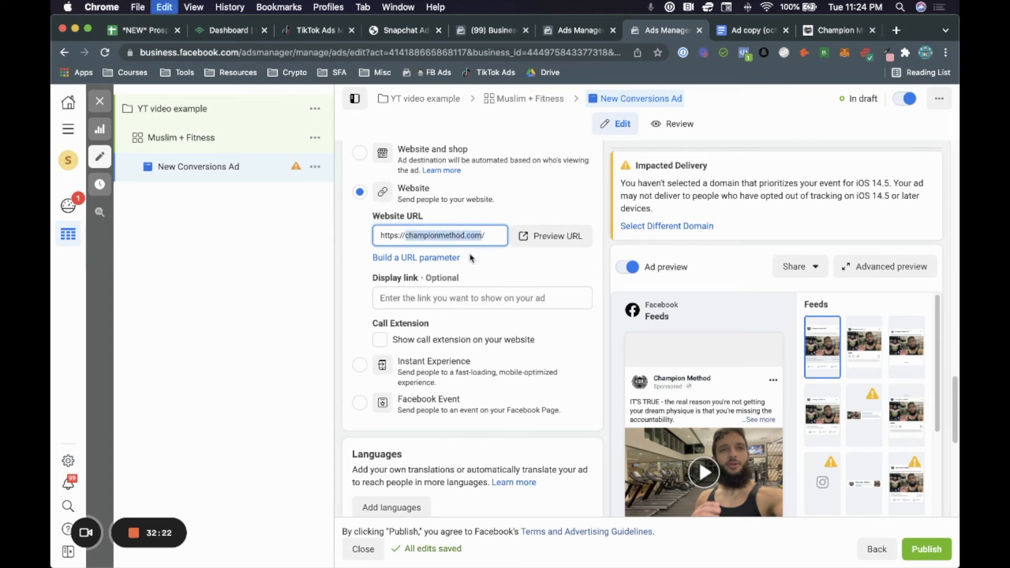
click(442, 300)
key(super+v)
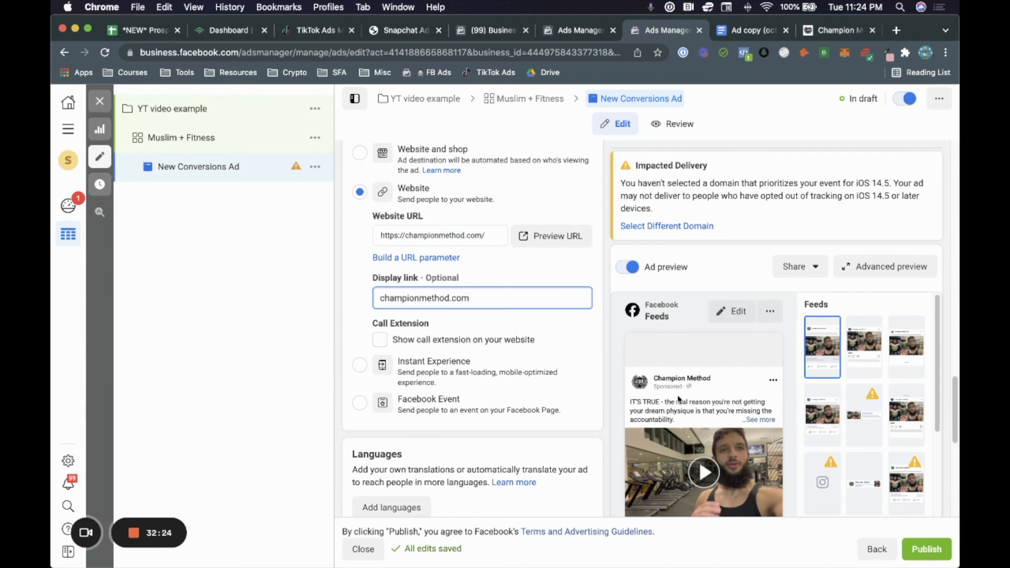
Step: Review the destination settings and select championmethod.com as the domain for tracking the ad's website events
scroll(705, 413, down, 5)
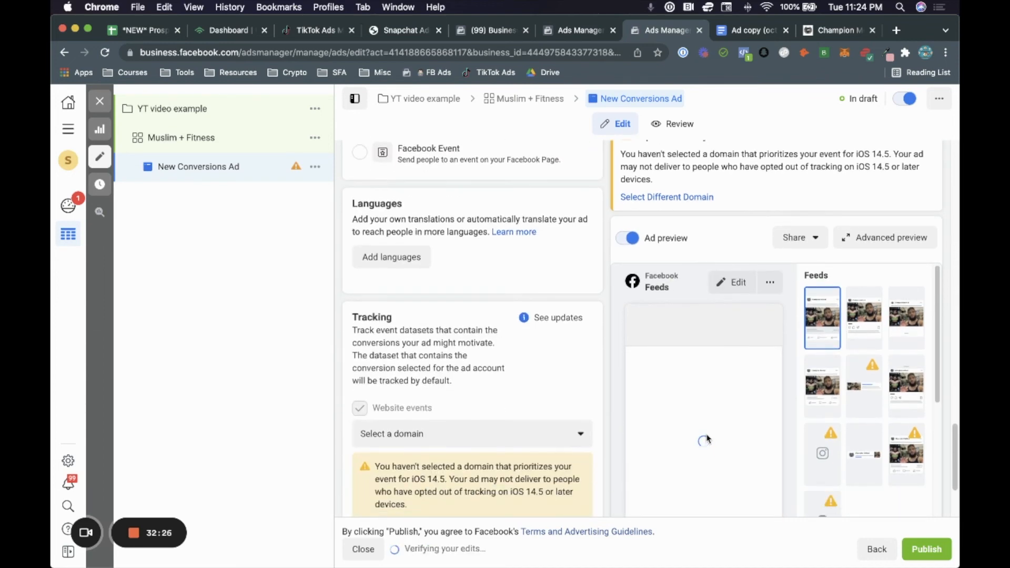
scroll(705, 432, down, 2)
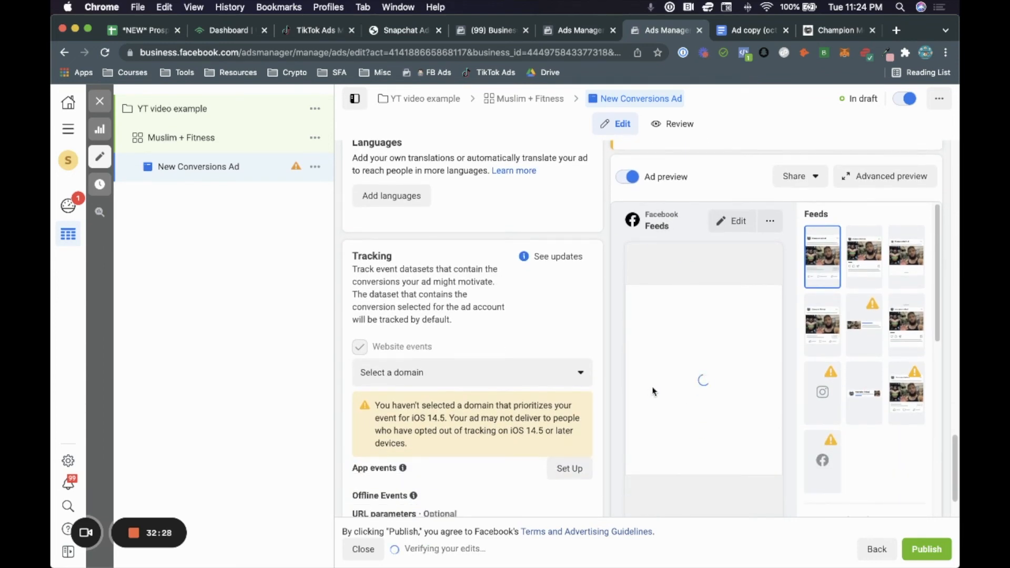
scroll(487, 367, up, 8)
scroll(475, 348, up, 2)
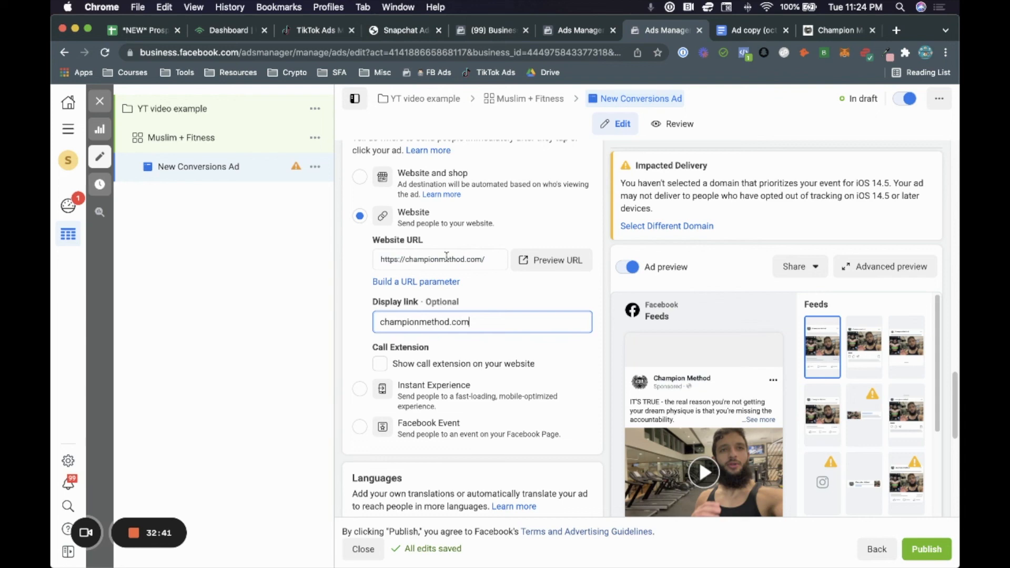
scroll(516, 307, down, 3)
scroll(517, 310, down, 3)
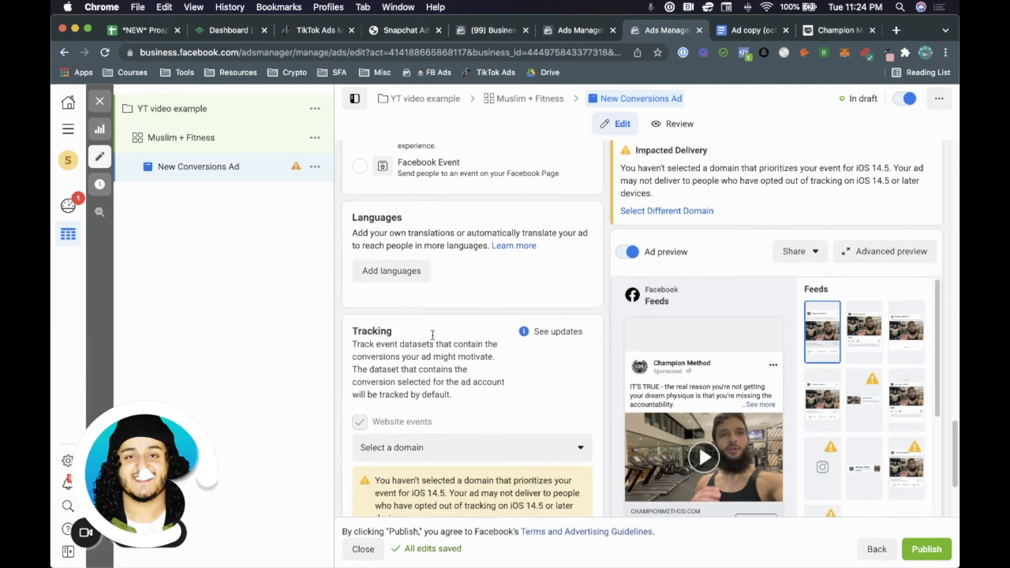
scroll(422, 318, down, 3)
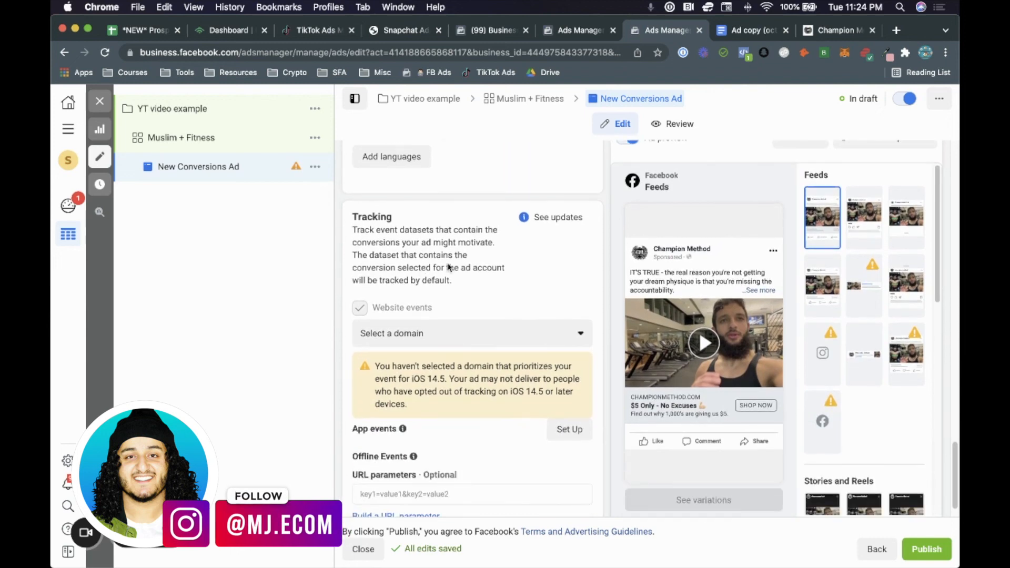
click(458, 342)
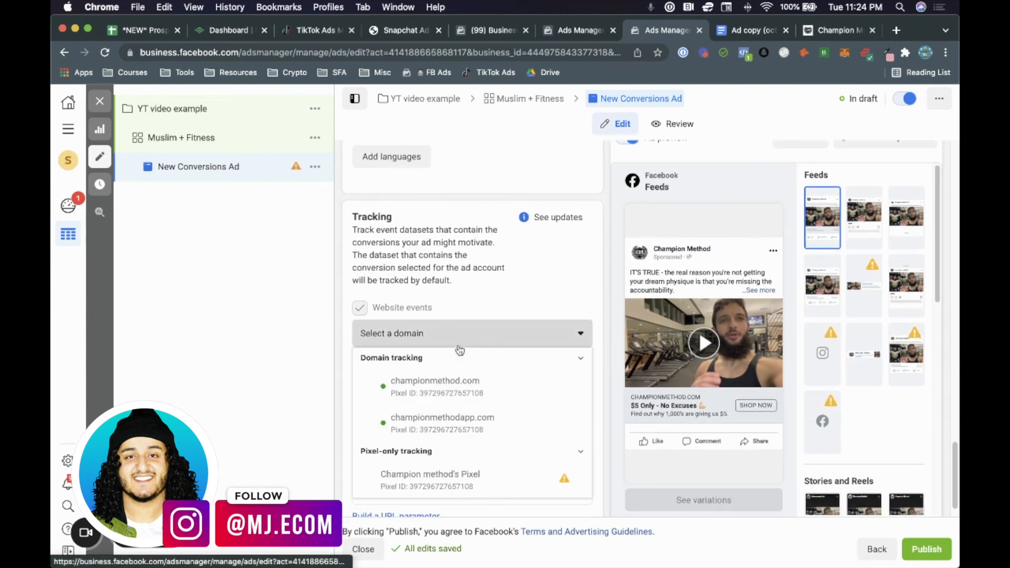
click(465, 384)
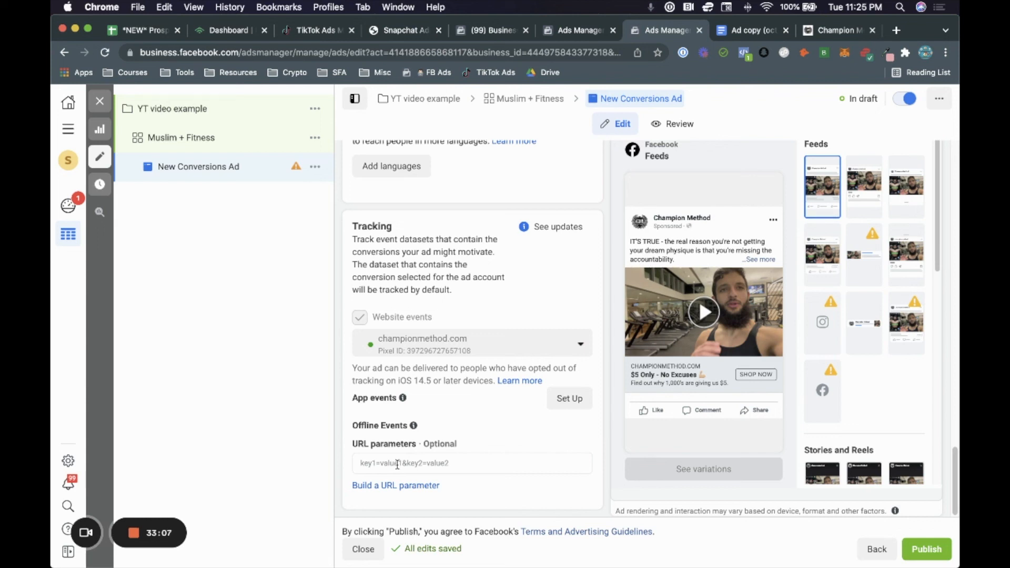
click(397, 463)
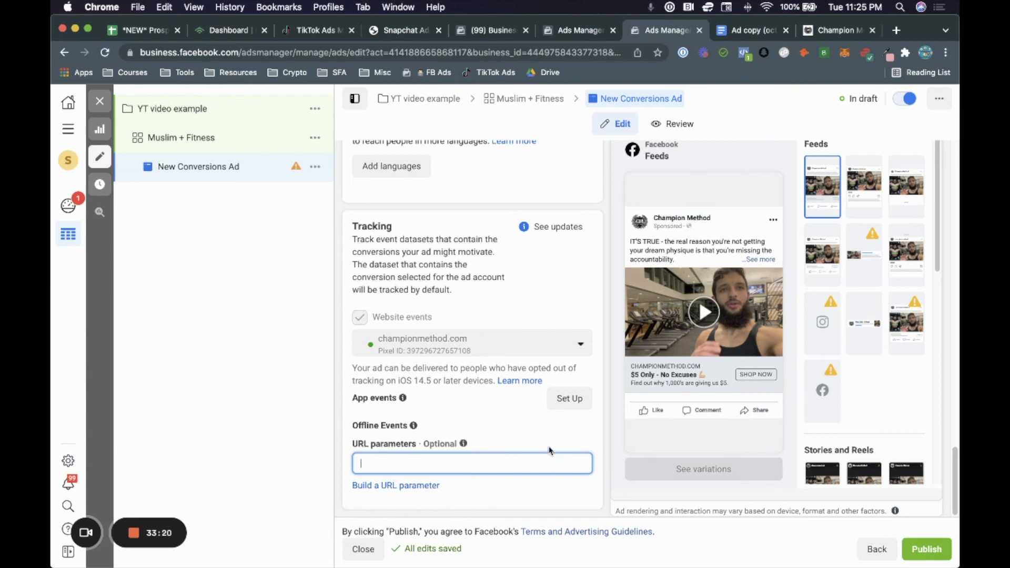
scroll(605, 416, up, 1)
scroll(699, 387, up, 1)
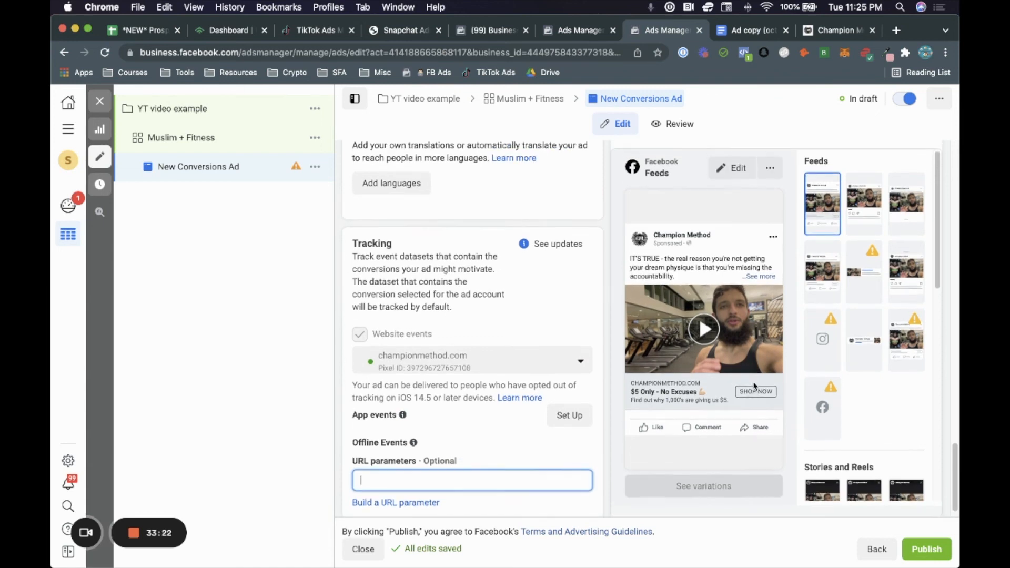
scroll(741, 388, up, 1)
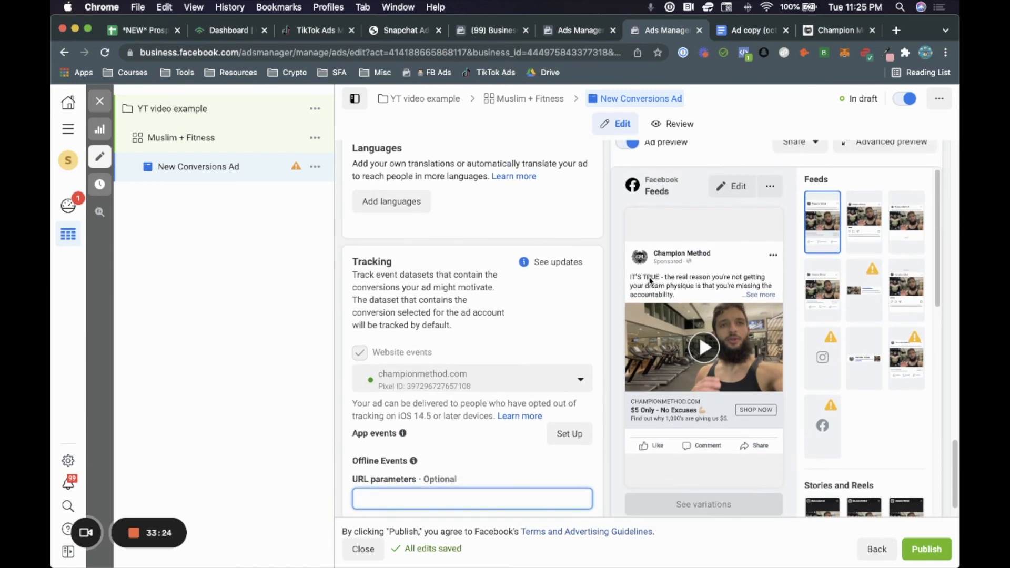
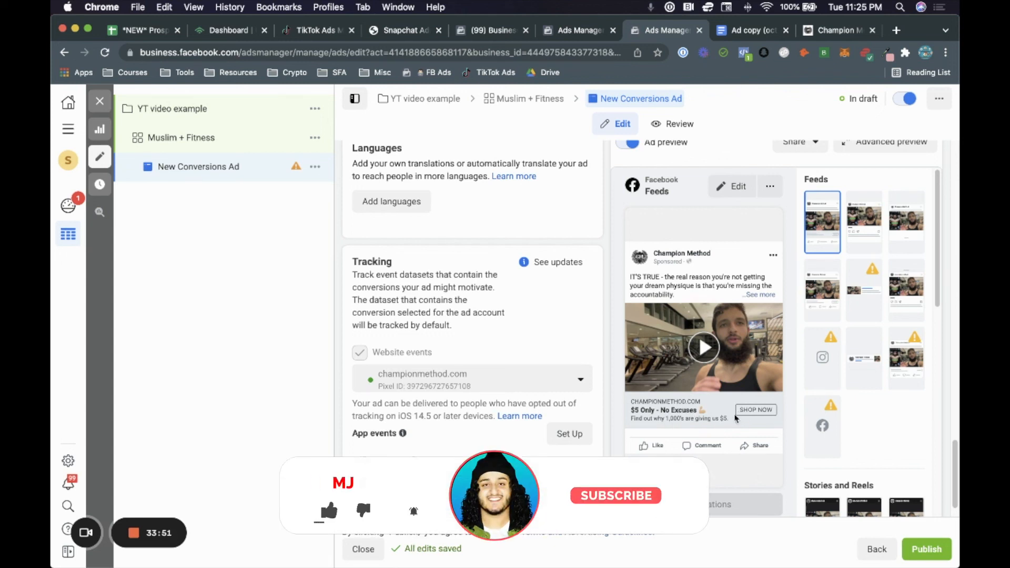
Step: Preview the ad in the Instagram Feed, Facebook Marketplace and Facebook Video Feeds placements
scroll(720, 376, up, 1)
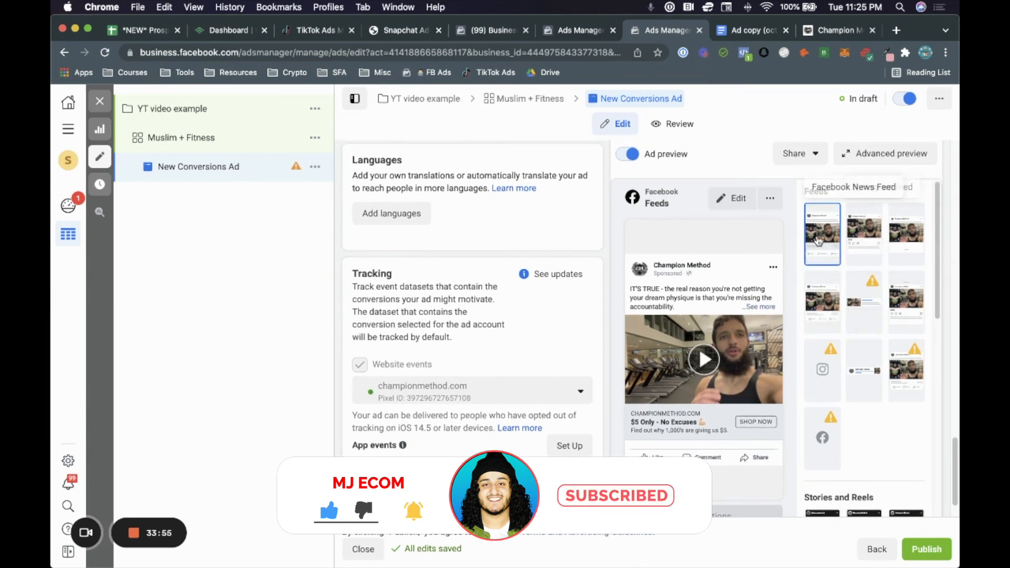
click(870, 235)
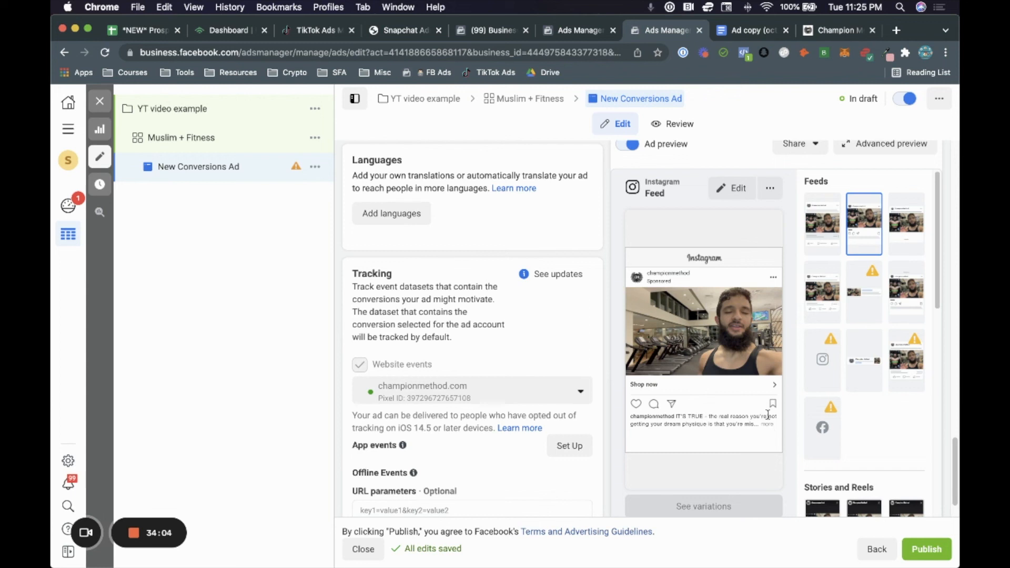
click(901, 233)
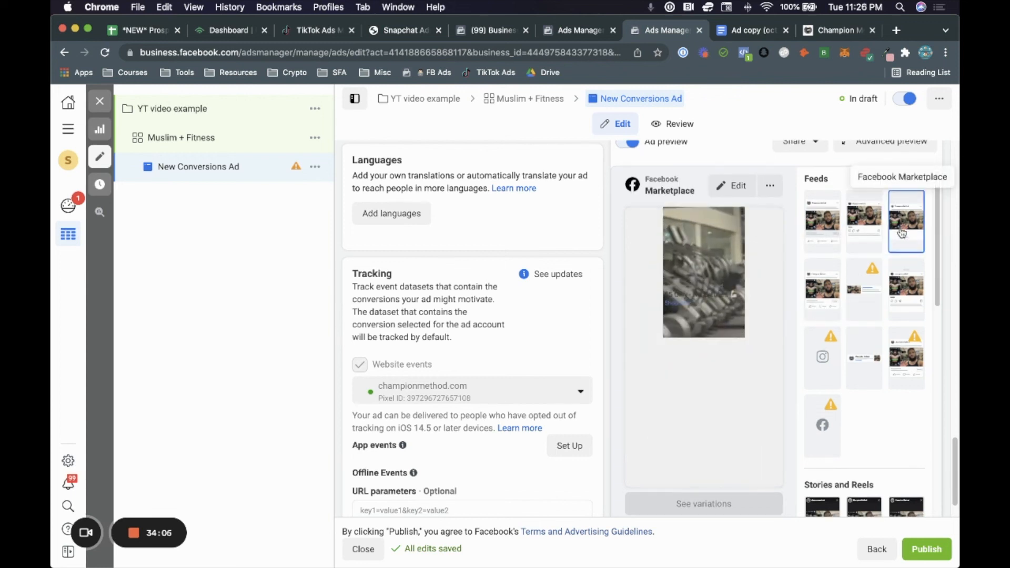
click(822, 289)
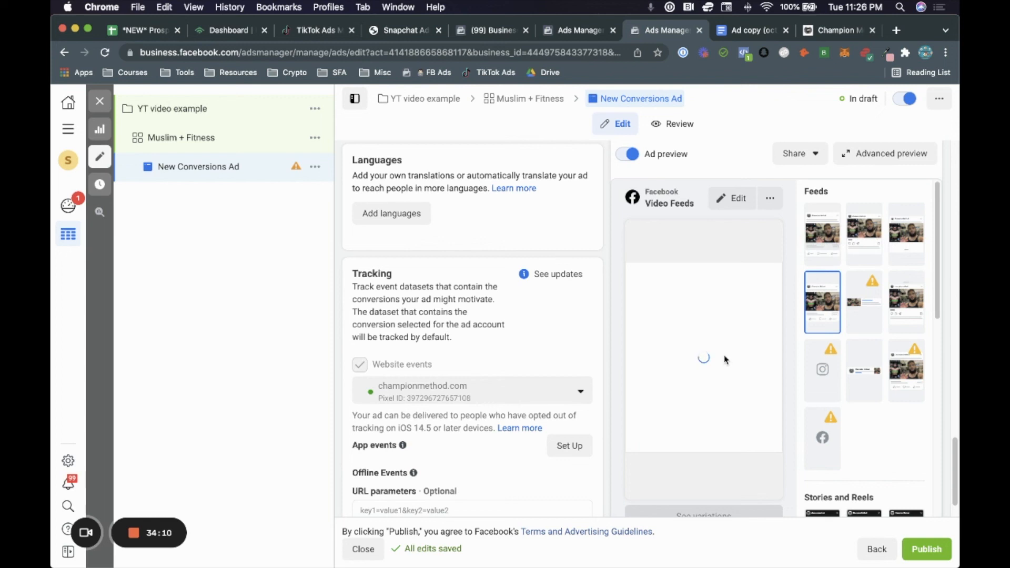
Step: Preview the ad in Instagram, Facebook and Messenger Stories and in Instagram Reels
scroll(799, 390, down, 2)
scroll(827, 392, down, 3)
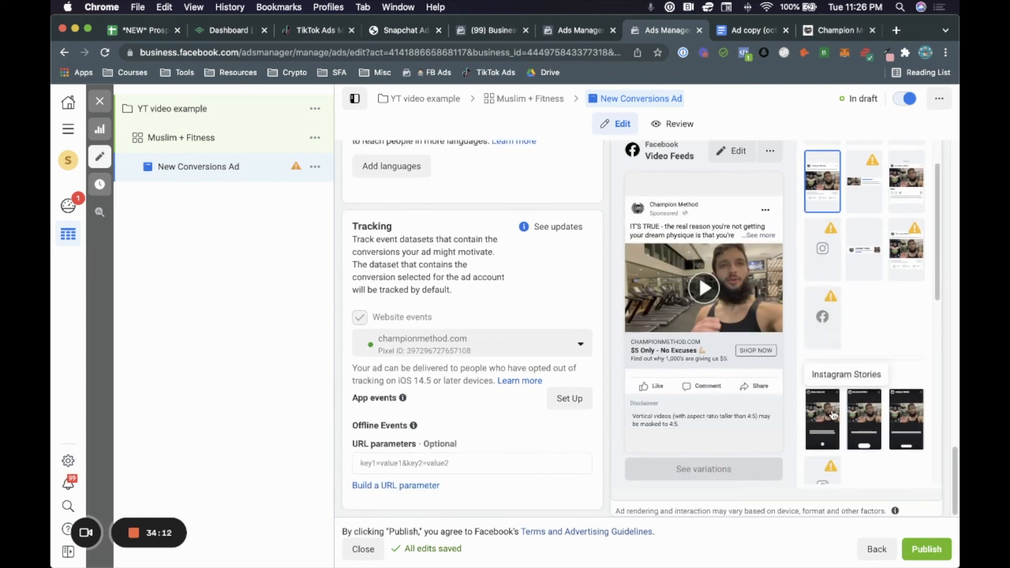
click(830, 414)
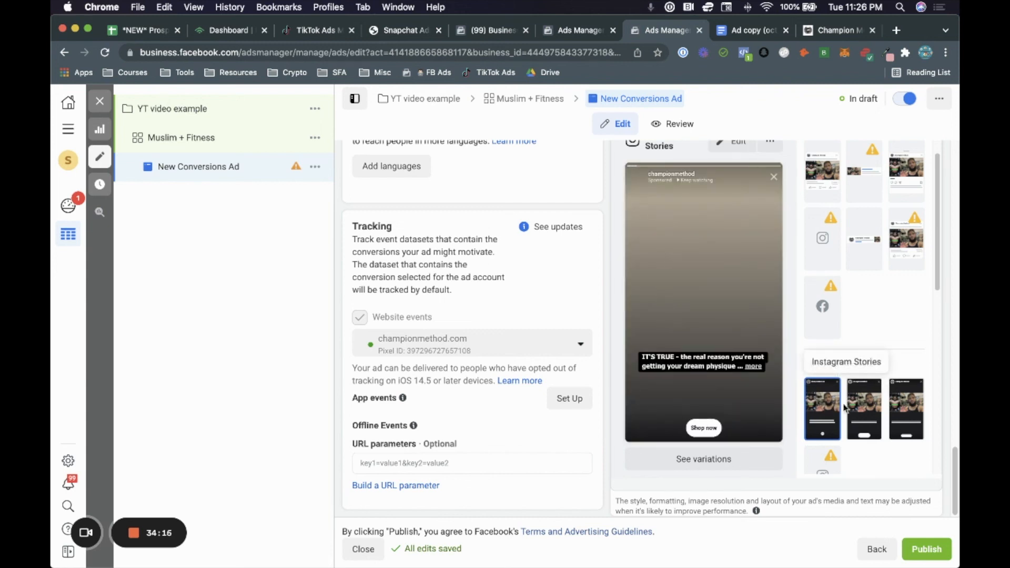
click(867, 407)
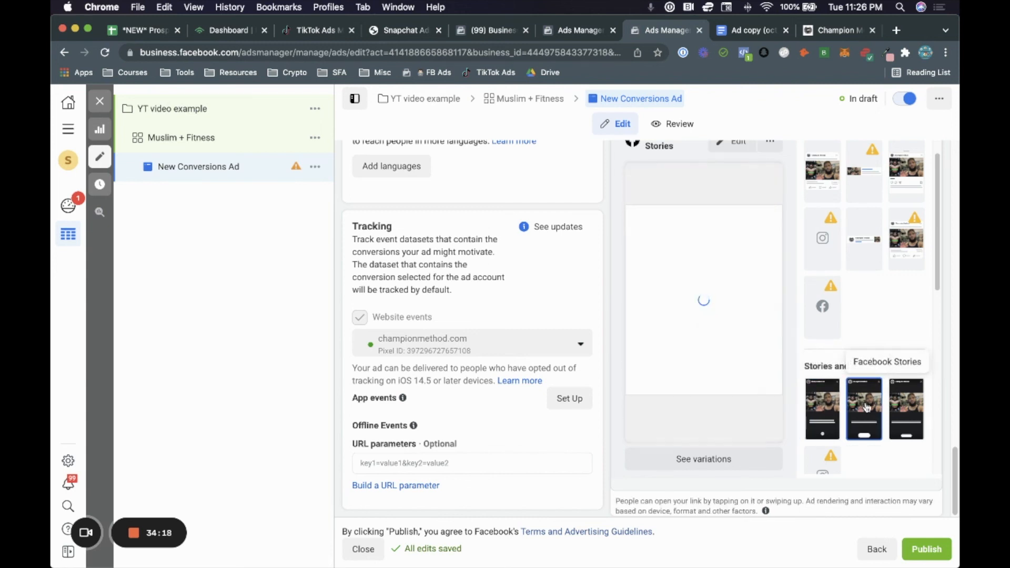
click(901, 406)
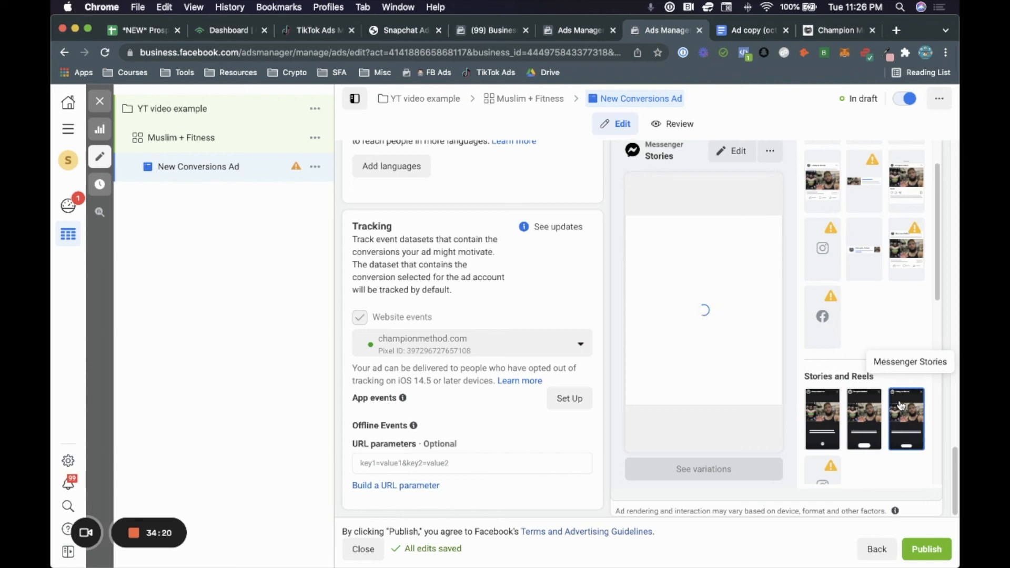
scroll(862, 426, down, 2)
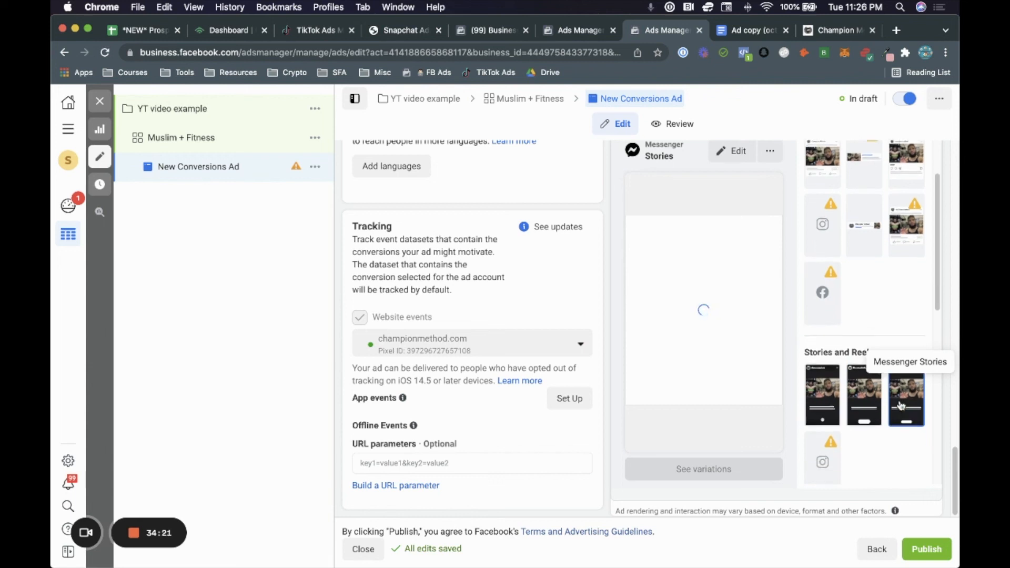
click(829, 453)
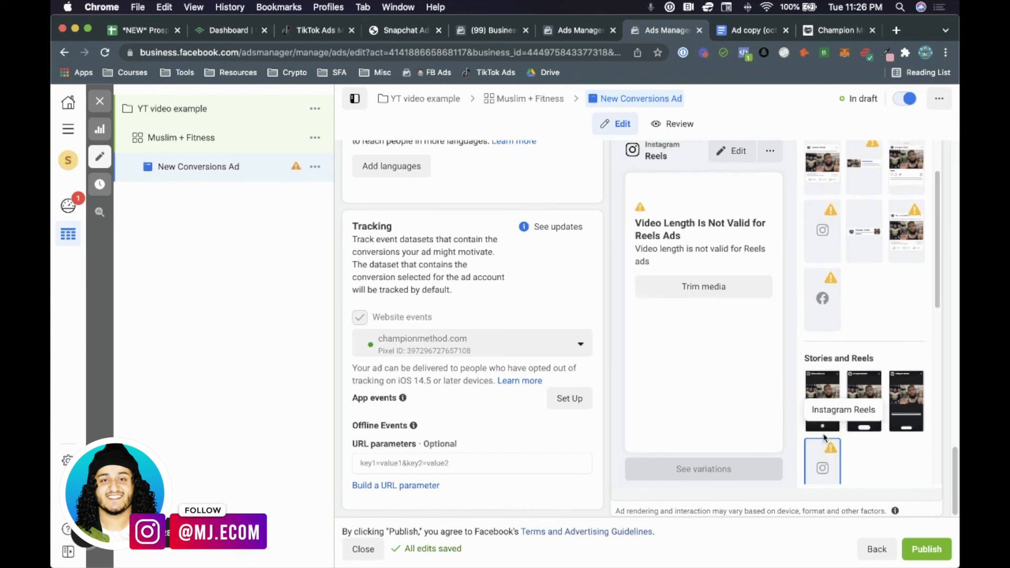
Step: Check the ad's flagged Instagram Shop and Facebook Groups Feed placement previews, and look over the tracking settings
scroll(820, 401, up, 2)
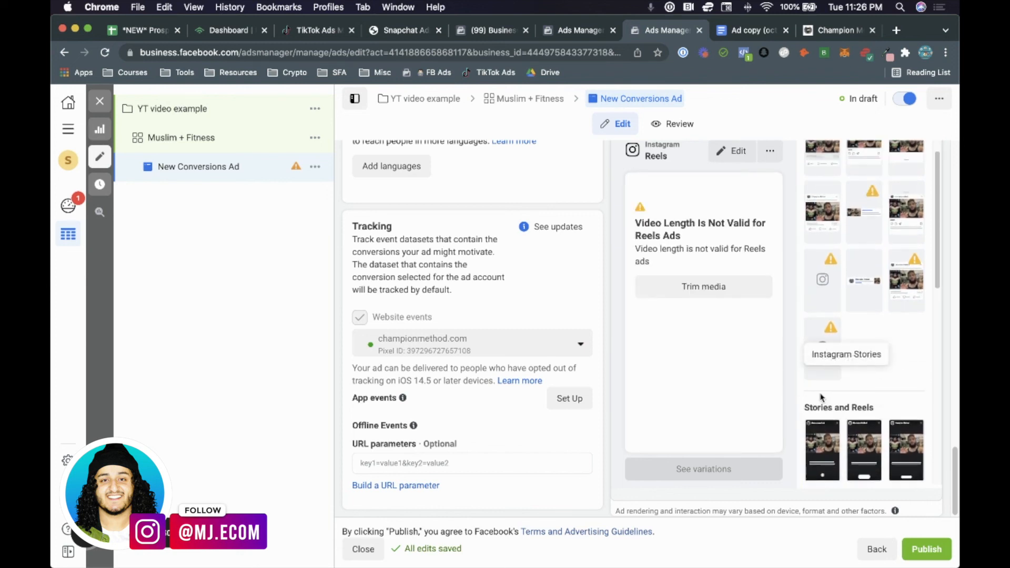
click(826, 295)
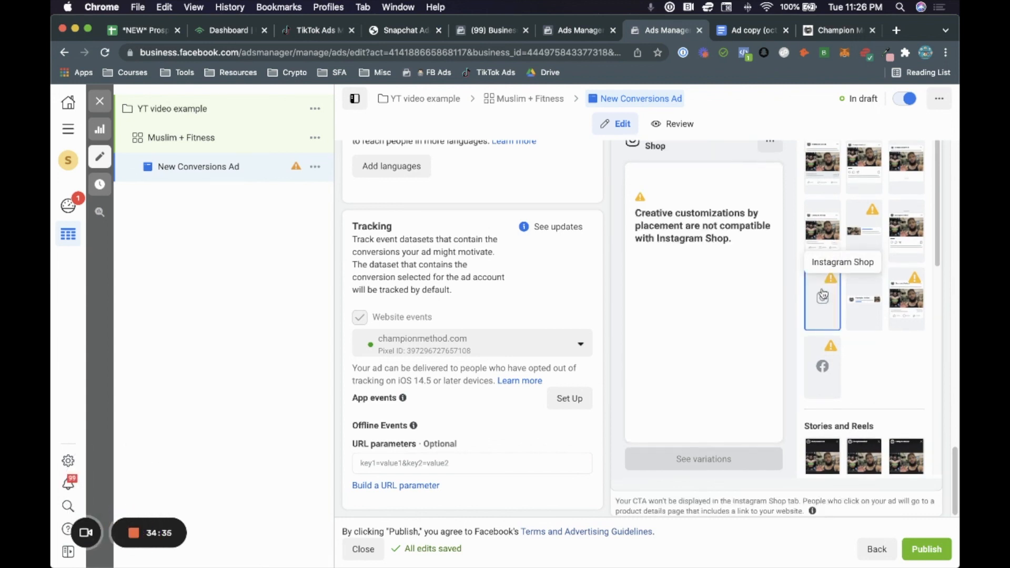
click(903, 309)
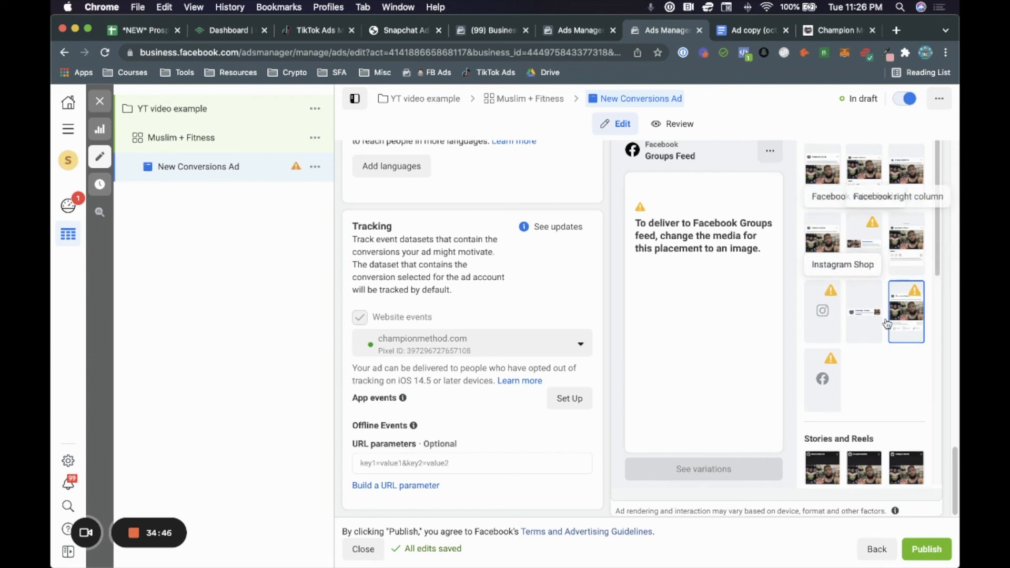
scroll(815, 339, up, 1)
scroll(589, 326, up, 3)
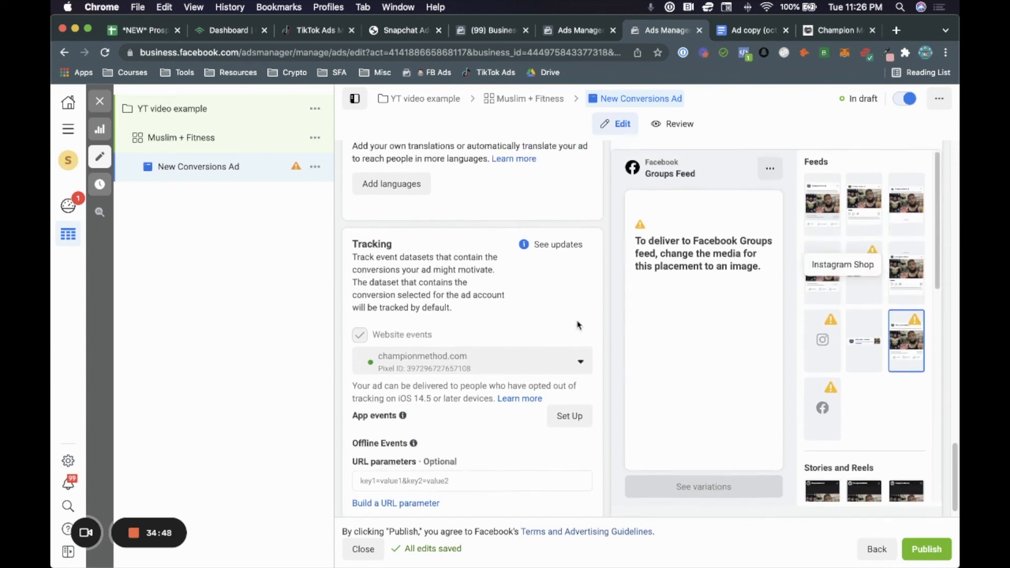
scroll(559, 337, down, 1)
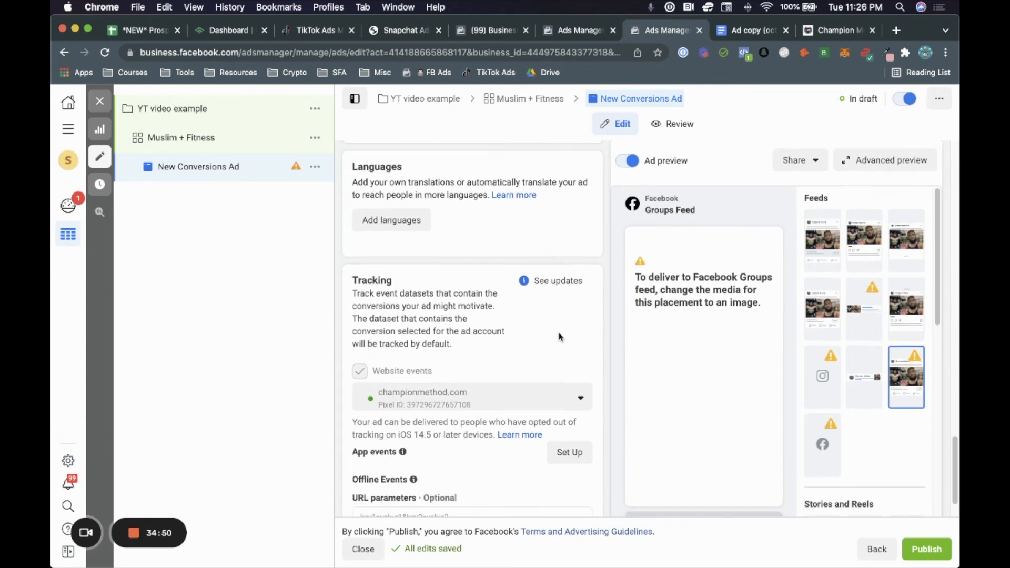
scroll(561, 336, down, 3)
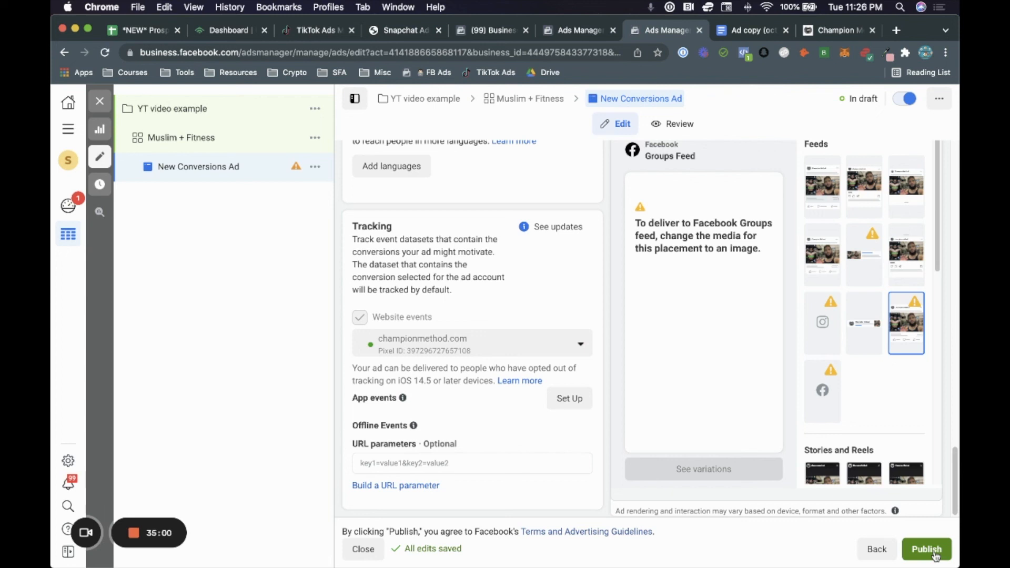
Step: Open the "Muslim + Fitness" ad set and review its optimization, delivery and budget settings
click(202, 138)
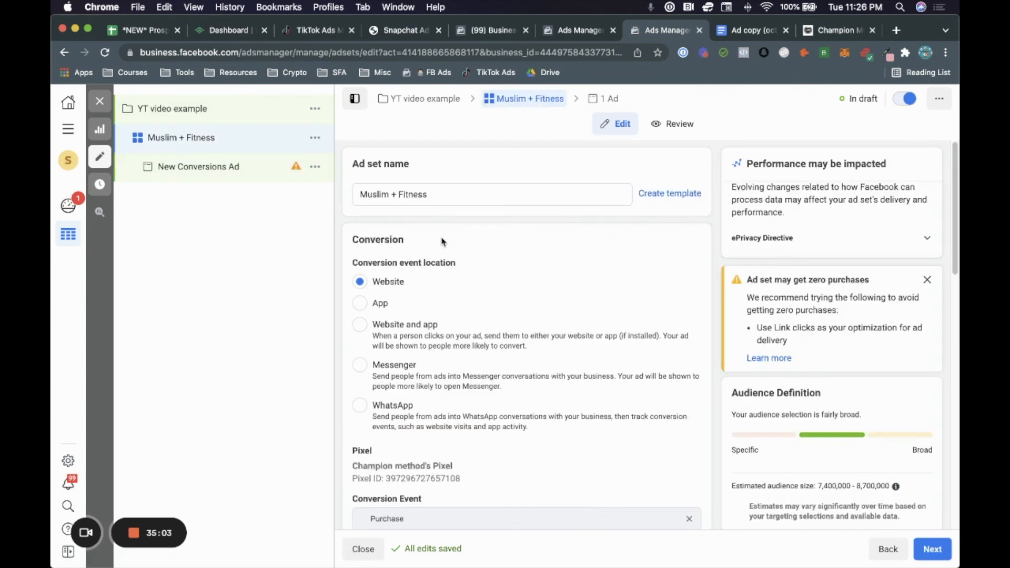
scroll(473, 347, down, 6)
scroll(489, 354, down, 7)
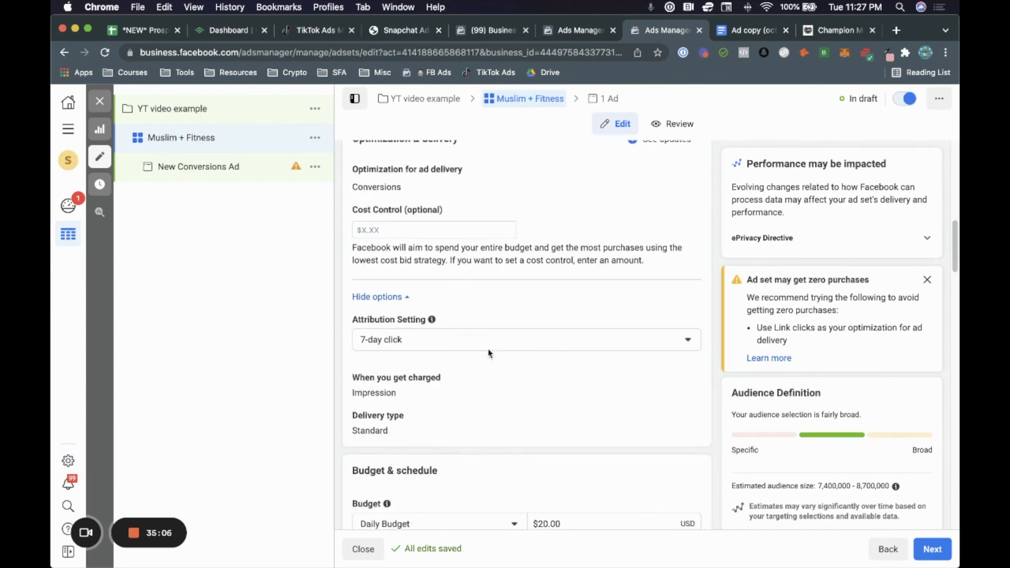